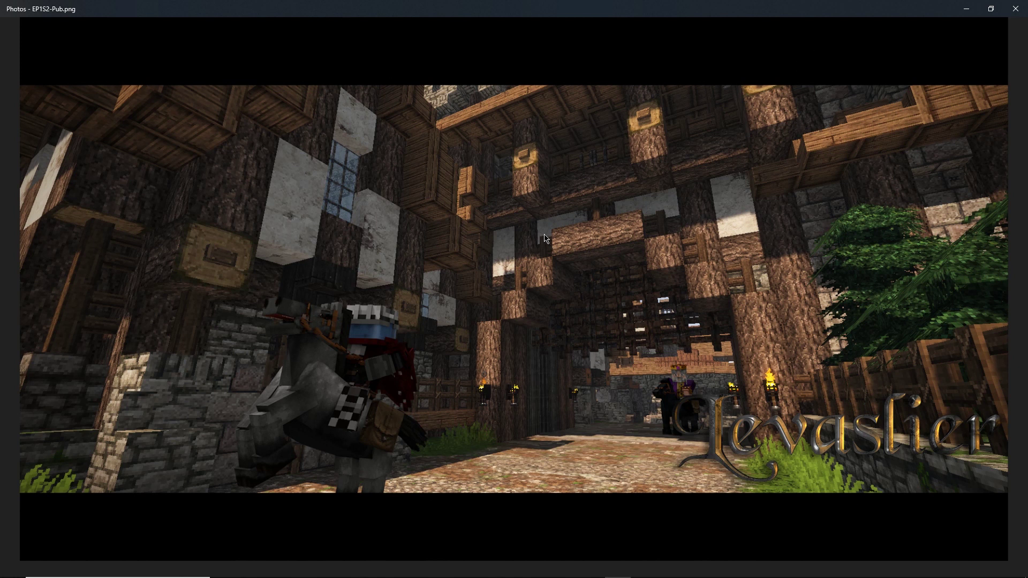
Flip between the EP1S2-Pub.png character shot and the empty EP1S2-BG.png courtyard, then close Photos
mouse_move(523, 330)
scroll(580, 303, down, 2)
scroll(530, 308, up, 1)
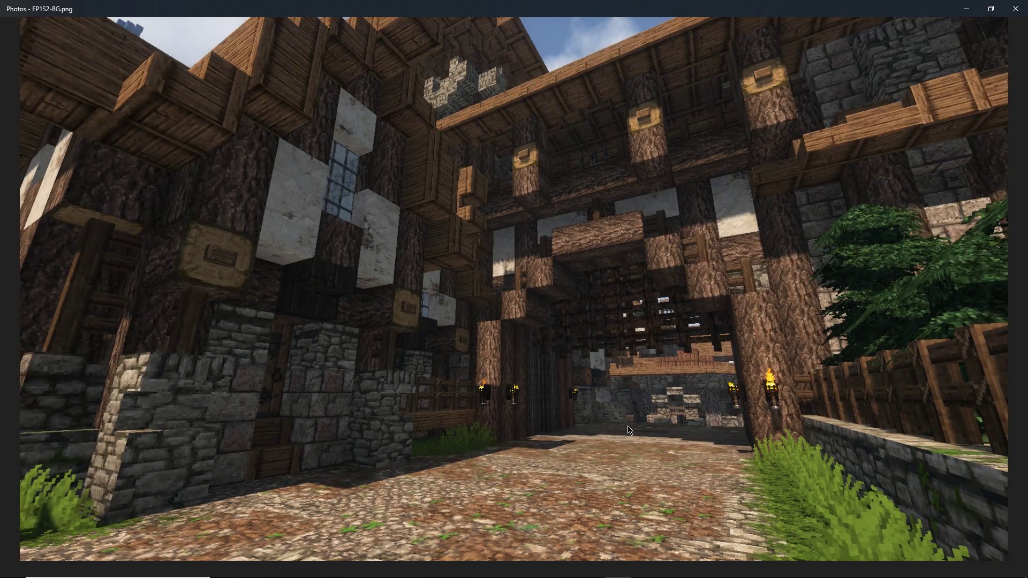
scroll(629, 429, up, 1)
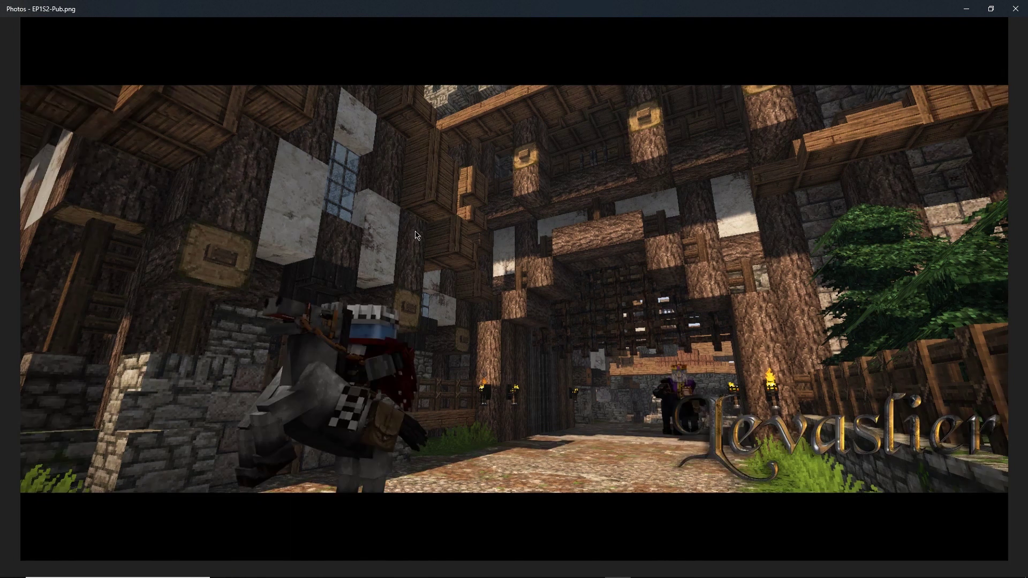
scroll(640, 193, down, 1)
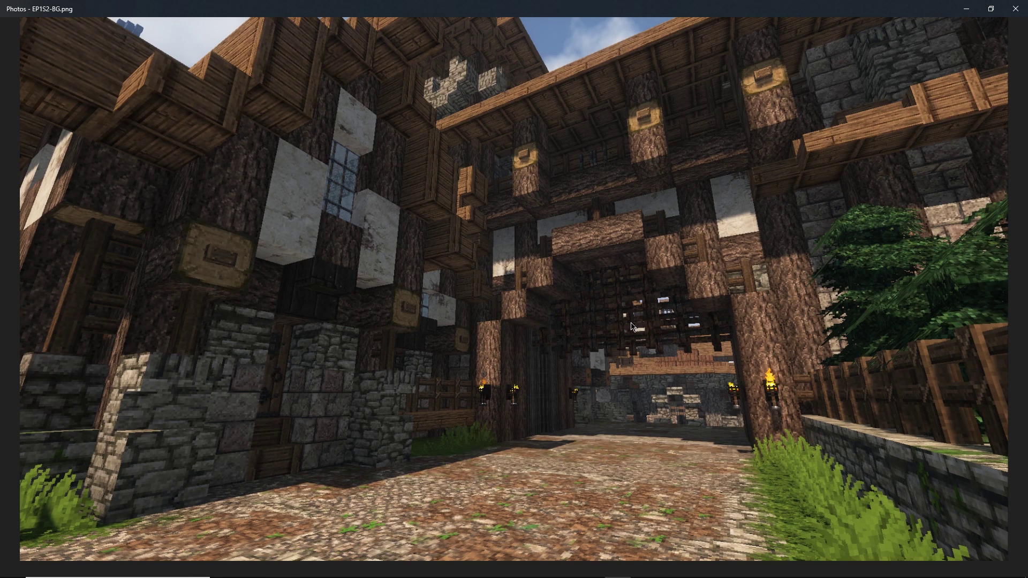
key(alt+F4)
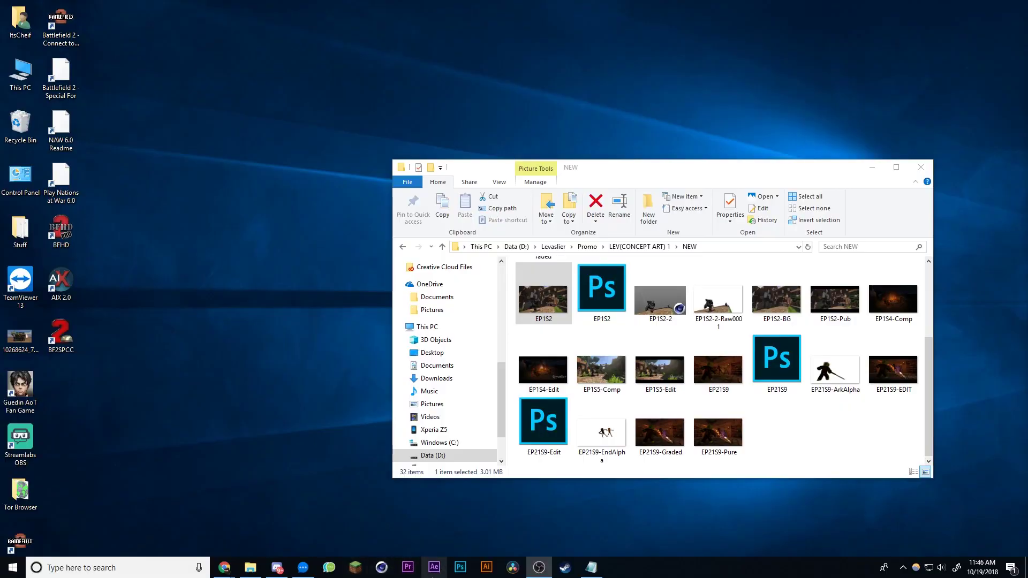
Launch After Effects and drag EP1S2.png and EP1S2-BG.png from the NEW folder into the Project panel
click(434, 568)
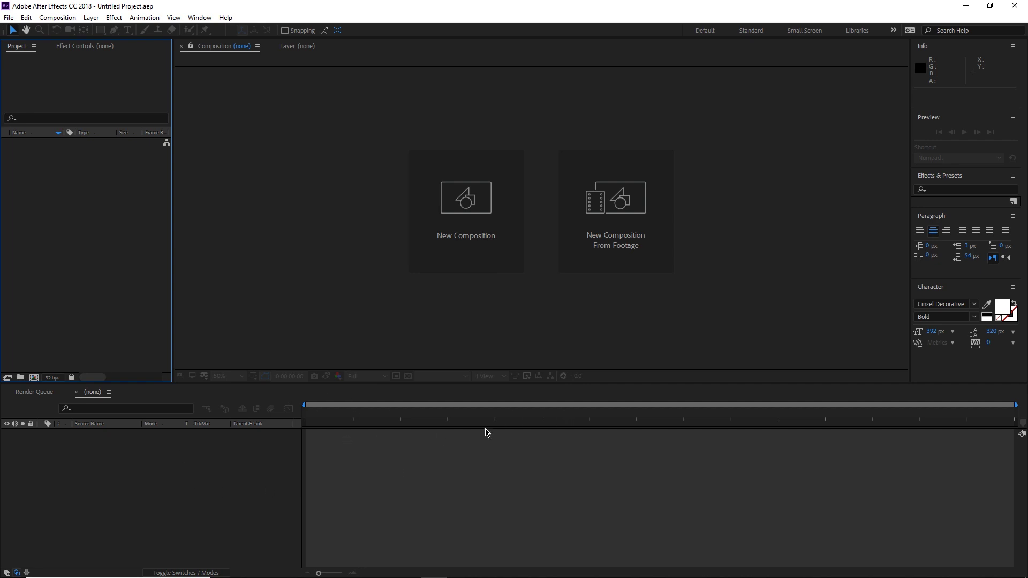
key(alt+Tab)
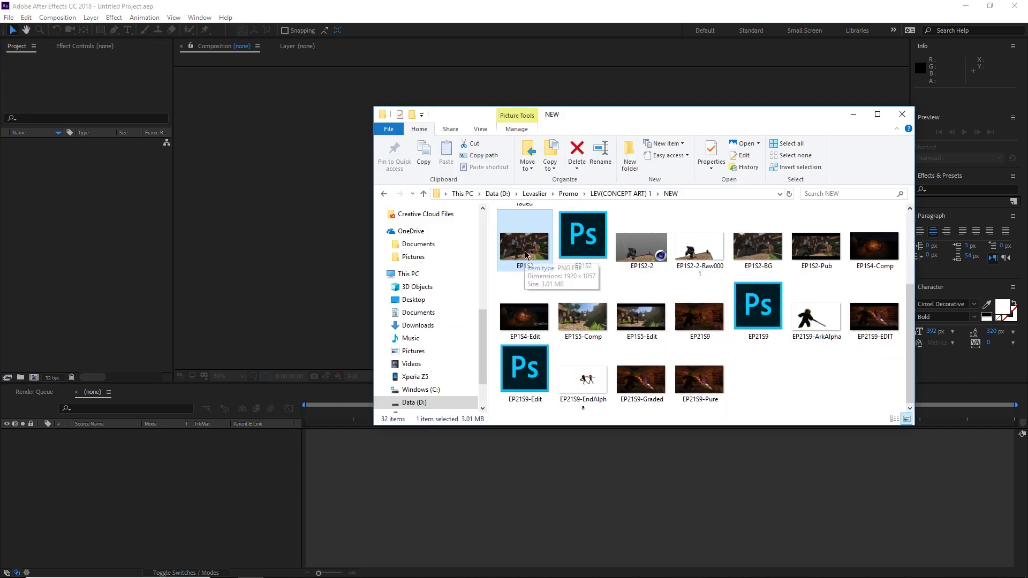
ctrl+click(757, 253)
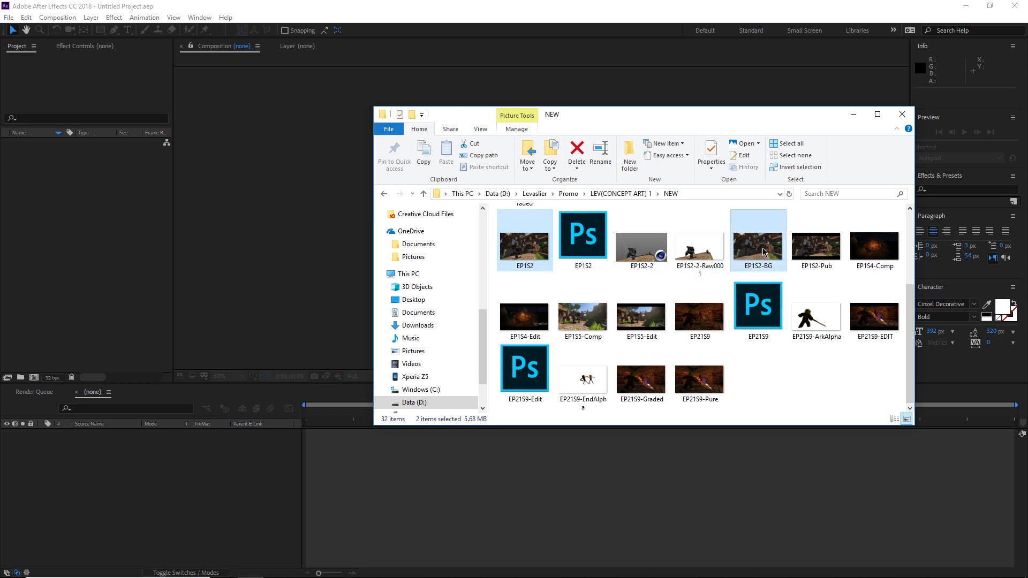
drag(764, 252, 89, 398)
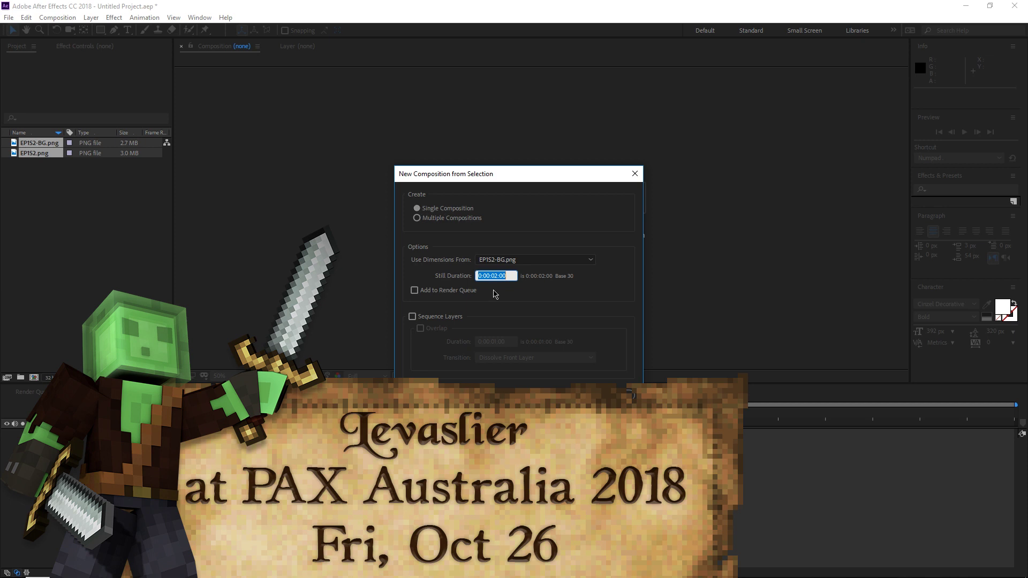
Create the composition from both images with a still duration of 5 seconds
click(493, 276)
key(BackSpace)
text(5)
key(Return)
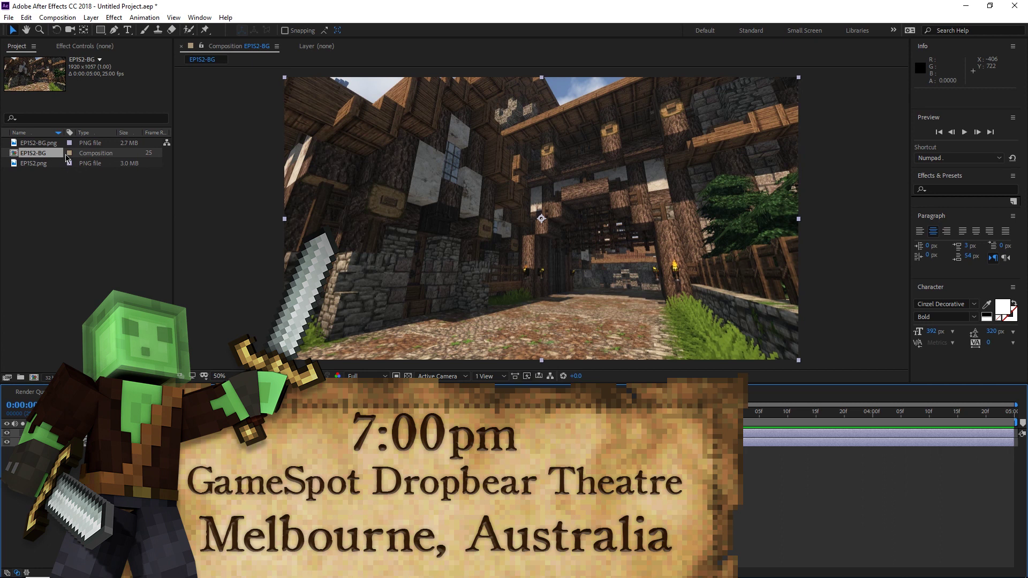
Change the EP1S2-BG composition height to 1080 for a 1920 x 1080 frame, then scale the images up slightly
right_click(55, 155)
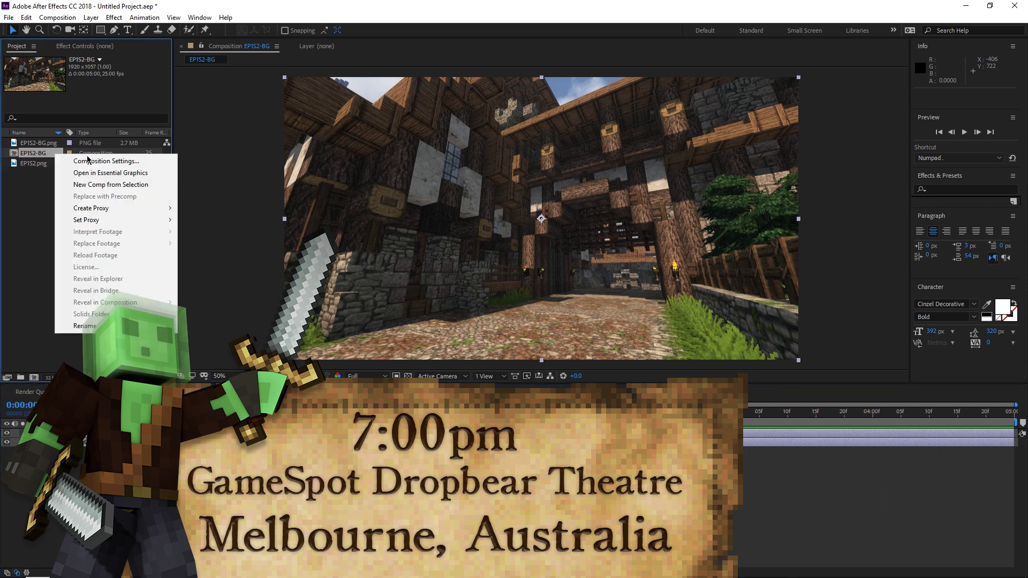
click(102, 162)
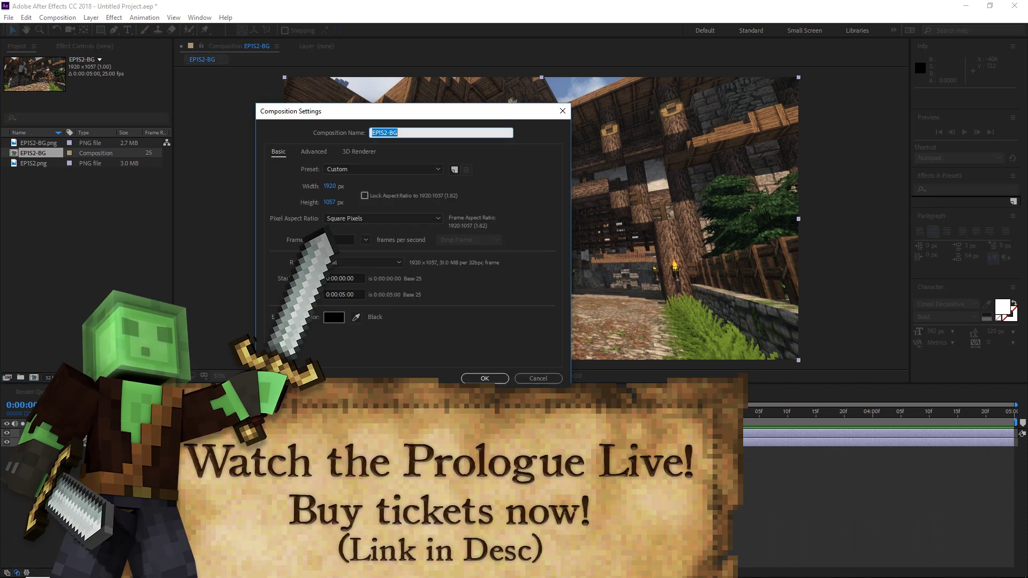
click(346, 240)
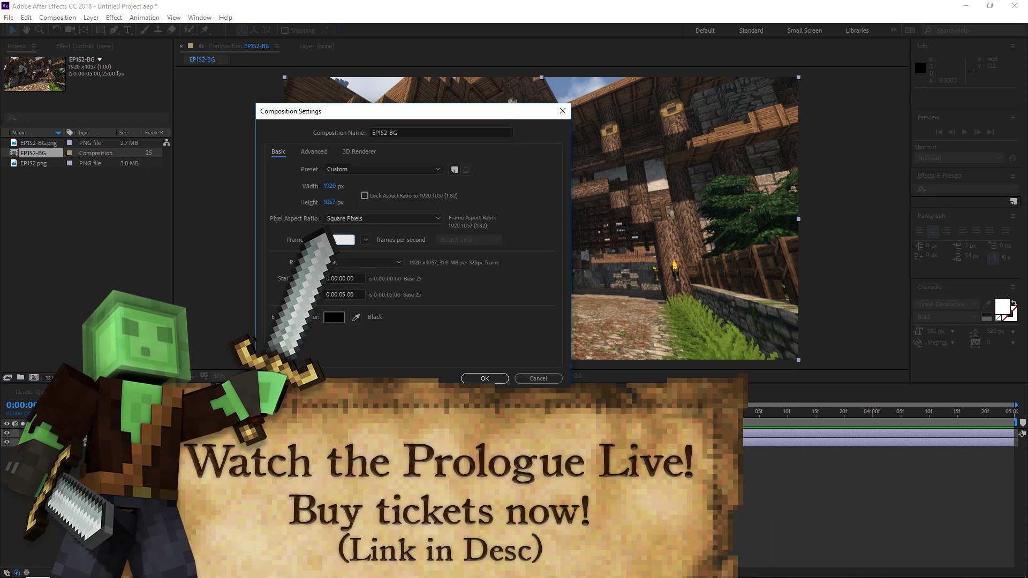
click(304, 194)
click(330, 202)
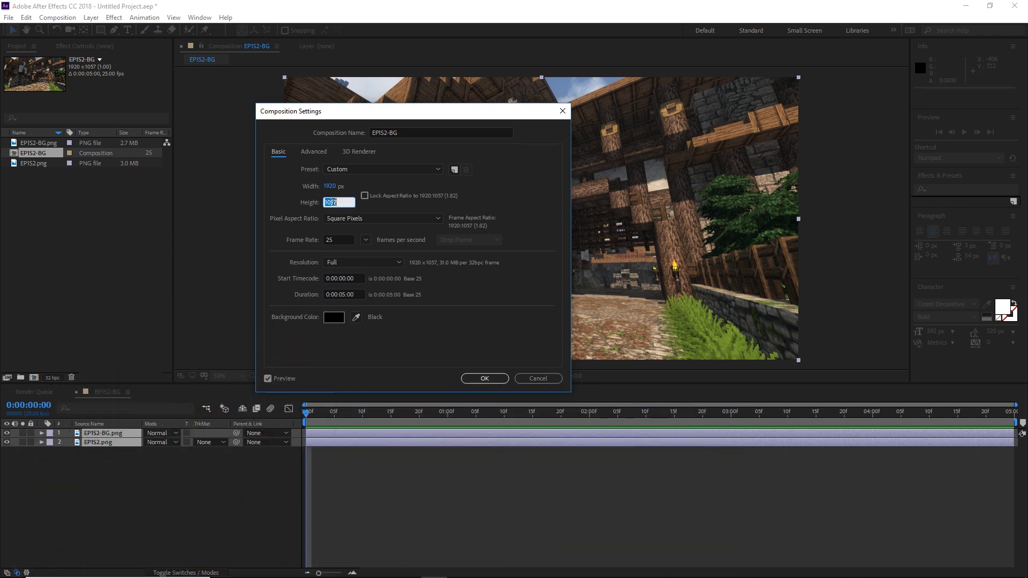
text(4)
click(339, 203)
text(1080)
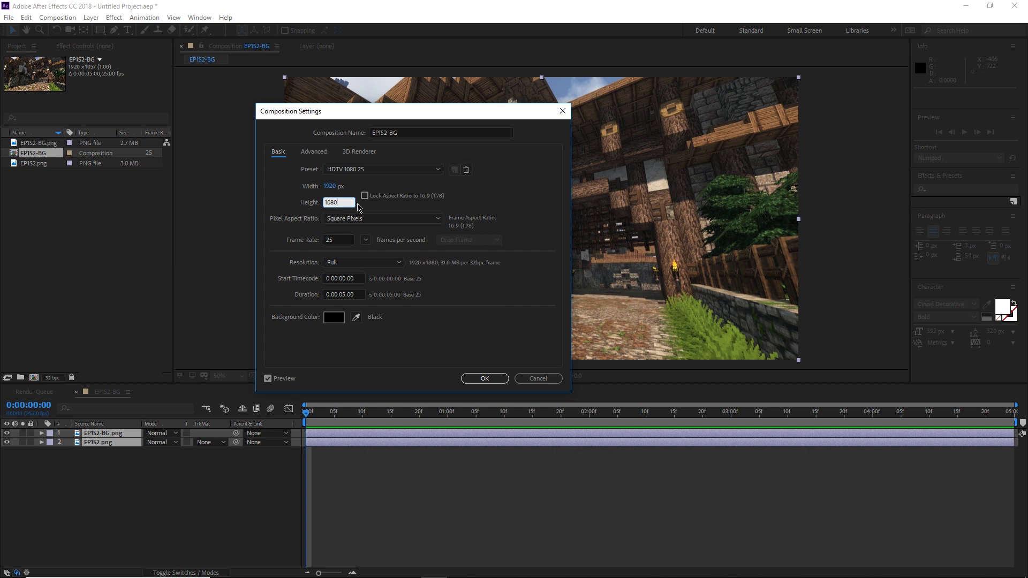
click(479, 378)
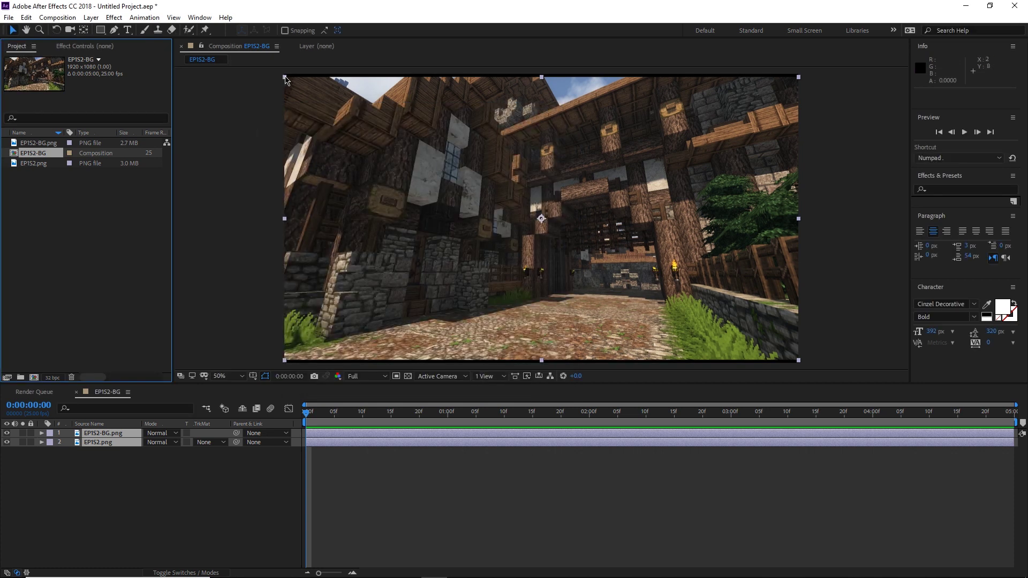
drag(285, 81, 228, 77)
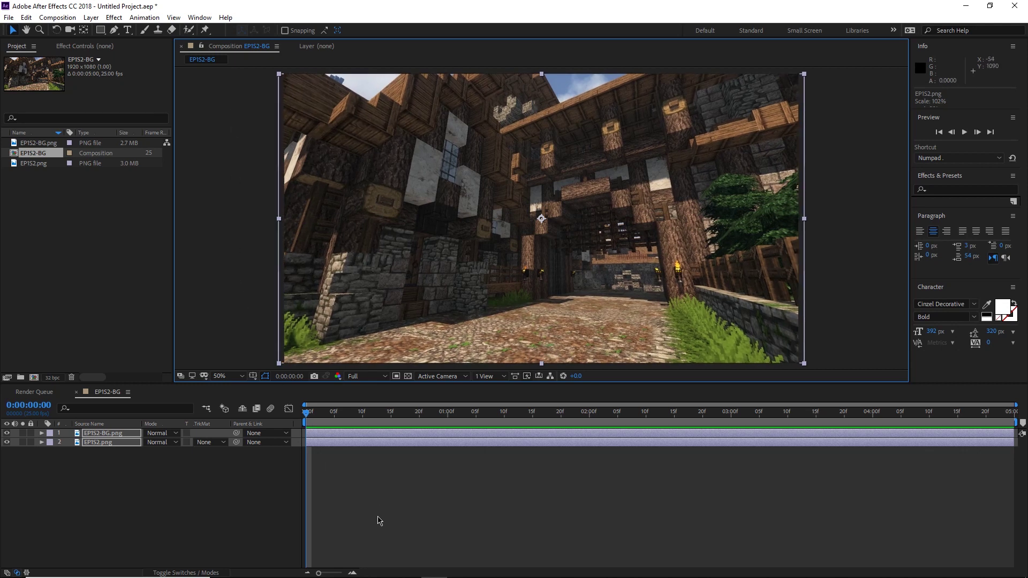
Place the EP1S2-BG.png layer beneath EP1S2.png so the character appears over the courtyard
click(377, 520)
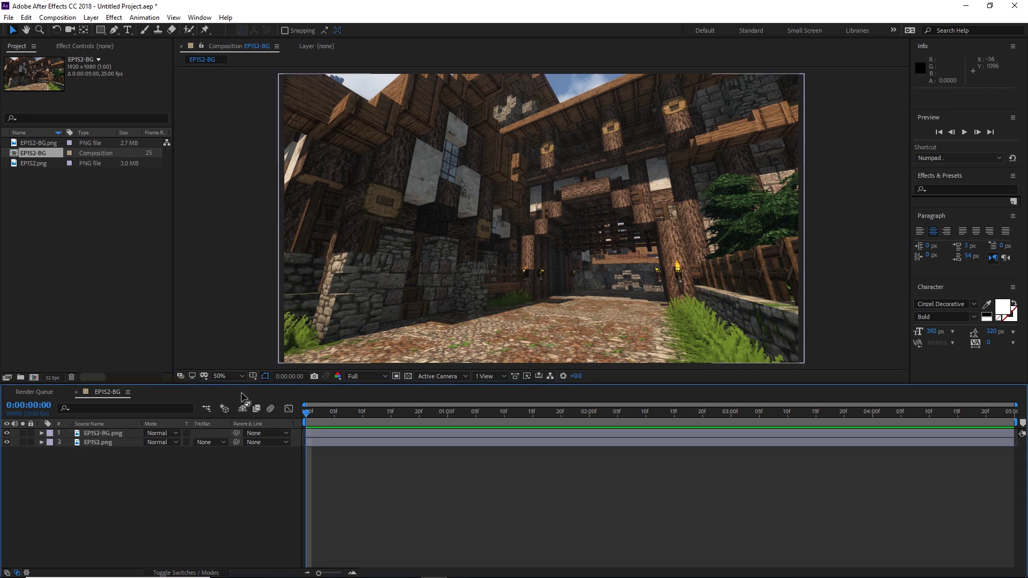
click(95, 435)
drag(95, 438, 78, 470)
click(98, 433)
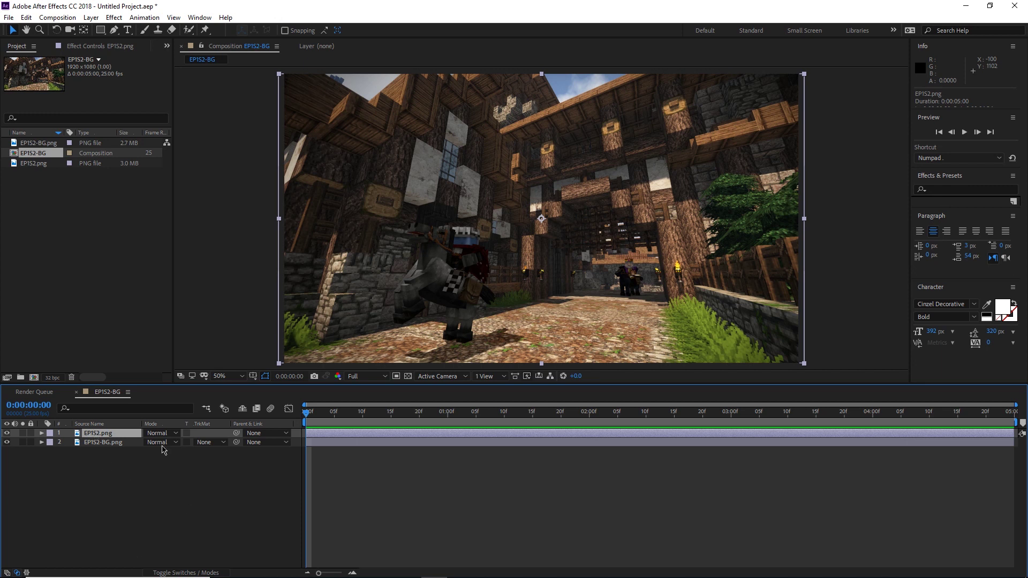
click(99, 441)
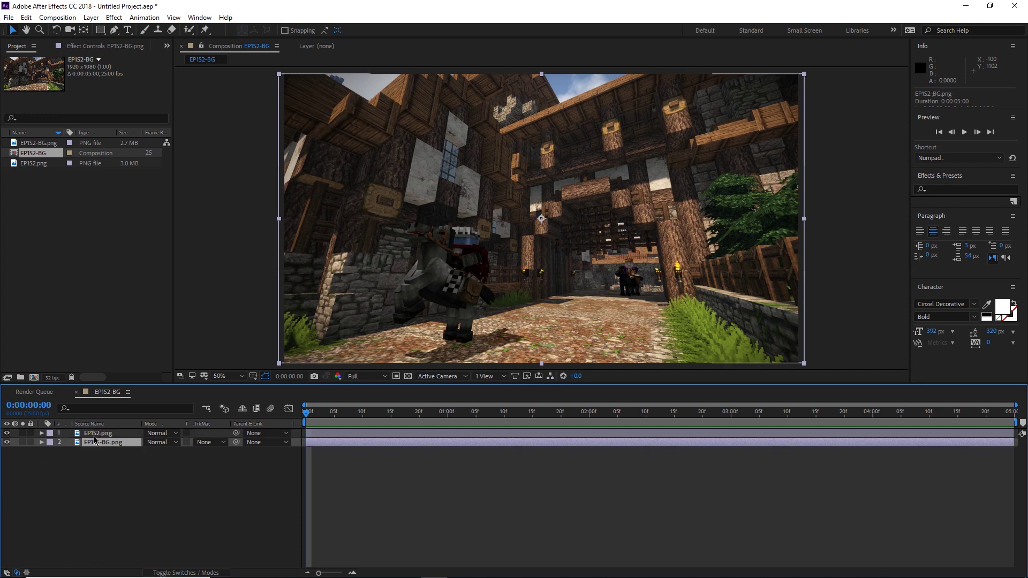
click(98, 433)
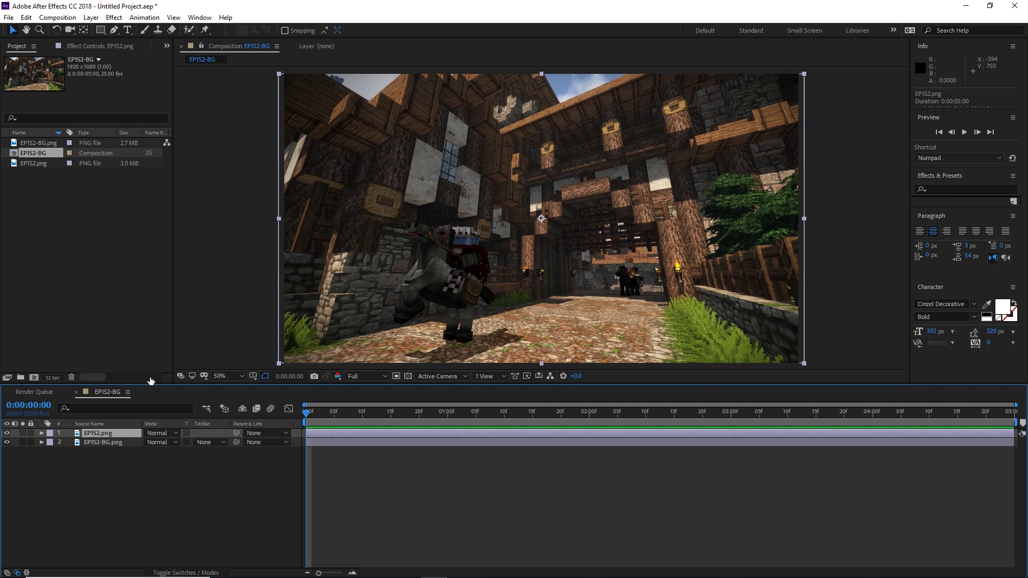
click(102, 443)
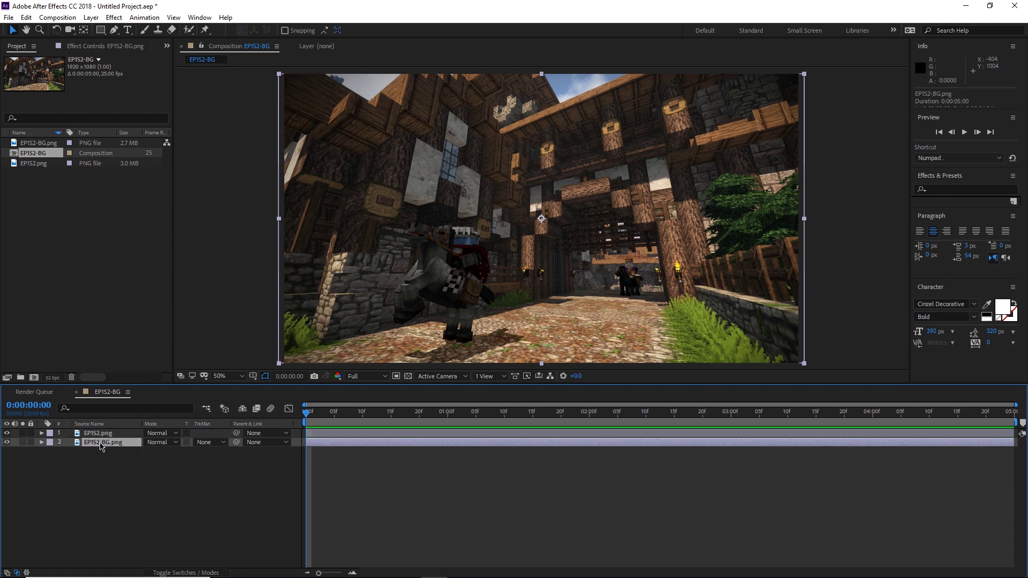
drag(91, 446, 100, 432)
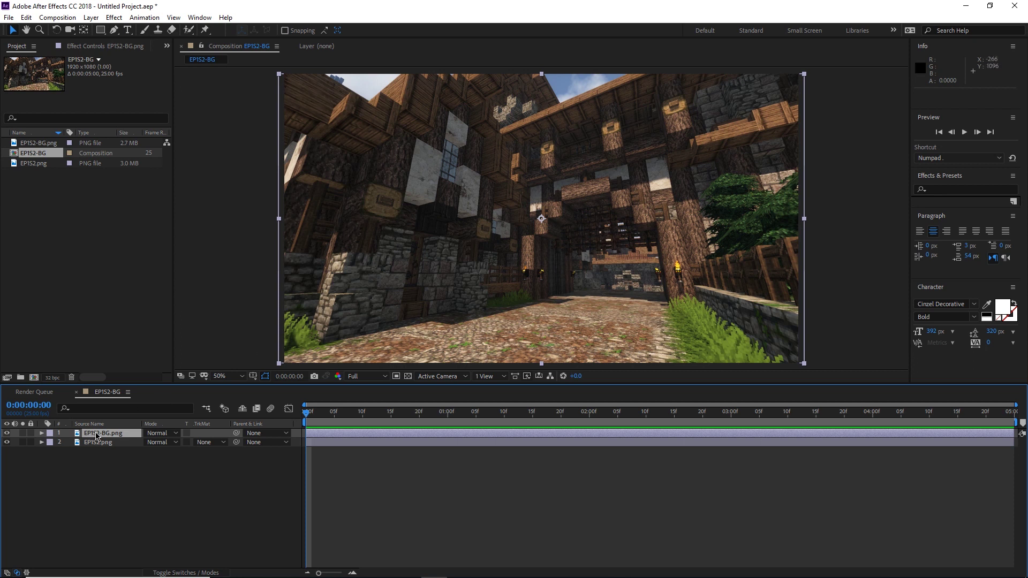
drag(99, 433, 89, 448)
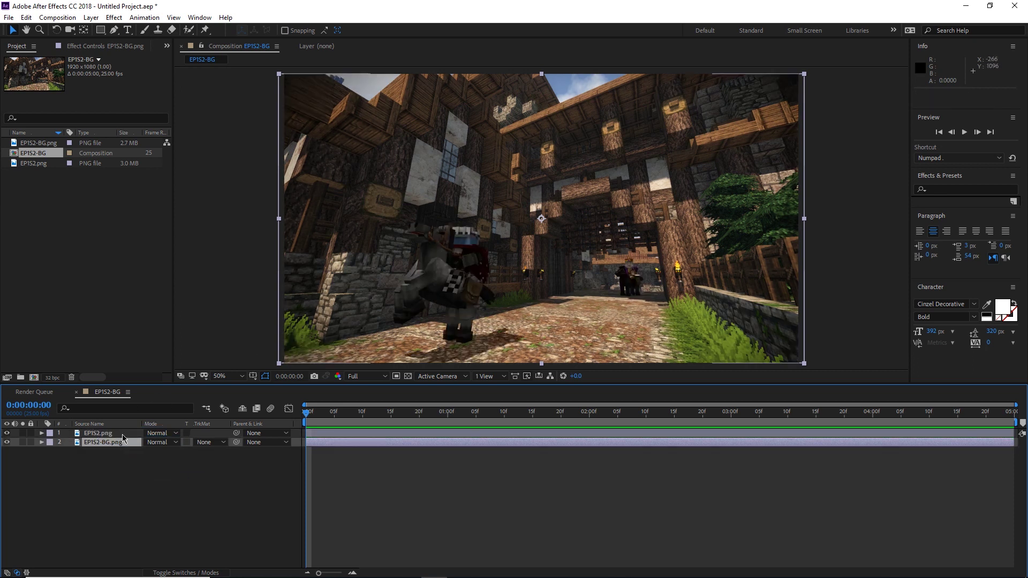
click(105, 434)
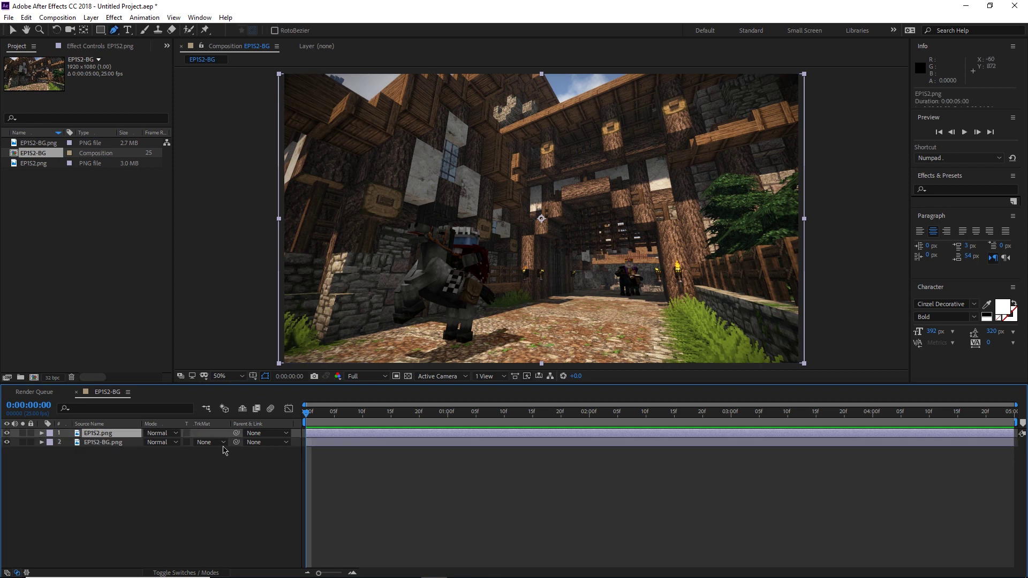
key(g)
scroll(374, 327, up, 2)
scroll(487, 309, down, 2)
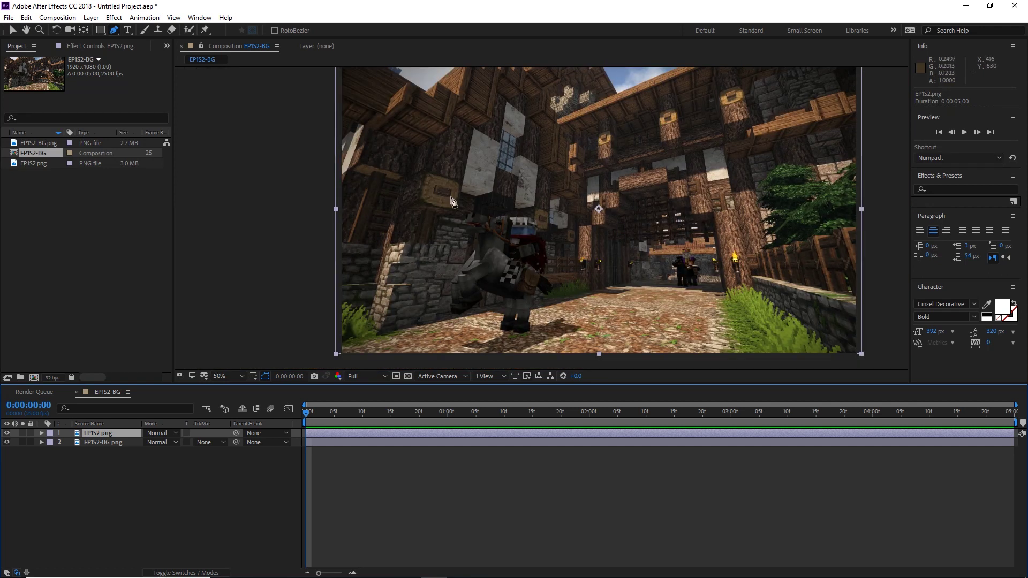
click(432, 199)
click(433, 340)
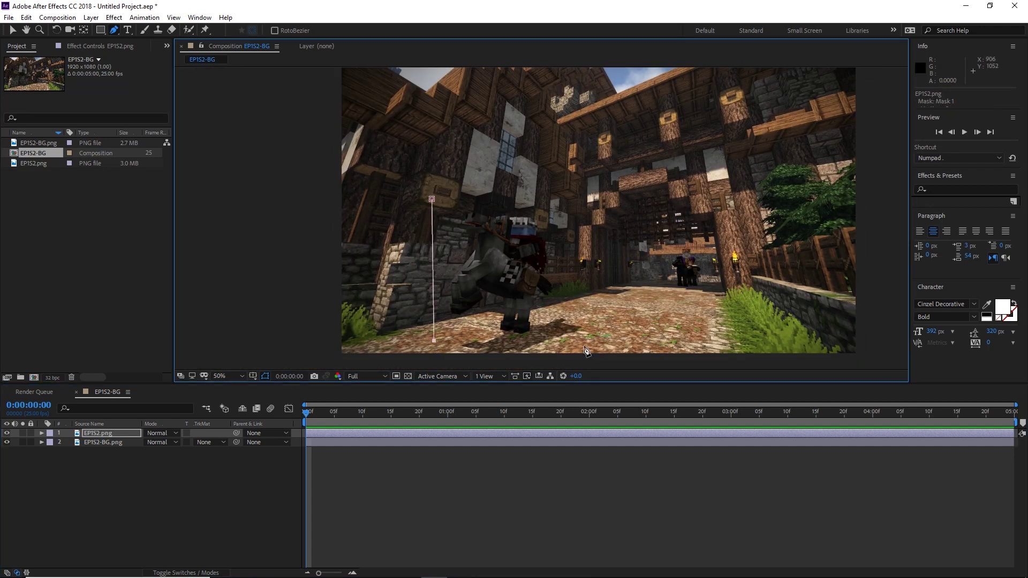
click(581, 336)
click(581, 184)
click(431, 198)
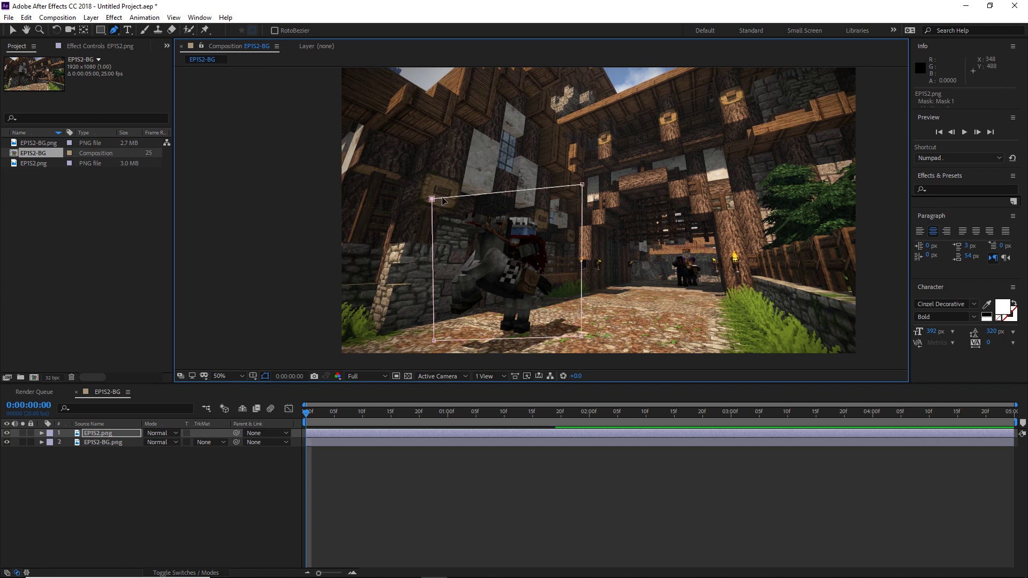
key(h)
drag(604, 208, 494, 206)
key(g)
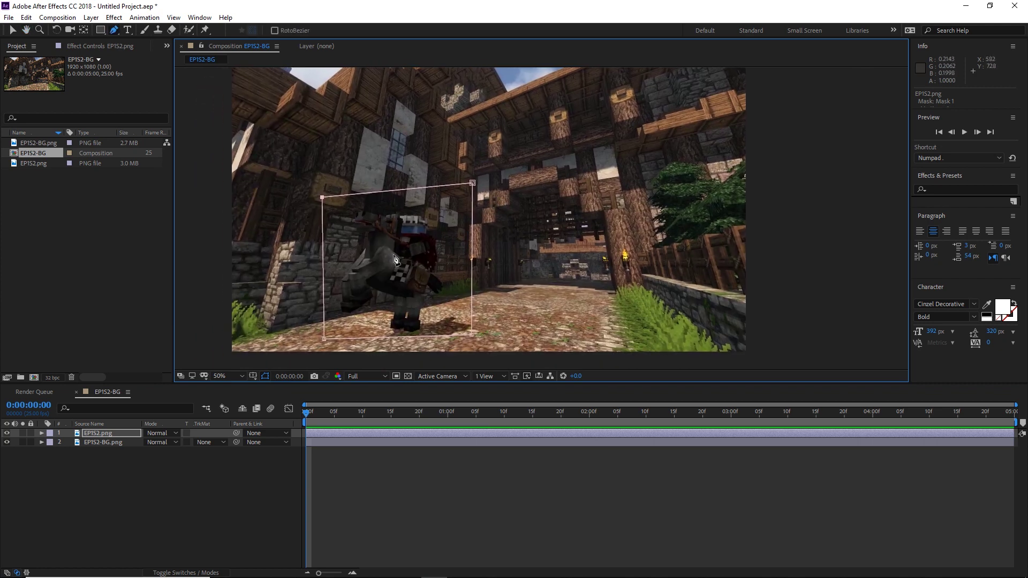
key(ctrl+t)
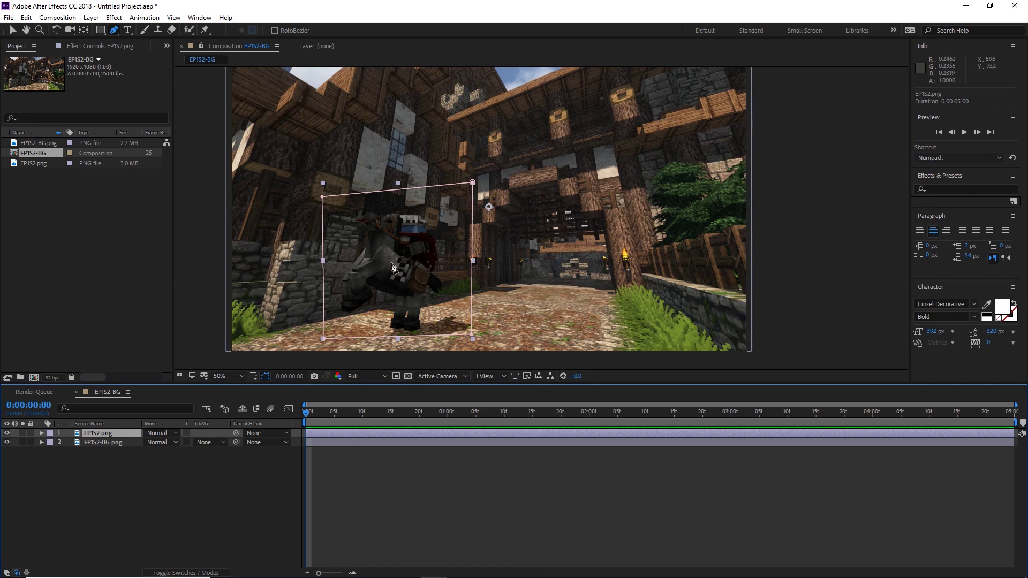
key(v)
drag(434, 329, 414, 208)
key(ctrl+z)
key(ctrl+z)
key(ctrl+z)
key(ctrl+z)
key(ctrl+z)
key(ctrl+z)
key(ctrl+z)
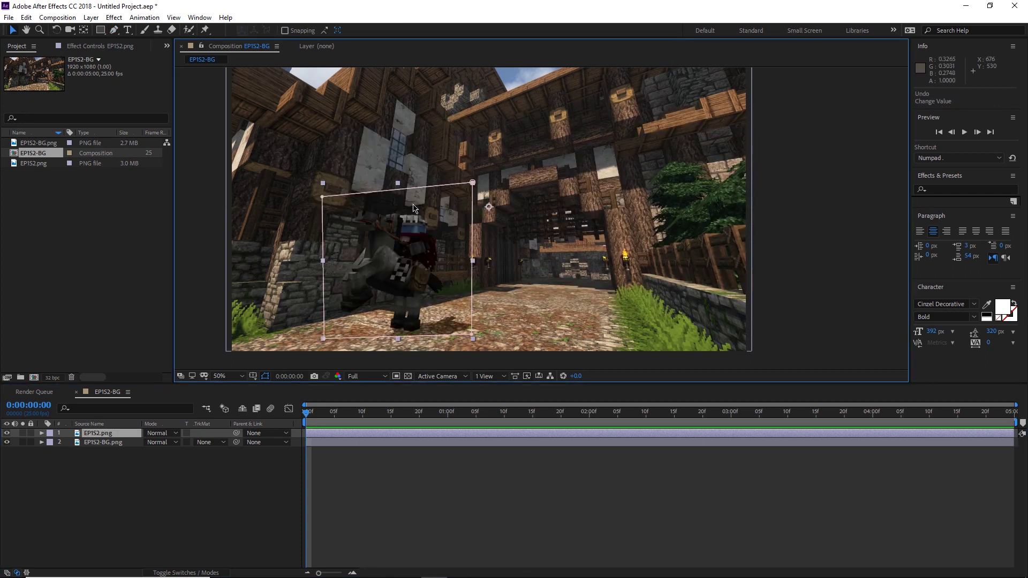
key(ctrl+z)
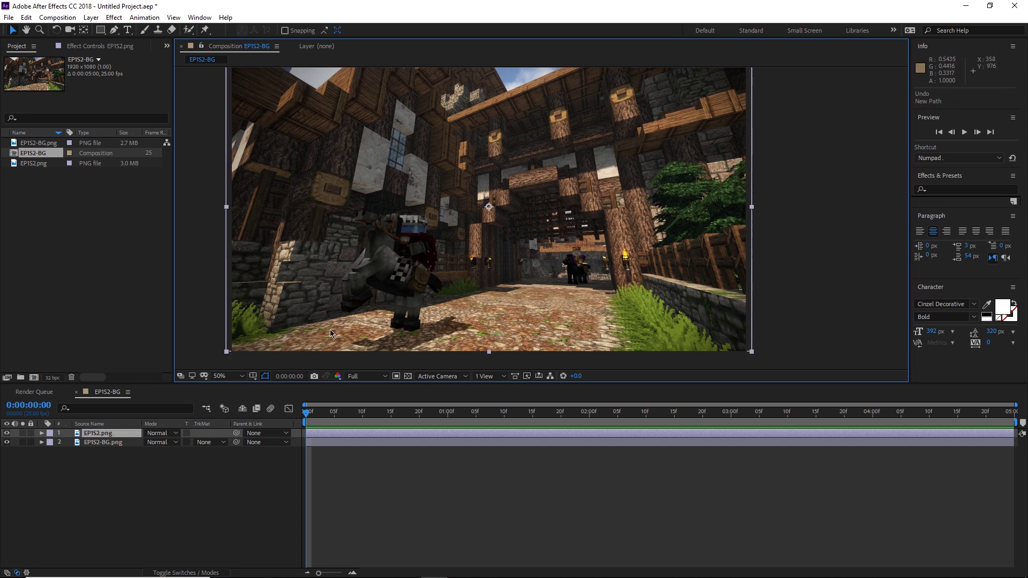
key(g)
Zoom in and place Pen mask points along the horse's head and back up to the rider
scroll(369, 222, up, 2)
scroll(378, 223, up, 1)
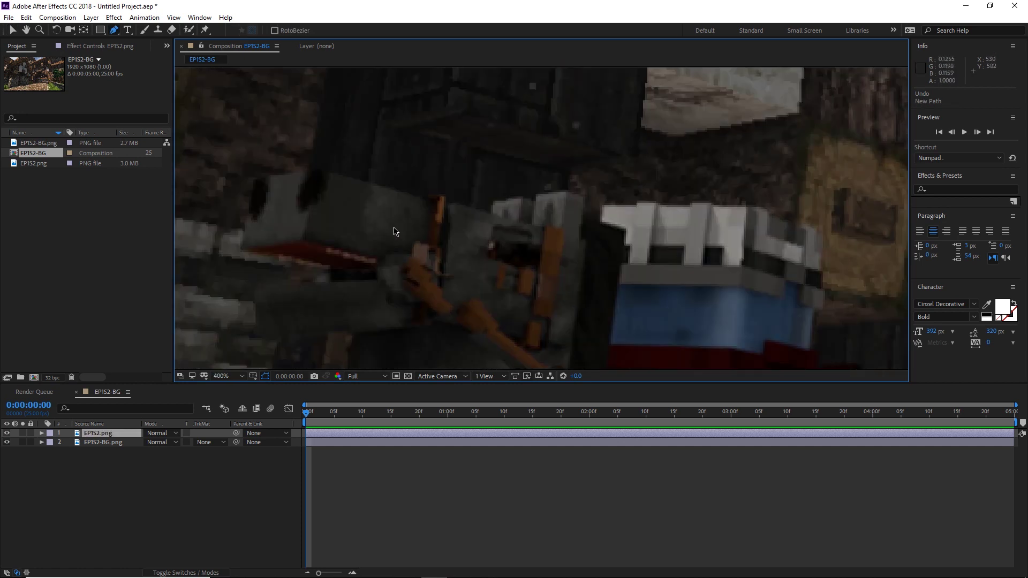
key(h)
drag(627, 311, 555, 197)
scroll(554, 197, down, 2)
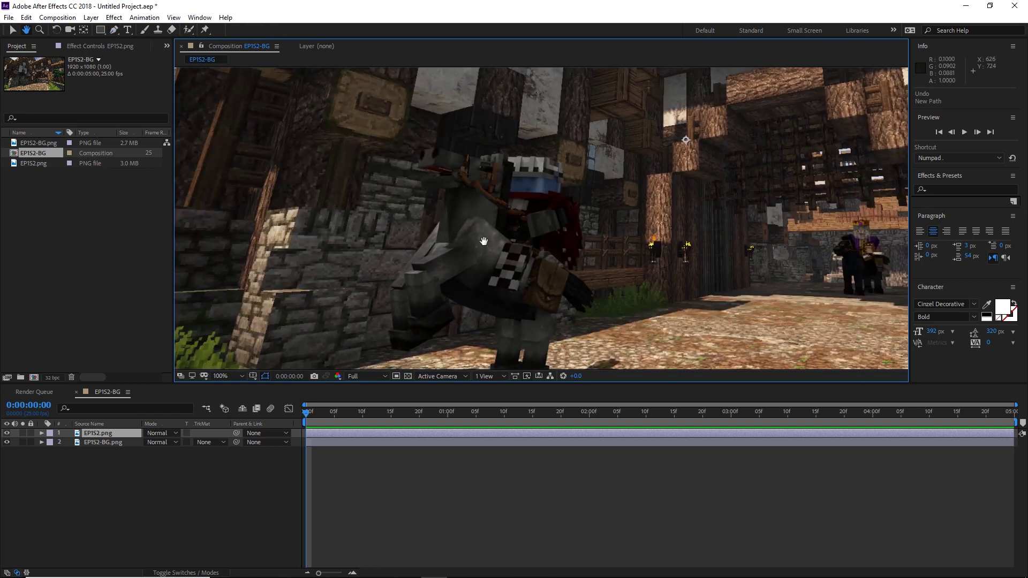
key(g)
scroll(436, 160, up, 2)
click(284, 146)
click(348, 137)
click(449, 166)
click(521, 183)
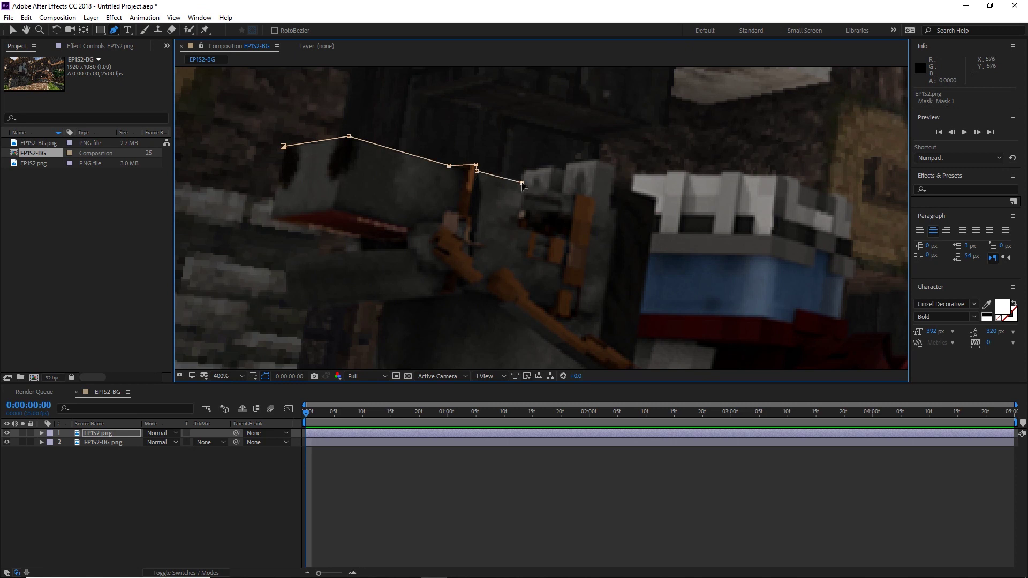
click(549, 164)
click(565, 162)
click(596, 160)
click(612, 164)
click(614, 177)
click(629, 177)
click(666, 168)
click(687, 170)
click(693, 174)
click(721, 173)
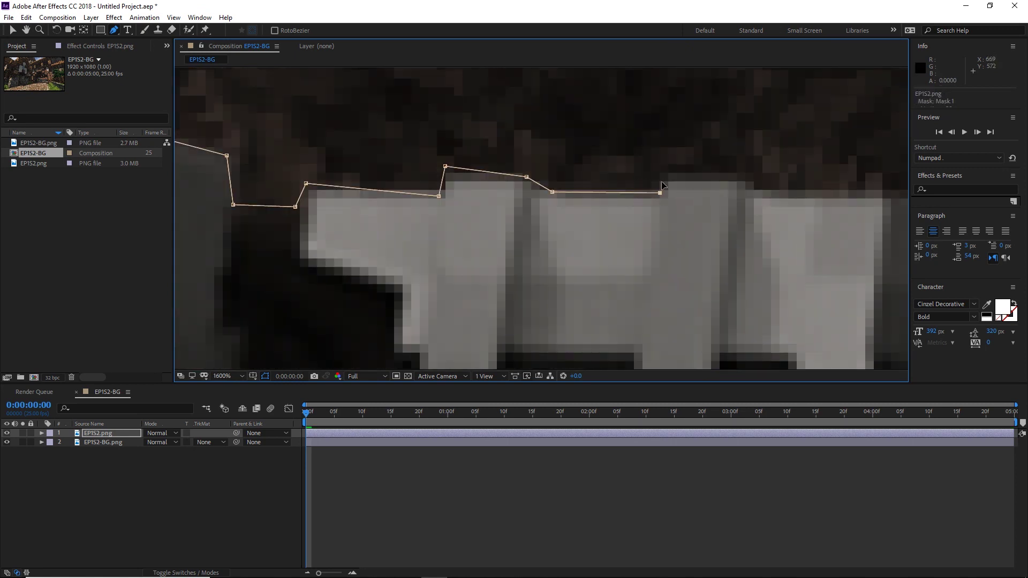
Continue the outline around the rider and downward, close Mask 1 at its first point, and pan back out
scroll(662, 185, down, 5)
click(528, 213)
click(535, 189)
click(539, 263)
click(558, 244)
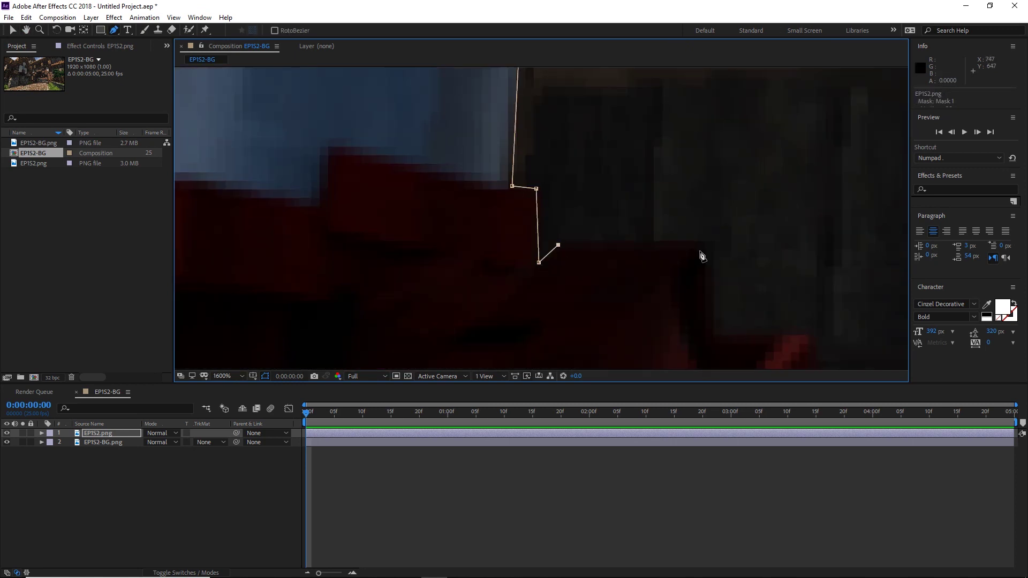
scroll(616, 188, down, 5)
click(569, 236)
scroll(569, 236, down, 3)
click(495, 172)
scroll(516, 310, down, 2)
click(522, 238)
click(460, 247)
click(464, 312)
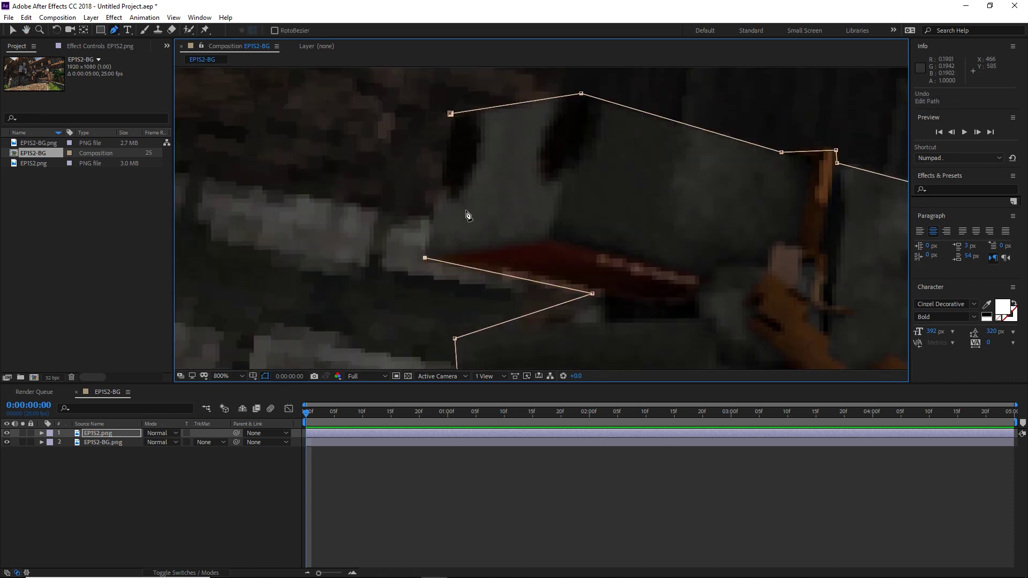
click(451, 114)
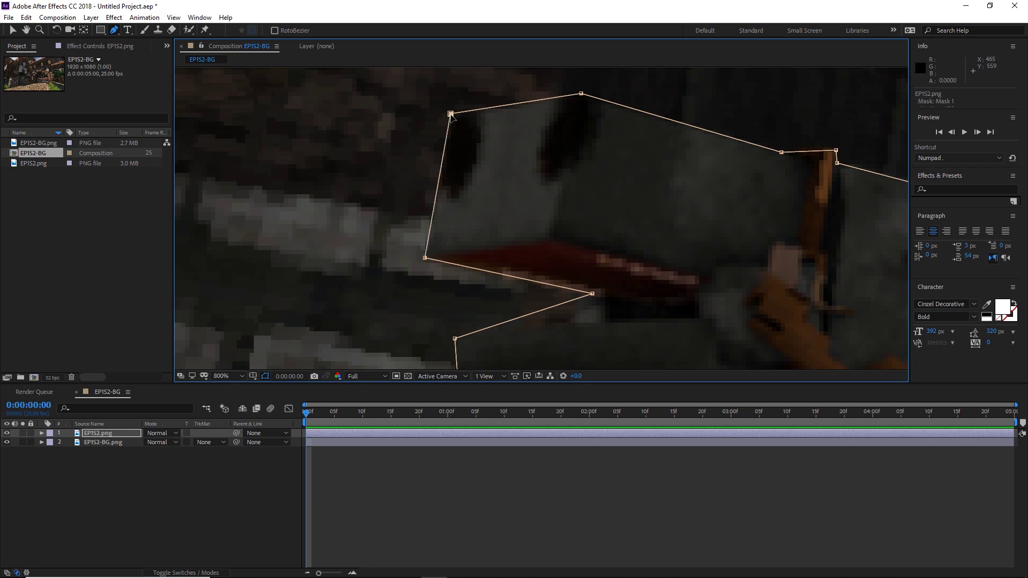
scroll(536, 229, down, 6)
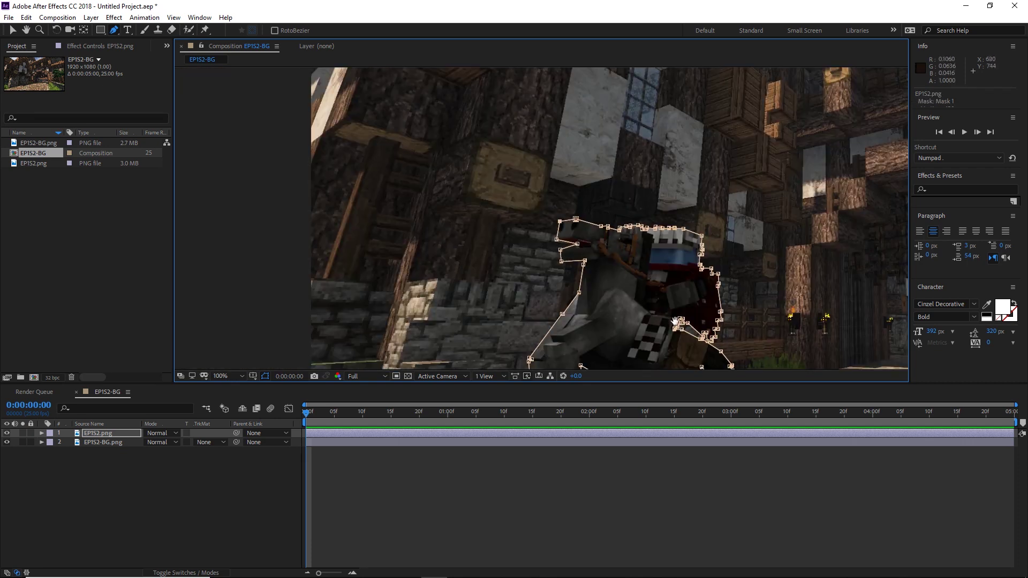
key(h)
scroll(646, 279, down, 2)
drag(646, 279, 432, 196)
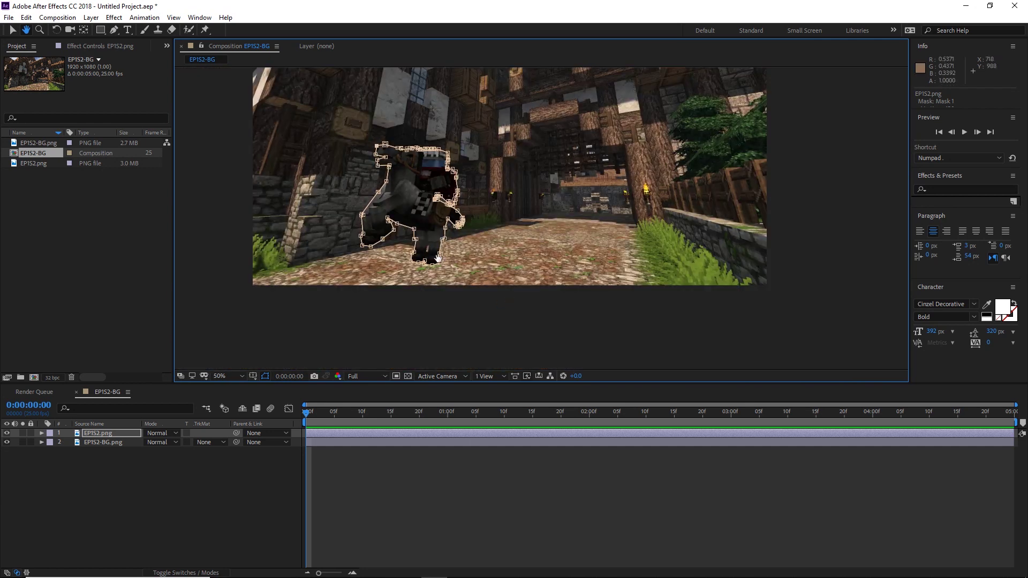
Duplicate the masked EP1S2.png layer with Ctrl+D and set the top copy's Mask 1 mode to Subtract
drag(657, 160, 673, 209)
key(v)
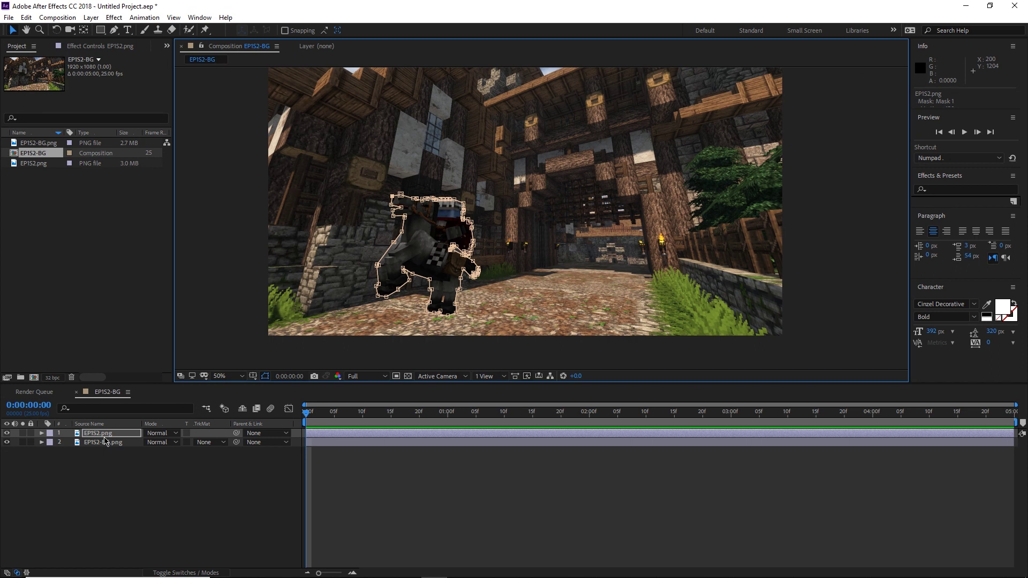
click(86, 435)
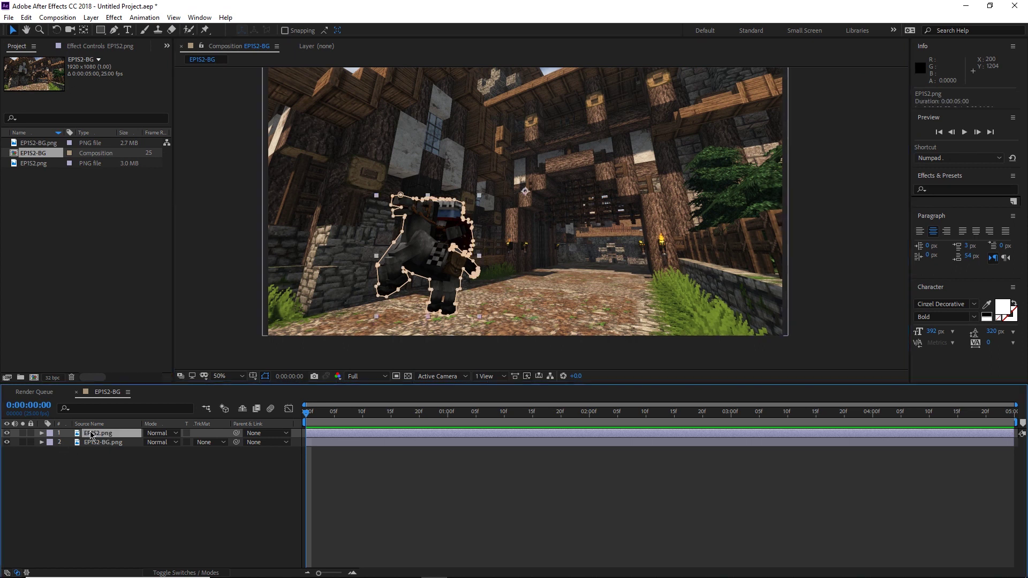
key(ctrl+d)
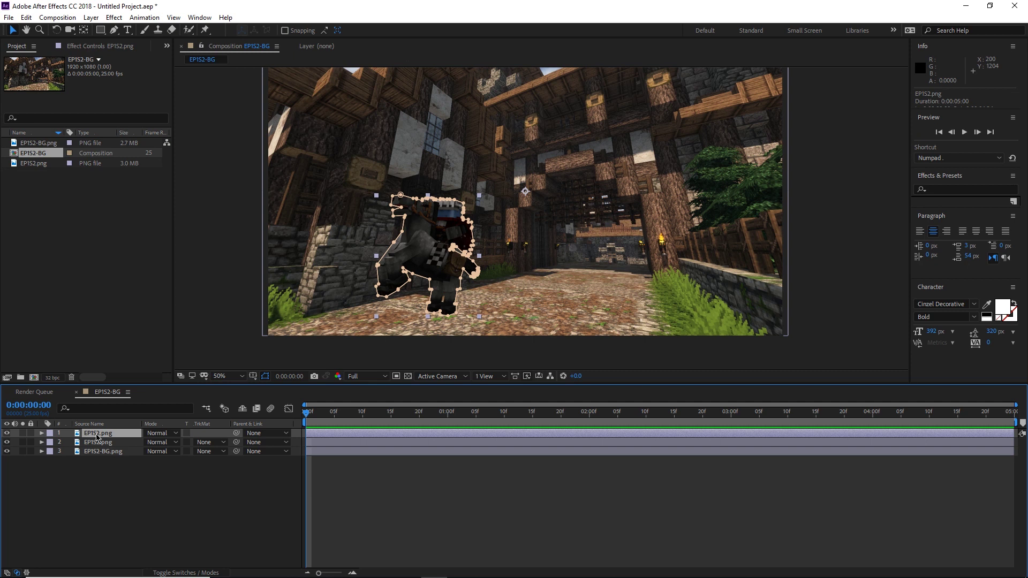
key(m)
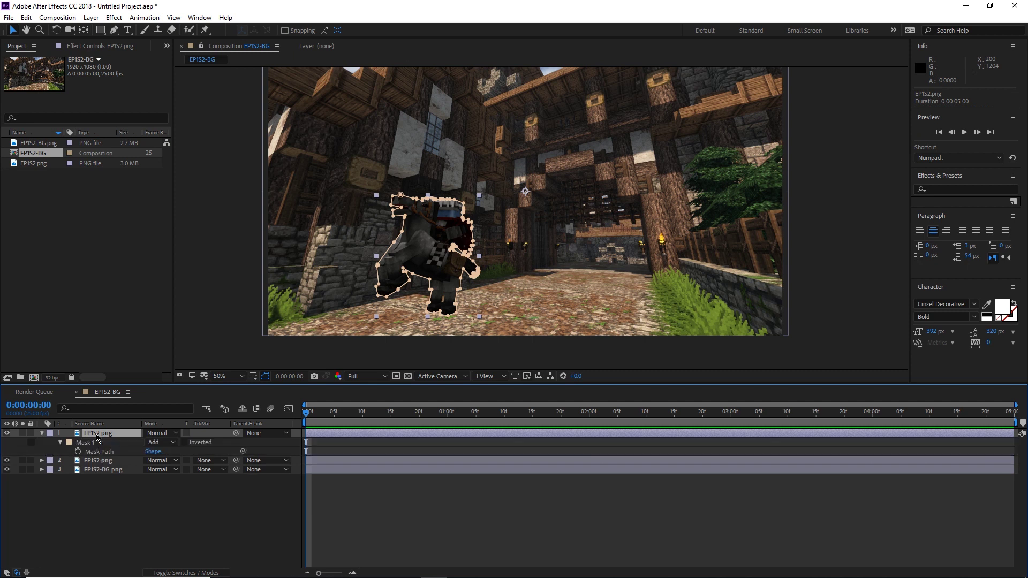
click(158, 444)
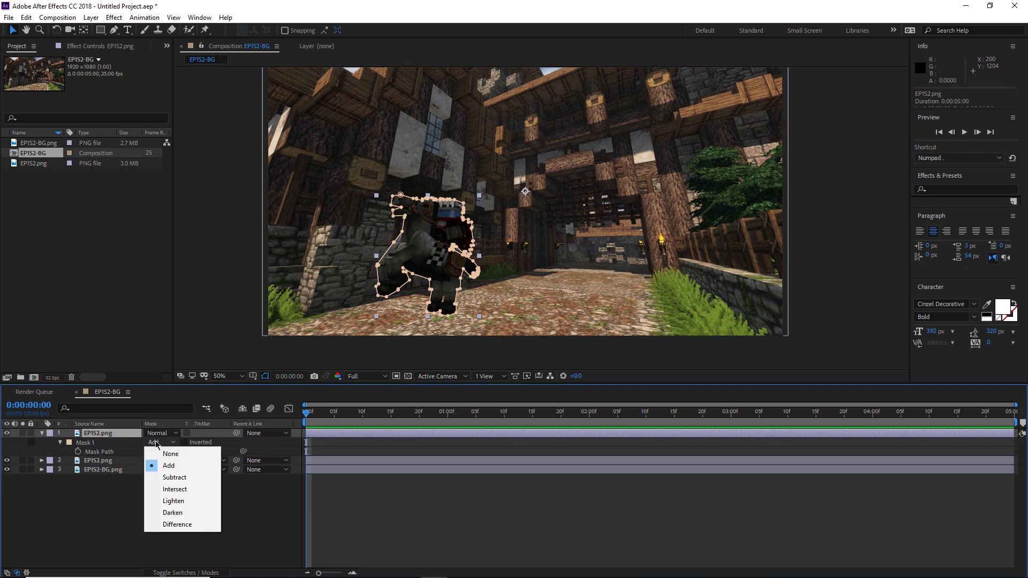
click(172, 477)
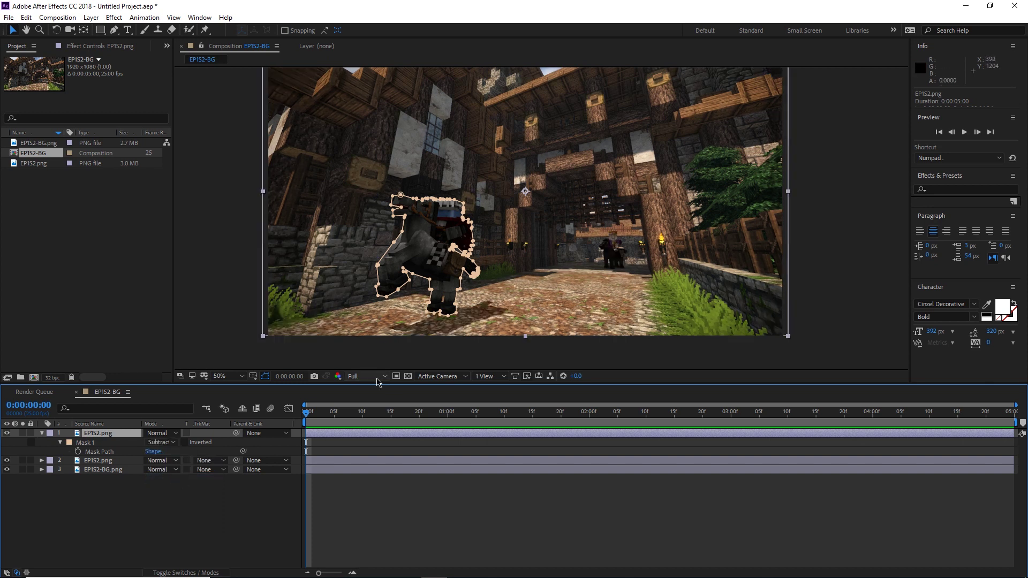
click(41, 435)
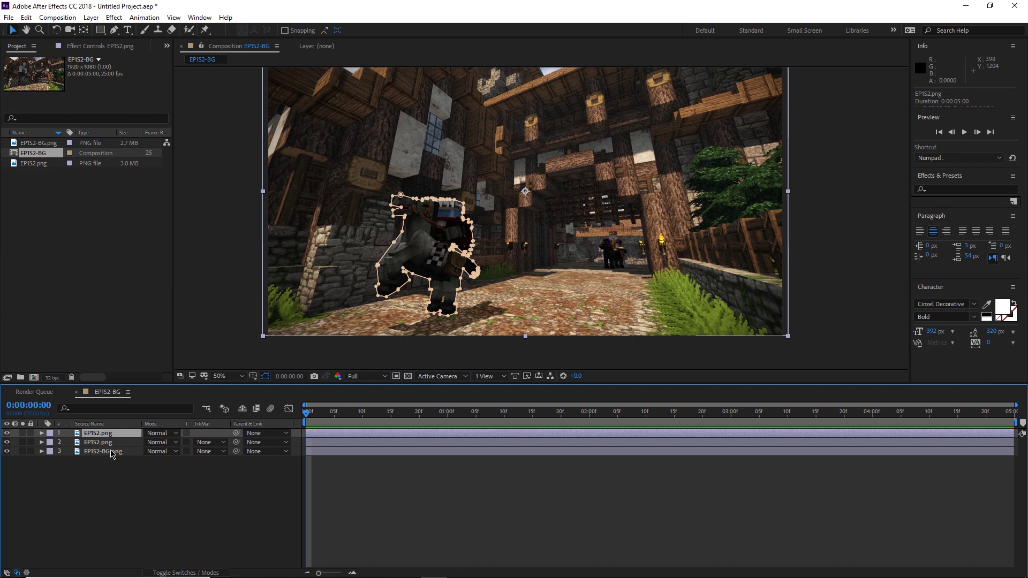
Rename the three layers, top to bottom, Ulfriind, Arkosh and BG
click(97, 435)
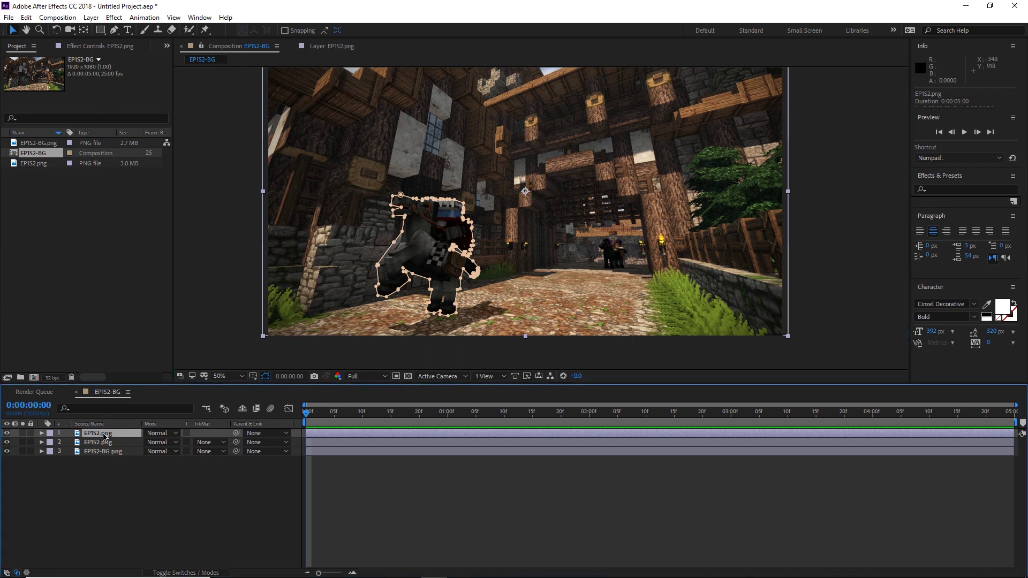
key(Return)
text(Ulfriind)
key(Return)
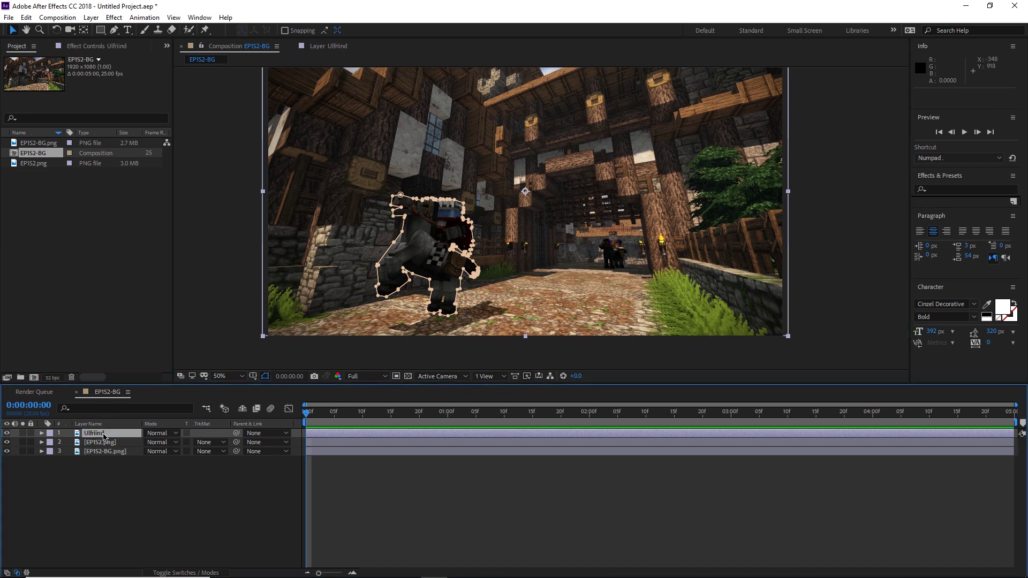
click(105, 443)
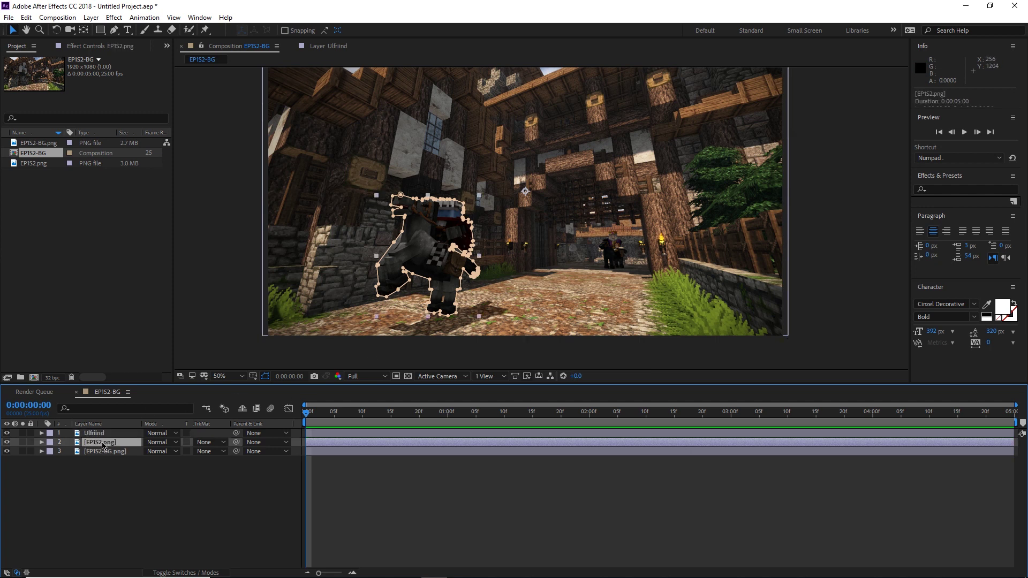
text(Arkosh)
key(Return)
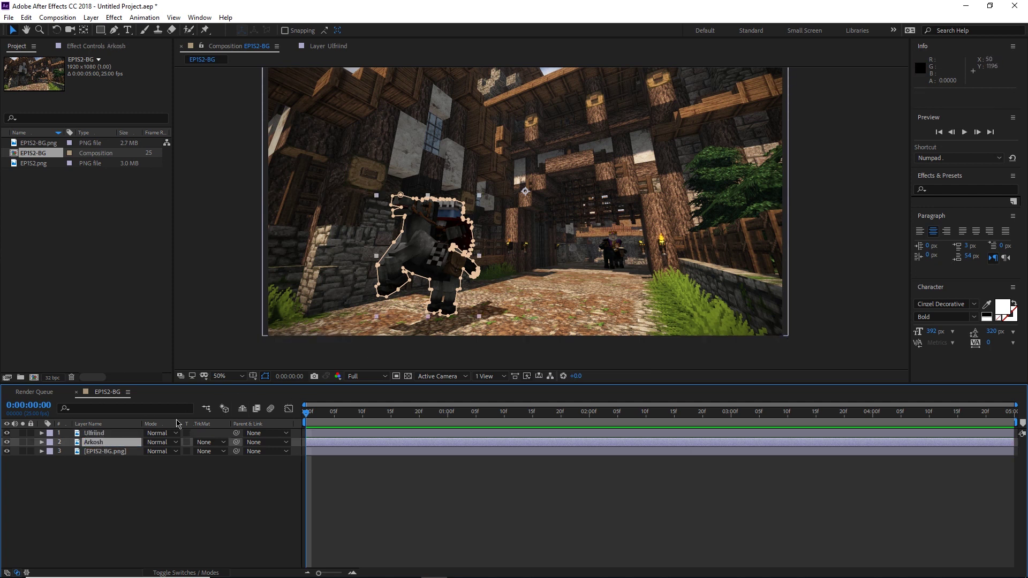
click(104, 451)
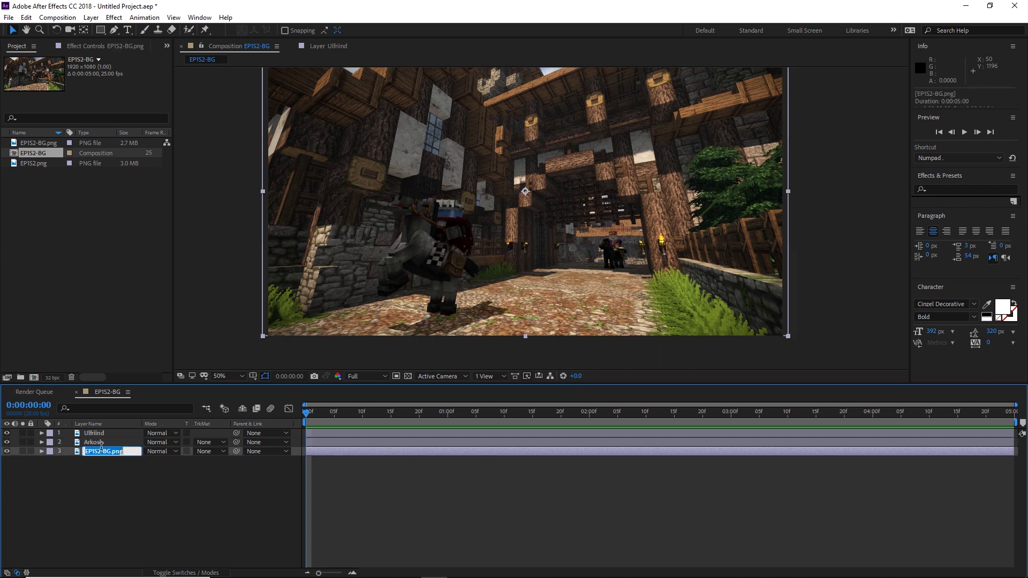
text(BG)
click(99, 435)
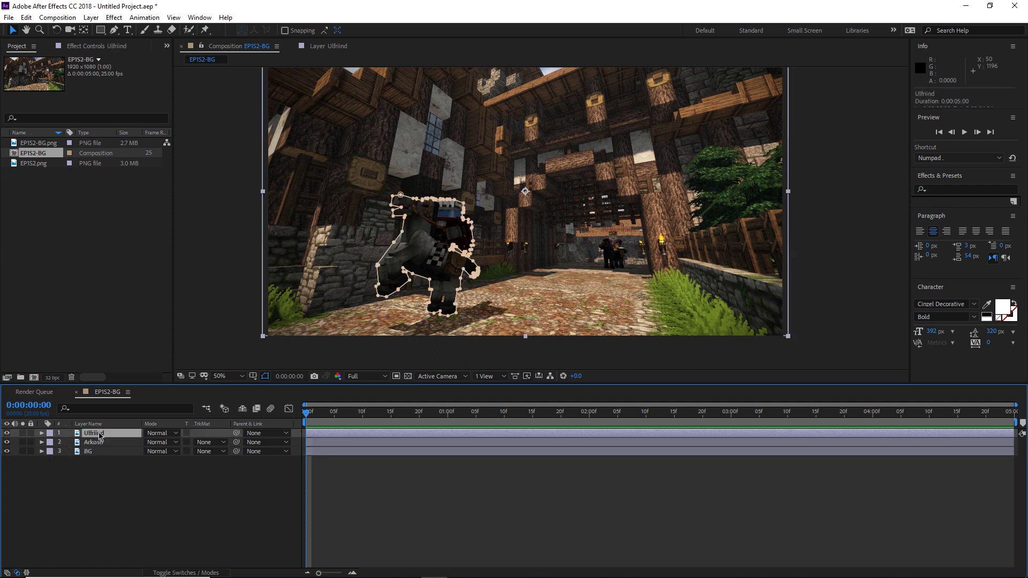
Move Ulfriind below Arkosh so Arkosh sits at the top of the stack
drag(94, 436, 104, 444)
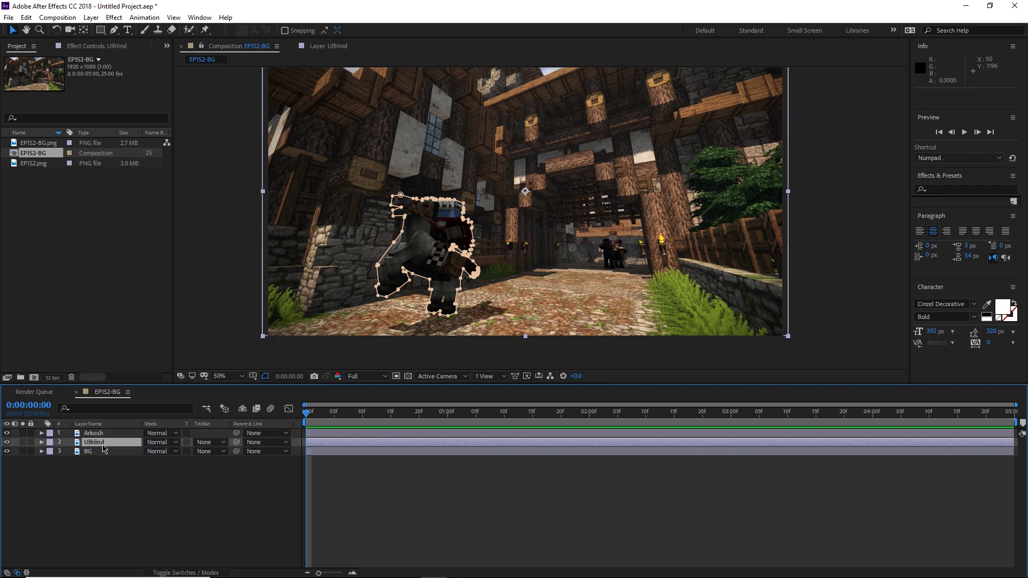
click(95, 434)
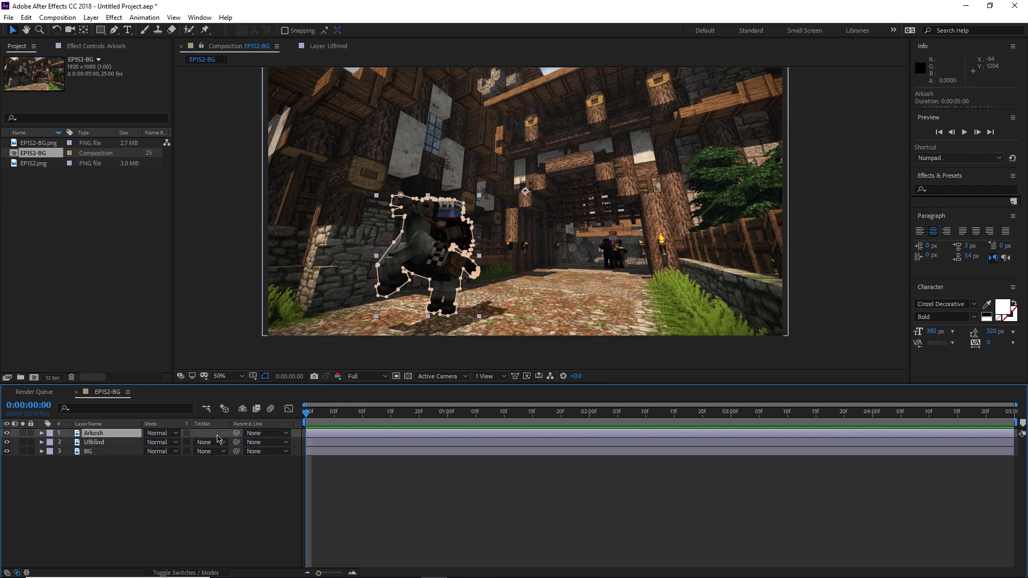
click(478, 482)
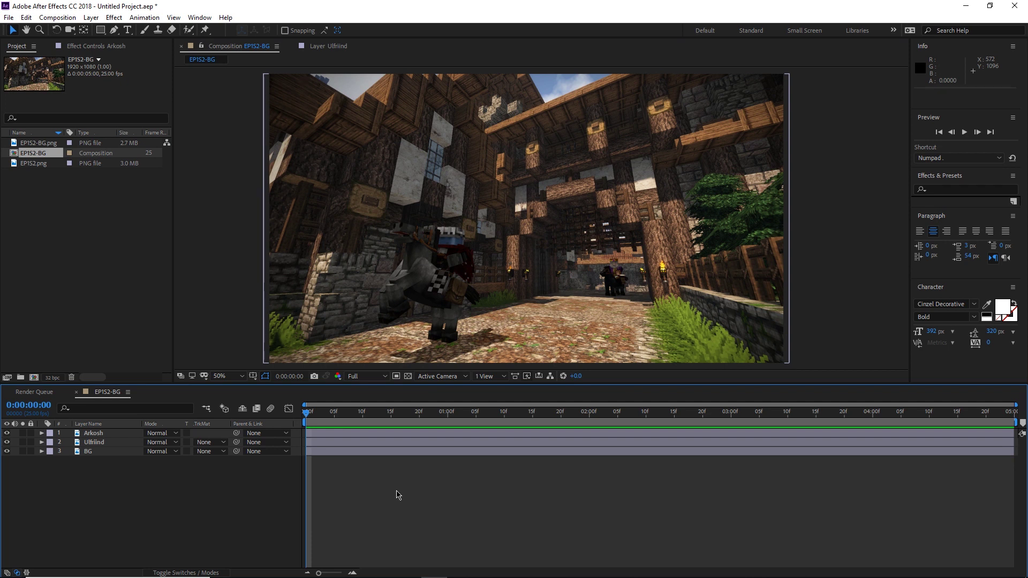
Pick-whip Ulfriind's parent to BG, test by dragging BG, then undo the test move
click(95, 442)
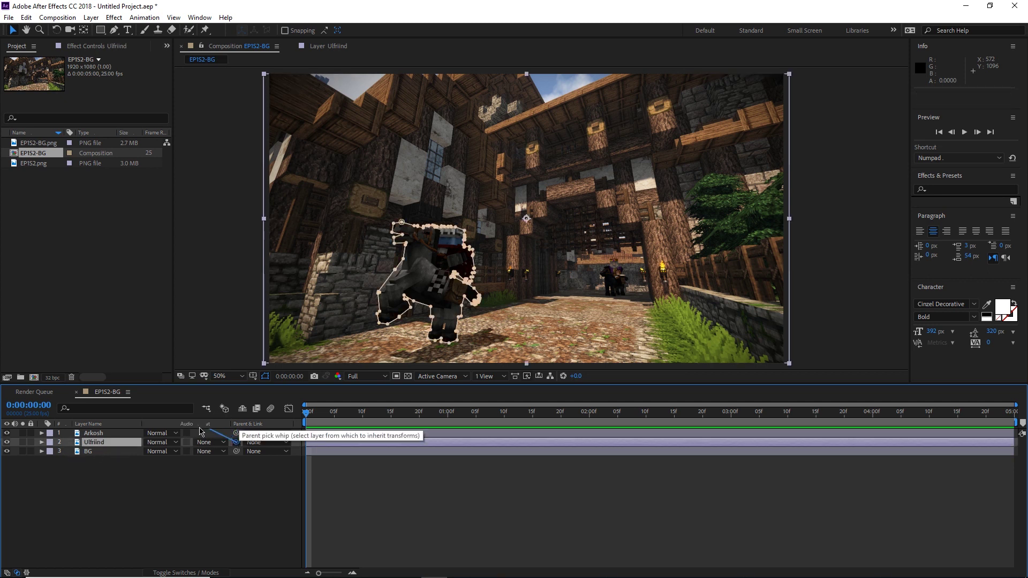
drag(200, 431, 85, 453)
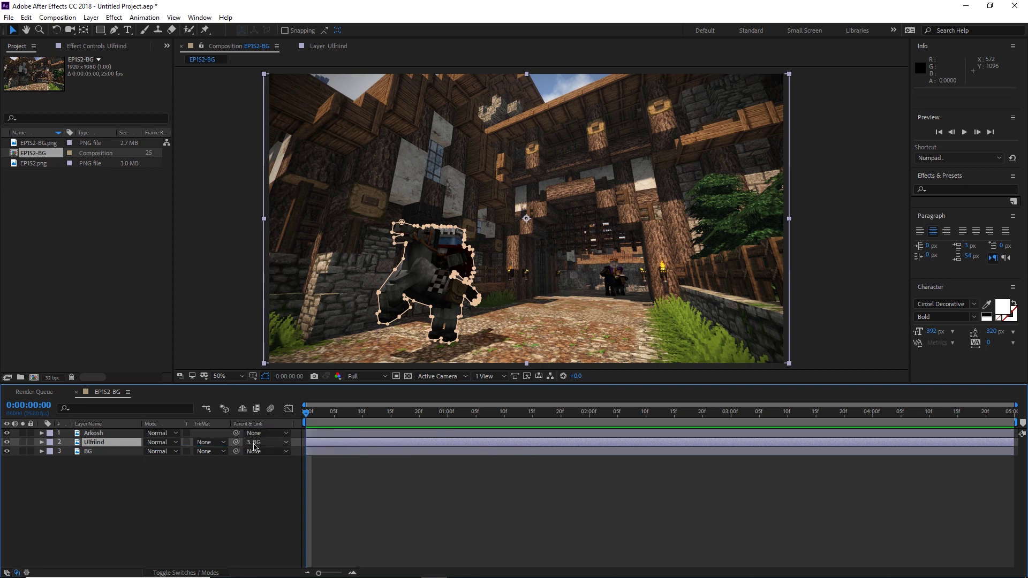
click(92, 452)
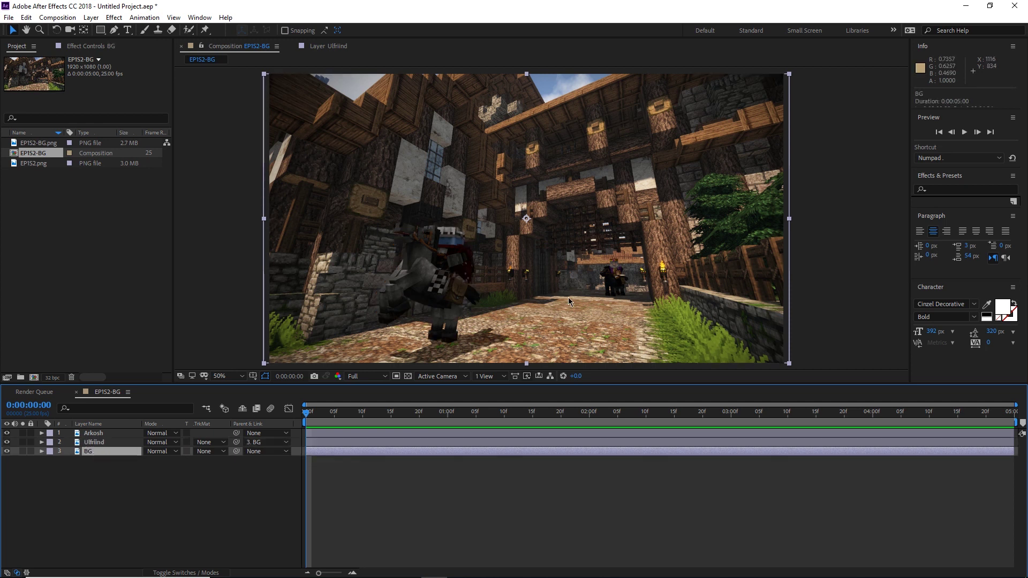
drag(569, 297, 524, 173)
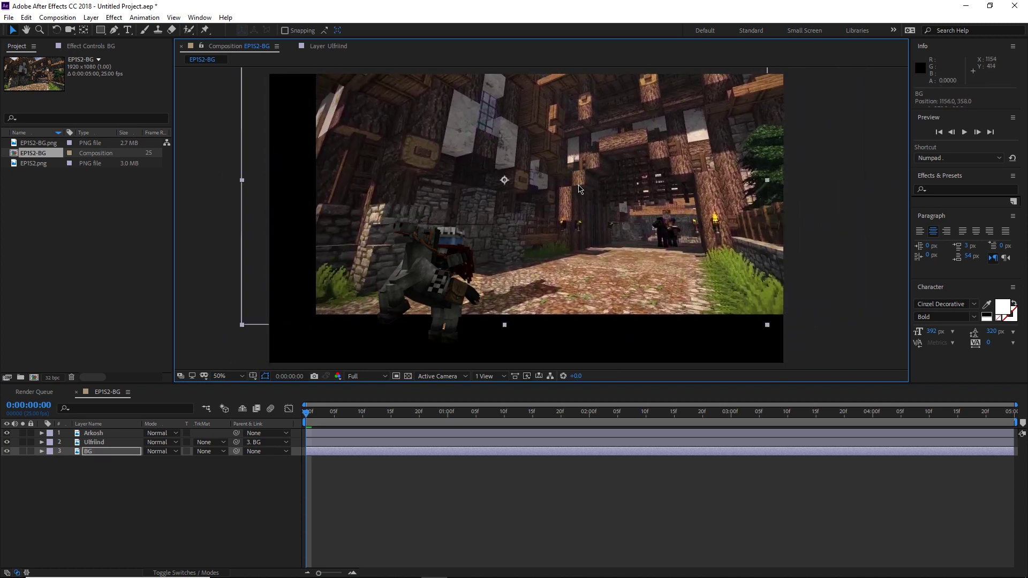
key(ctrl+z)
Start Position and Scale keyframes on the Arkosh layer at frame zero, with scale at 102.3%
click(91, 436)
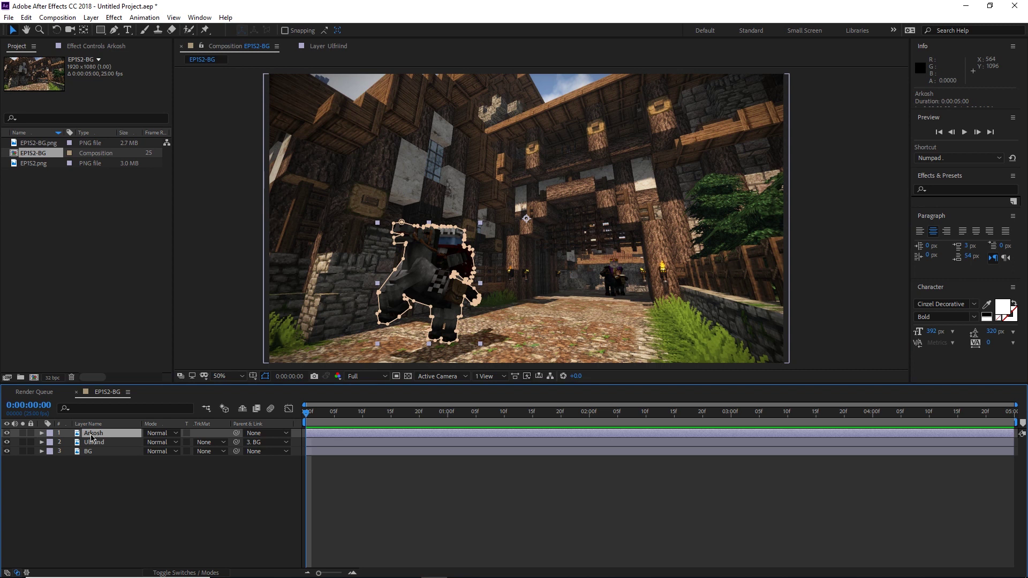
key(p)
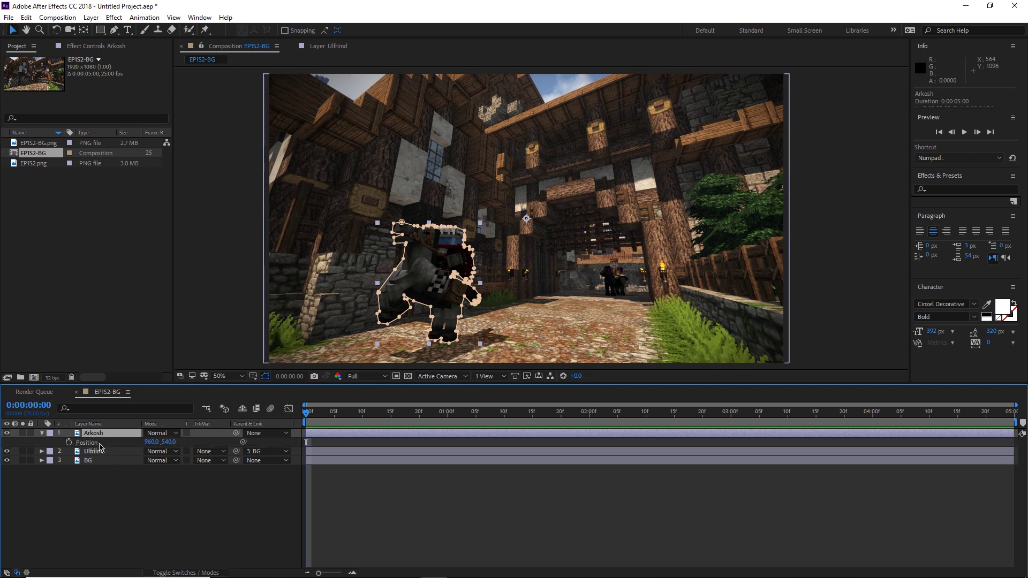
click(69, 443)
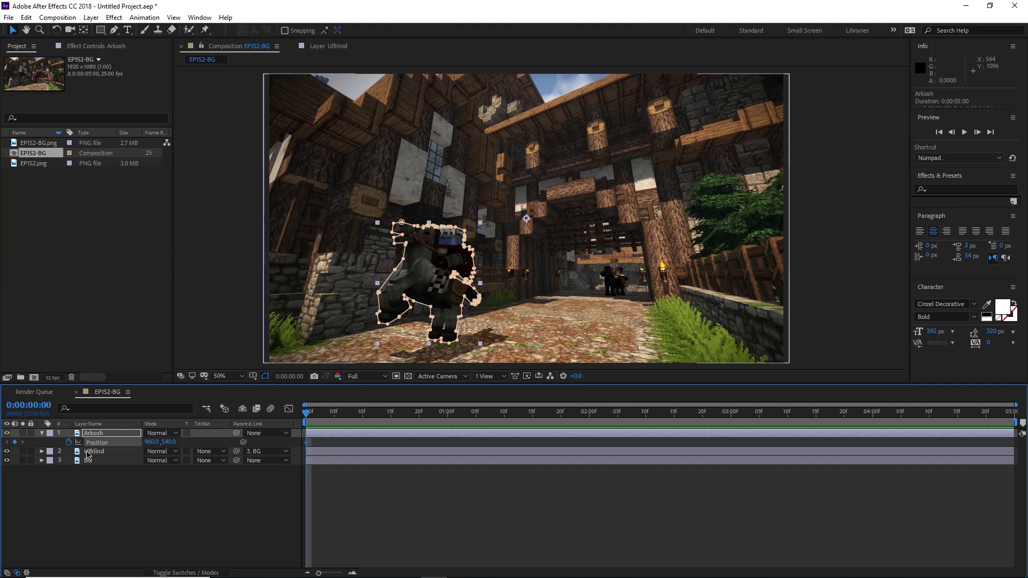
key(s)
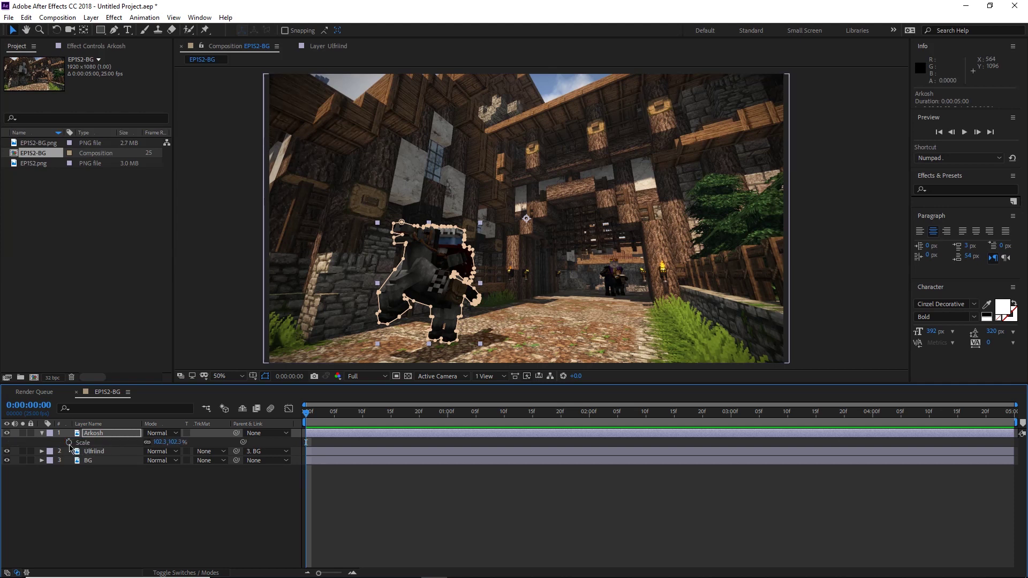
click(69, 443)
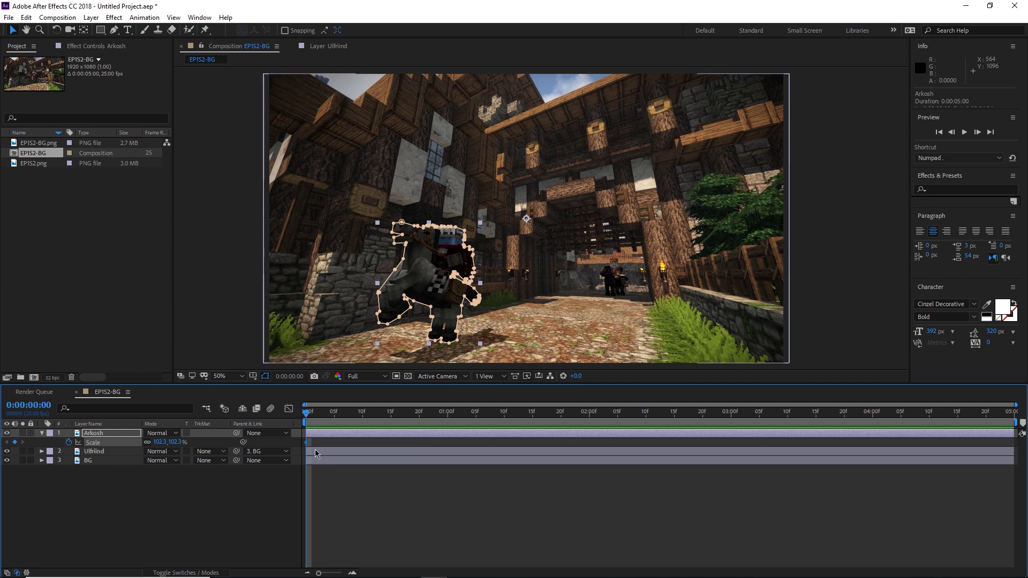
At the last frame, 0:00:04:24, set Arkosh's scale to 110%
drag(307, 413, 1009, 413)
click(303, 431)
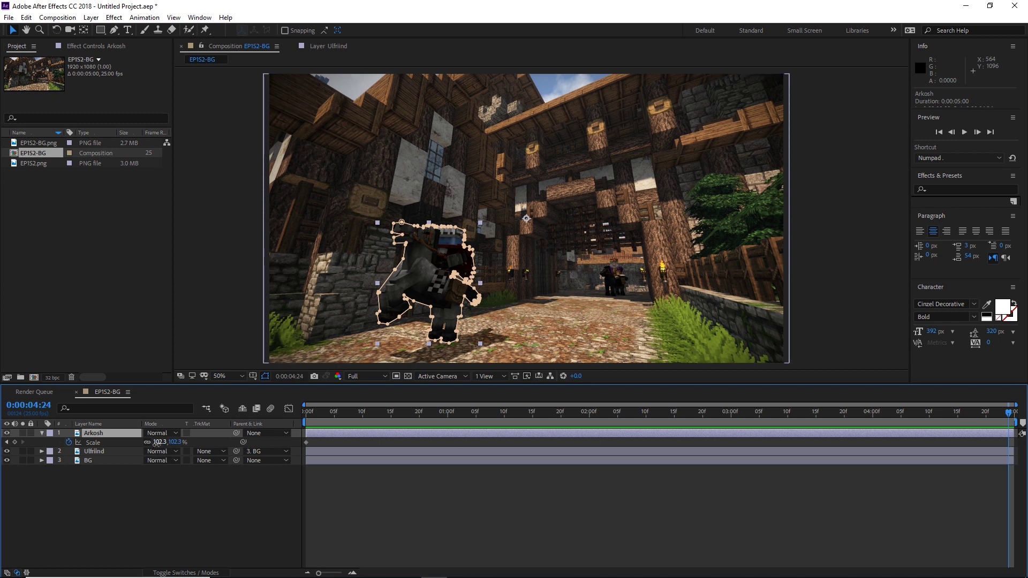
drag(157, 444, 160, 444)
click(163, 443)
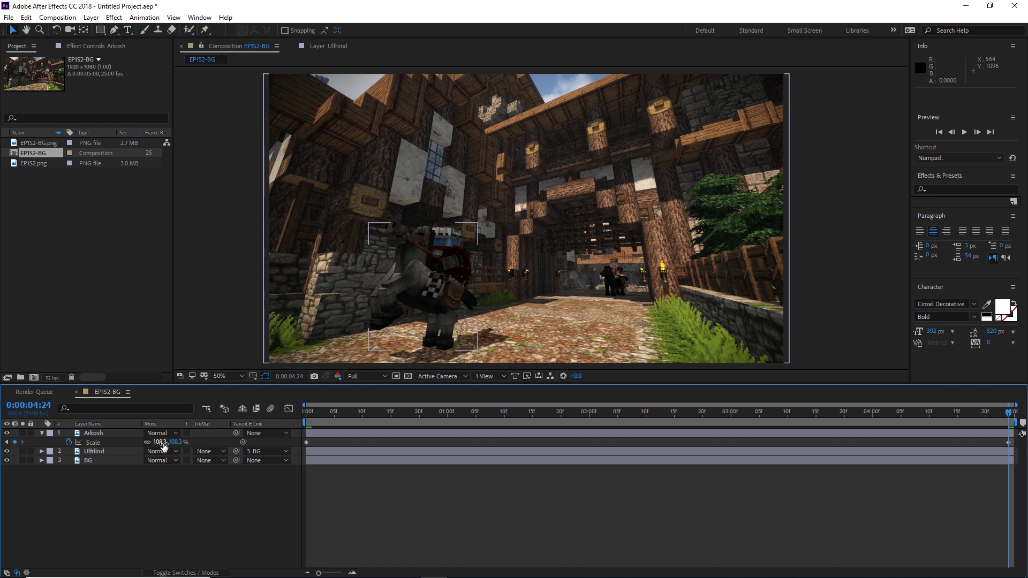
click(162, 443)
key(Return)
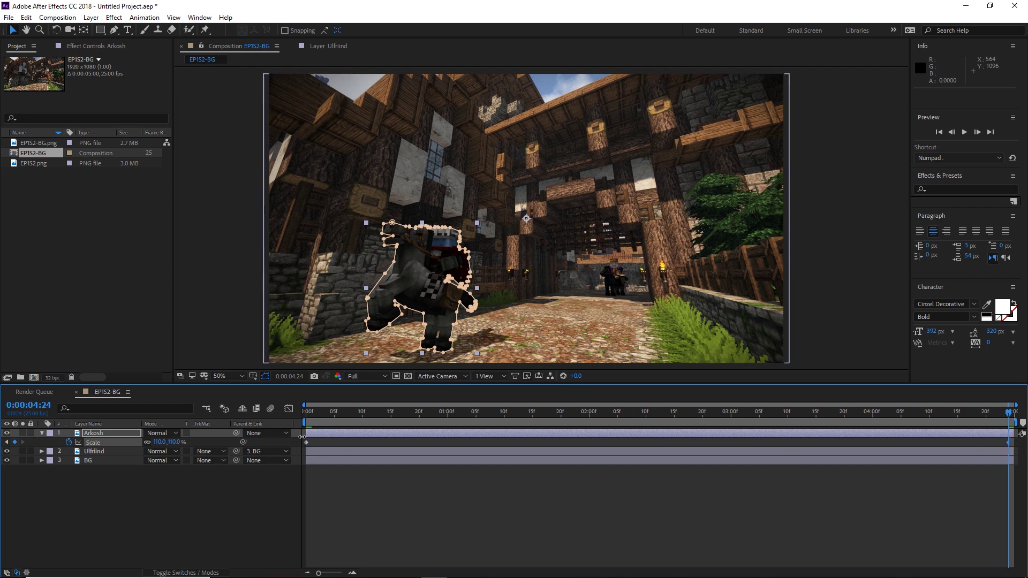
Check the first and last frames and play a preview of the scale growth
key(Home)
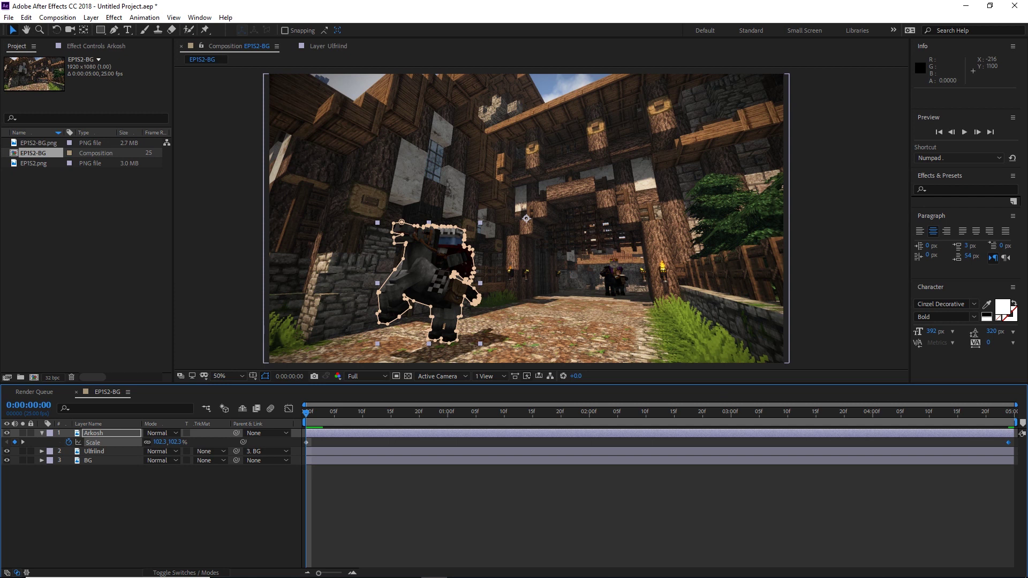
key(End)
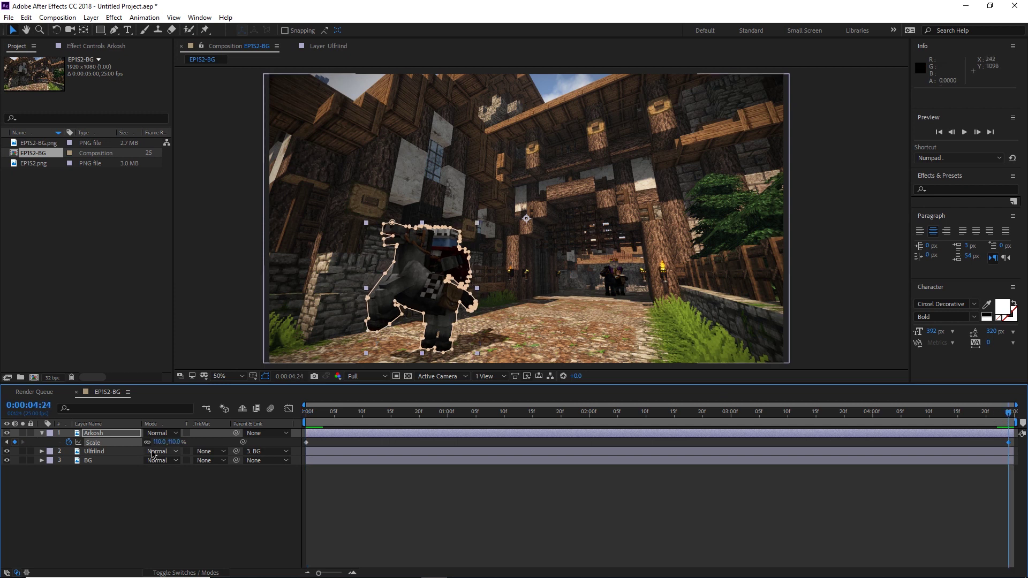
key(space)
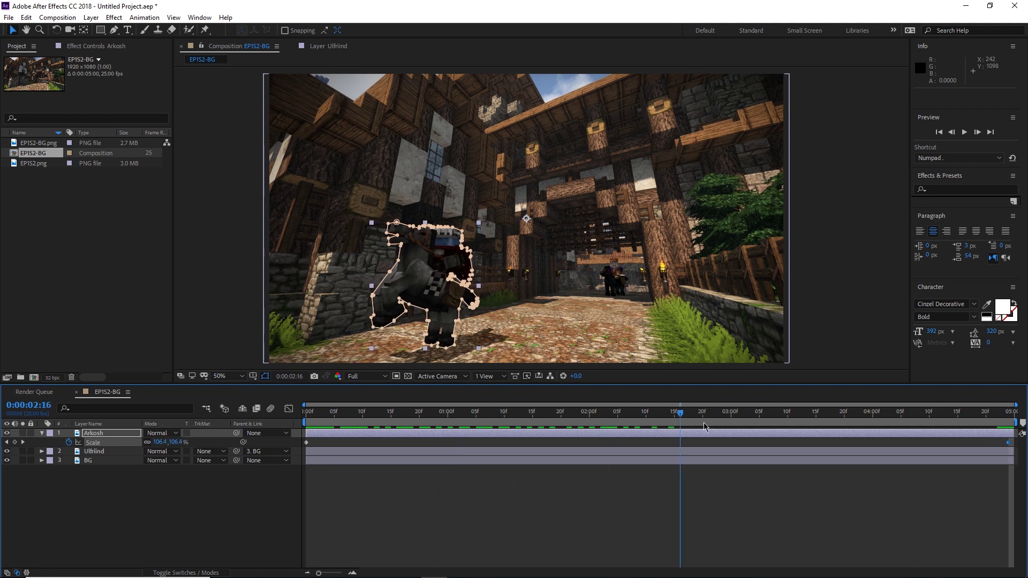
key(space)
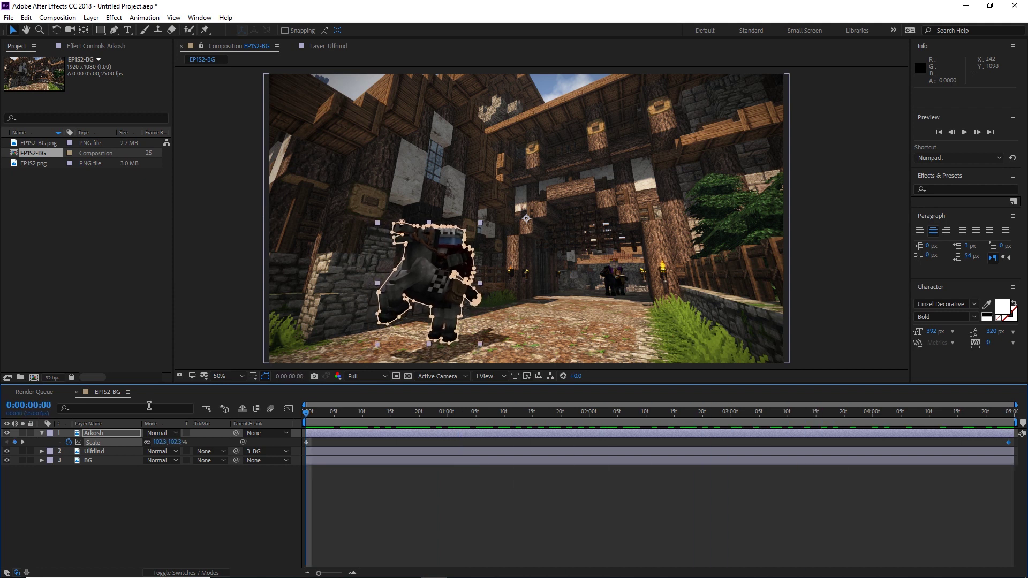
At the last frame, drag Arkosh up and right to position 969.5, 509.0
key(p)
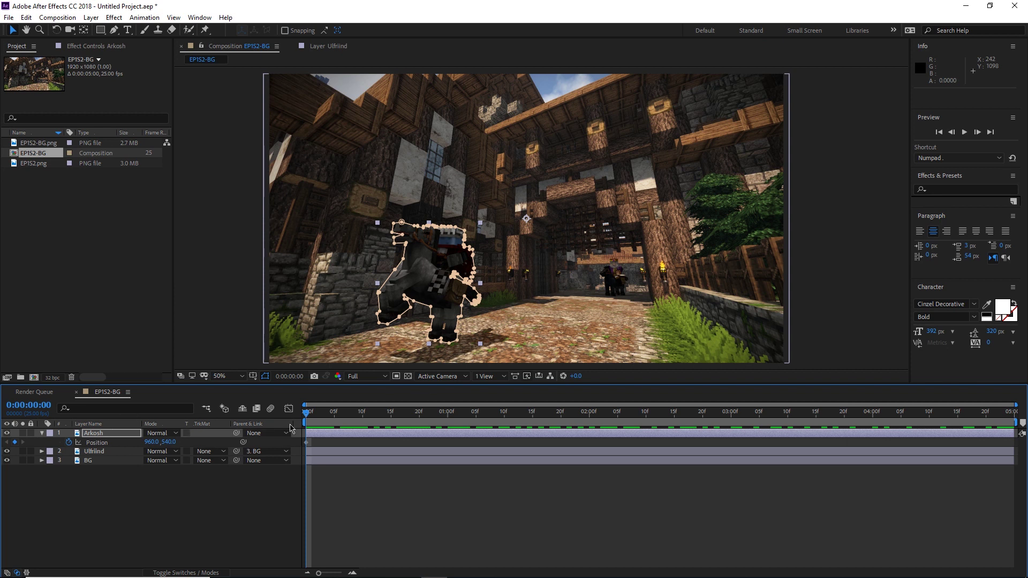
drag(308, 419, 1008, 419)
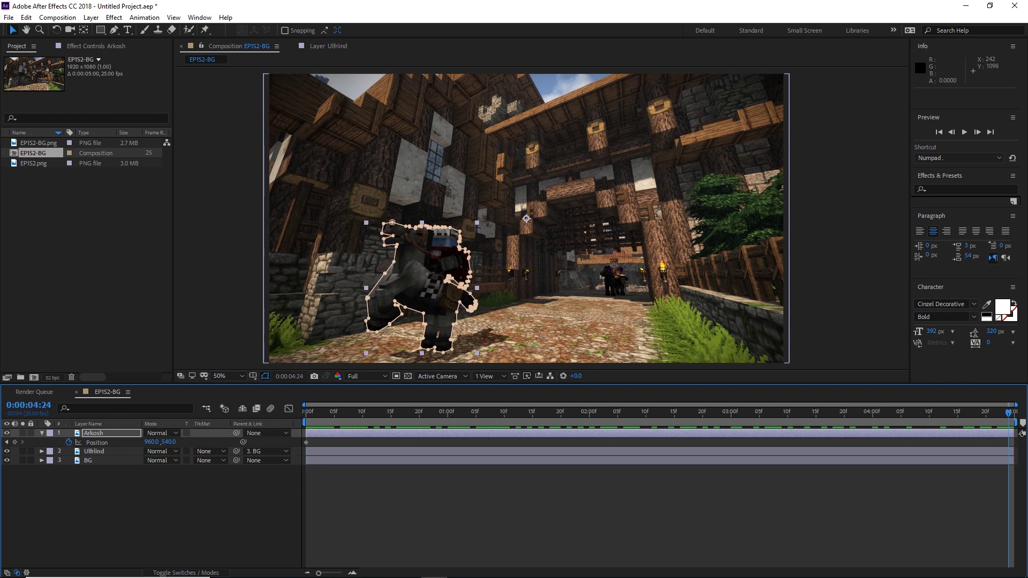
drag(361, 415, 306, 415)
scroll(440, 348, up, 4)
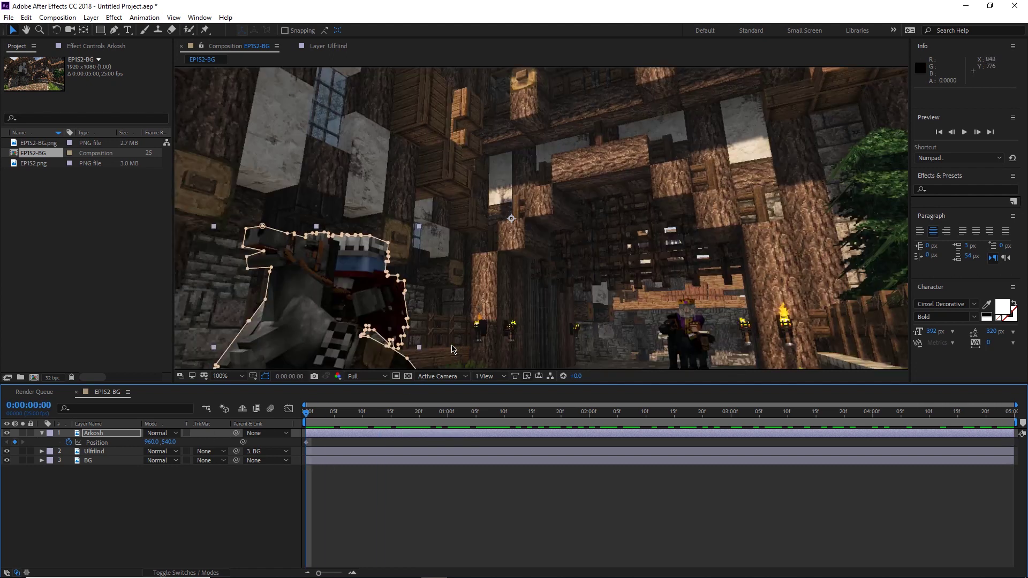
drag(393, 347, 578, 165)
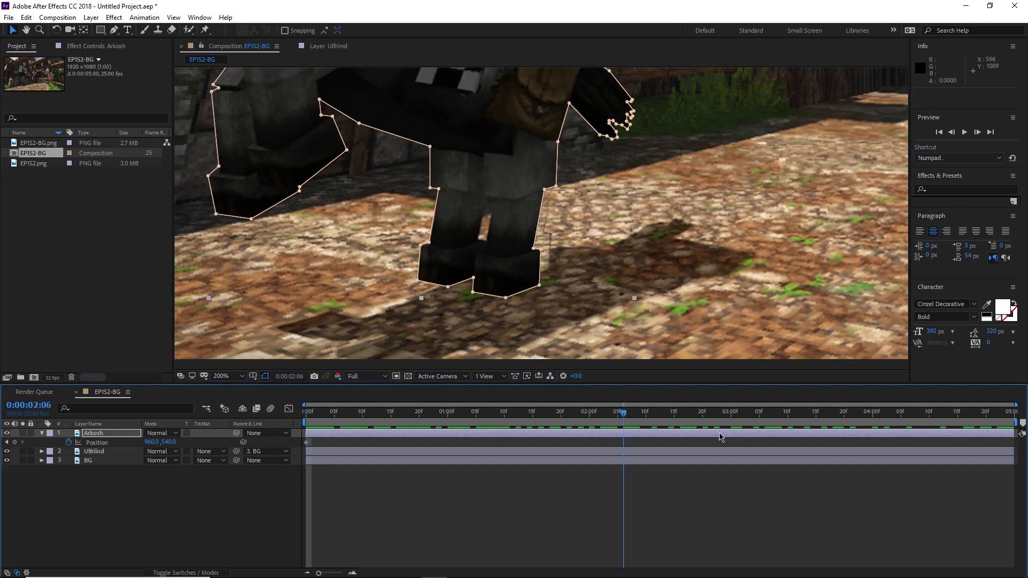
drag(316, 412, 1008, 412)
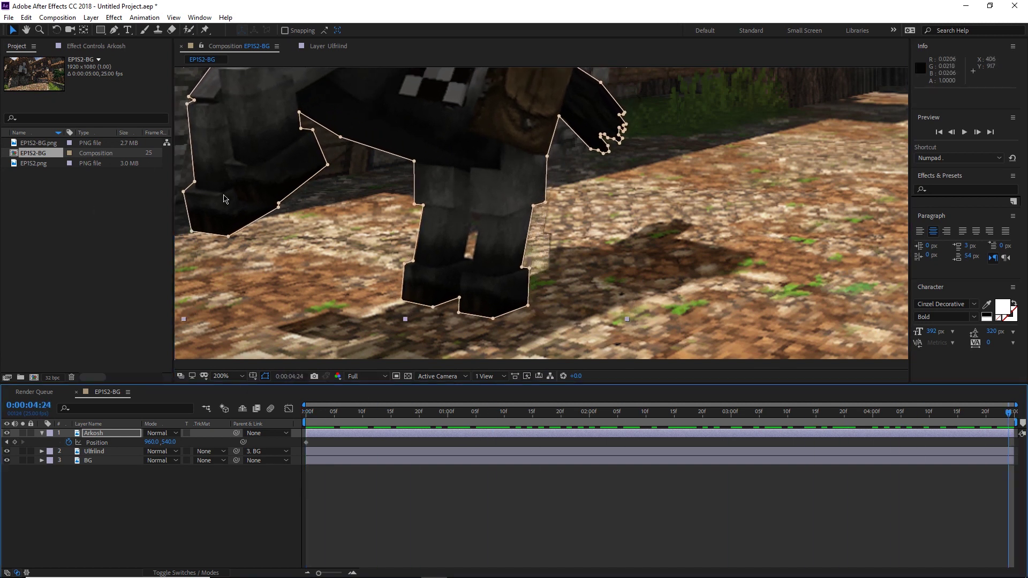
drag(448, 250, 469, 211)
drag(510, 249, 512, 251)
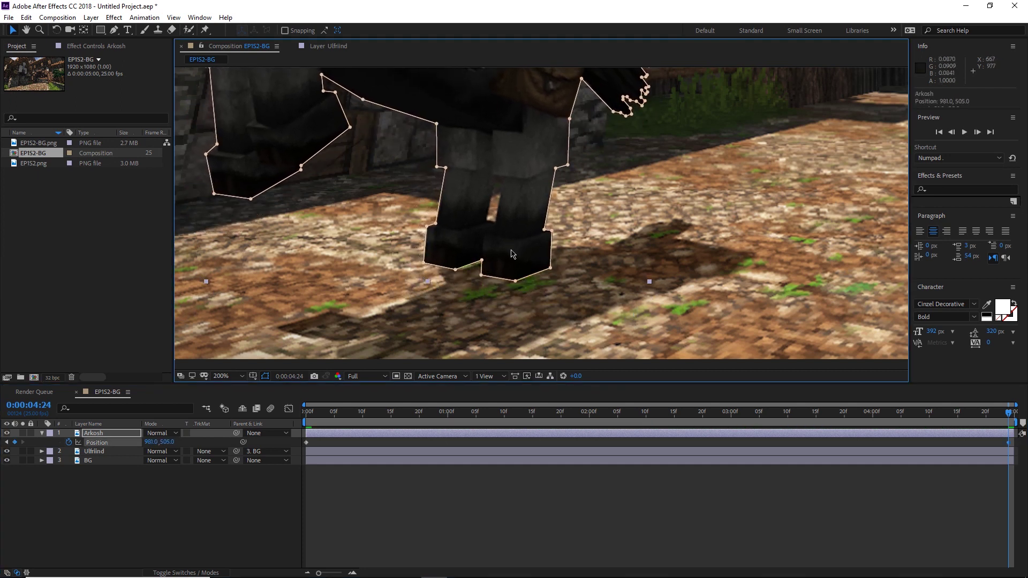
scroll(512, 251, down, 3)
drag(459, 270, 350, 375)
Inspect Arkosh at an early frame, then preview the drift animation from the start
click(419, 492)
drag(306, 423, 1011, 403)
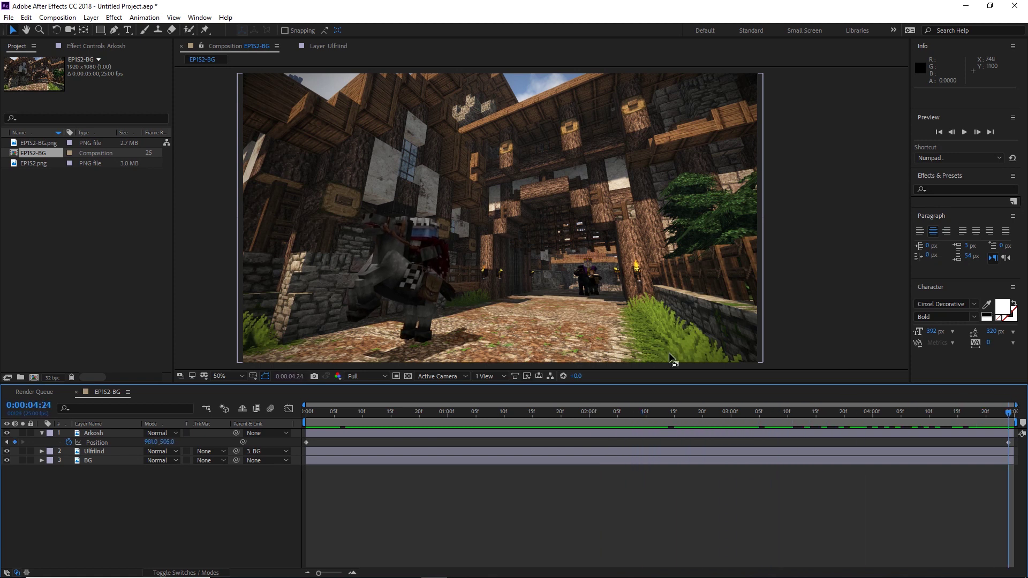
scroll(443, 336, up, 4)
drag(444, 336, 531, 252)
click(538, 238)
scroll(542, 216, down, 2)
scroll(583, 194, down, 3)
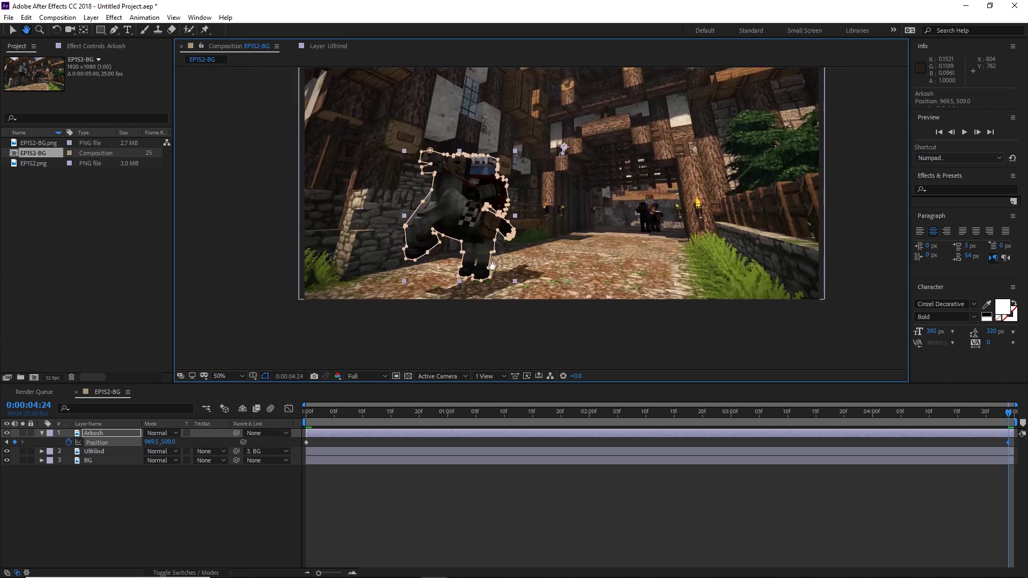
drag(518, 216, 475, 279)
key(v)
click(286, 409)
drag(331, 416, 312, 420)
key(space)
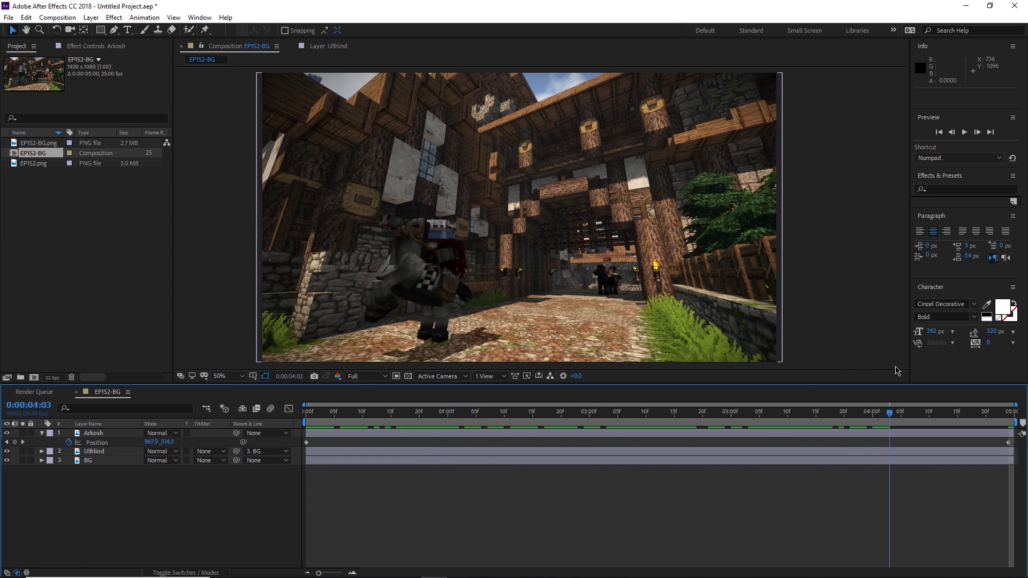
drag(984, 412, 413, 419)
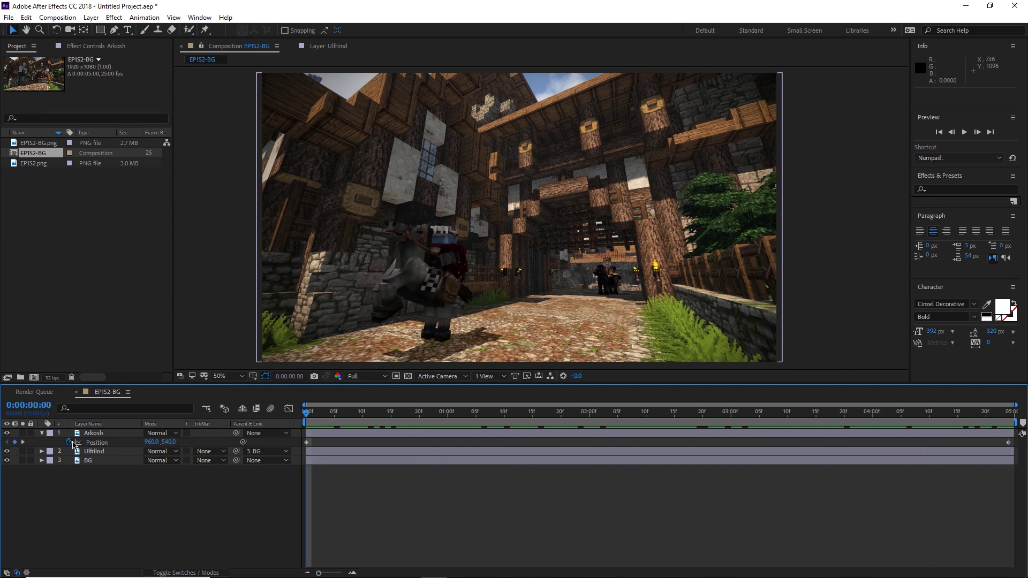
click(73, 443)
Set the BG layer's Scale to 105% at the last frame
click(42, 433)
click(91, 451)
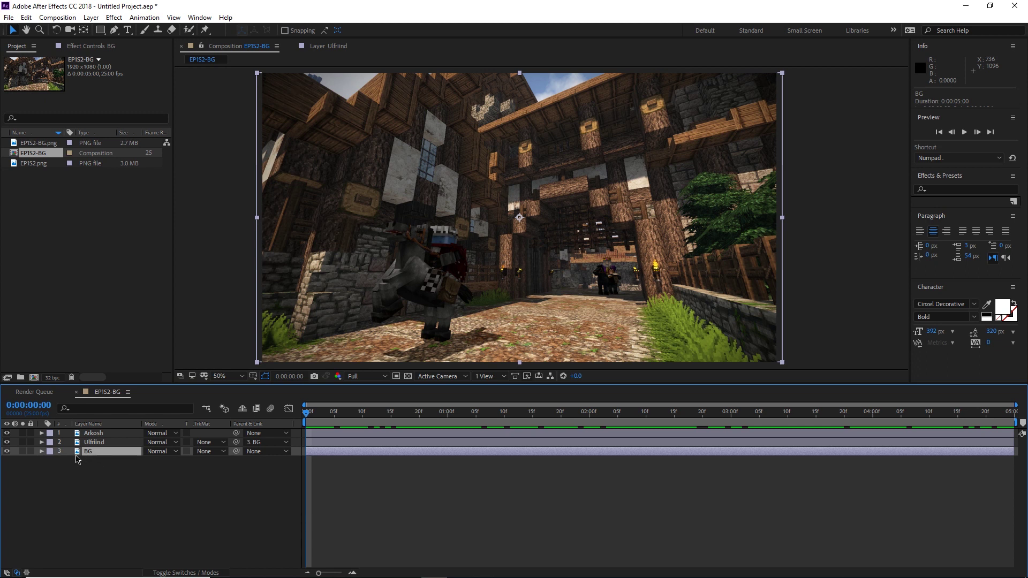
key(s)
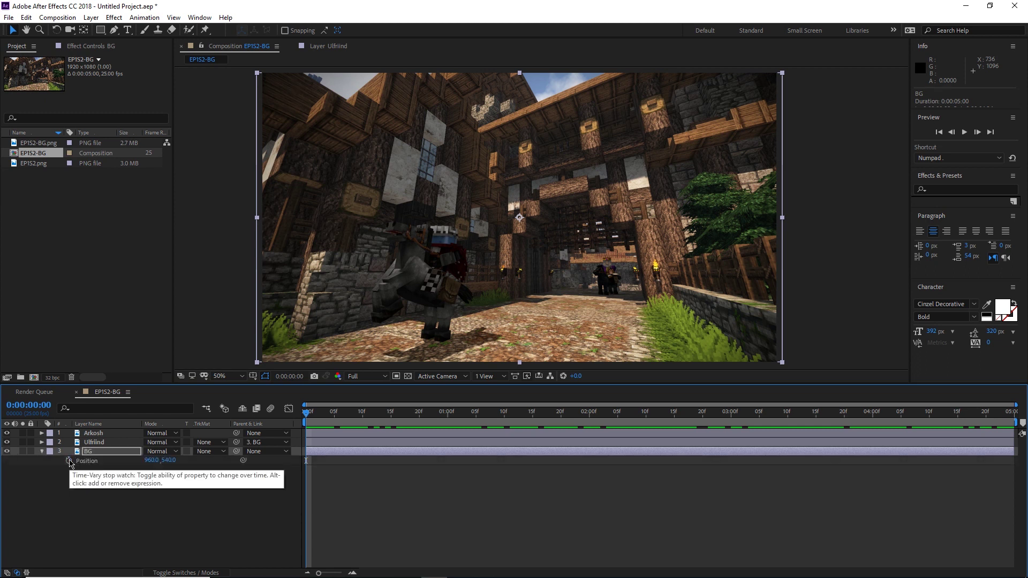
key(p)
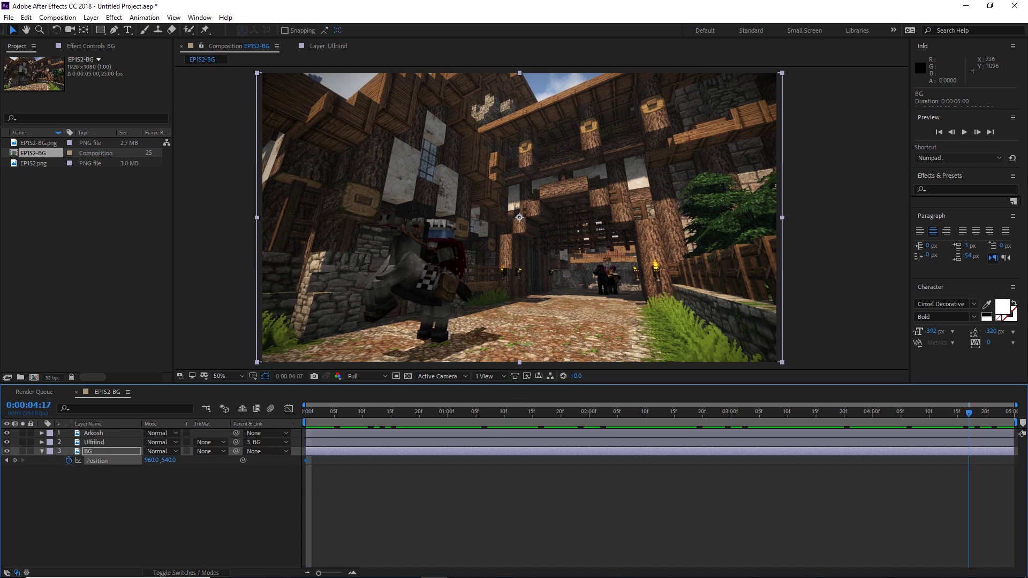
key(End)
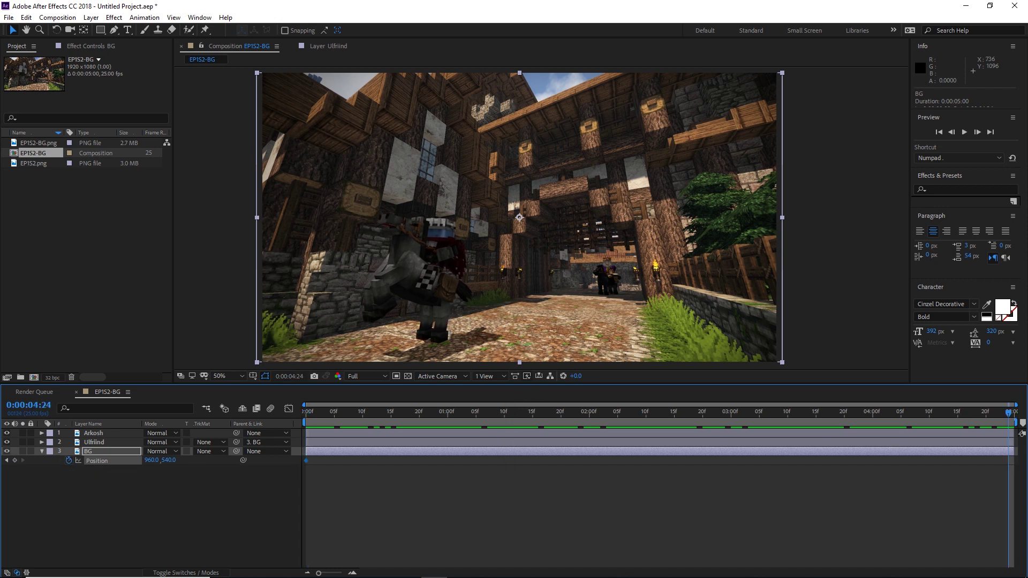
key(s)
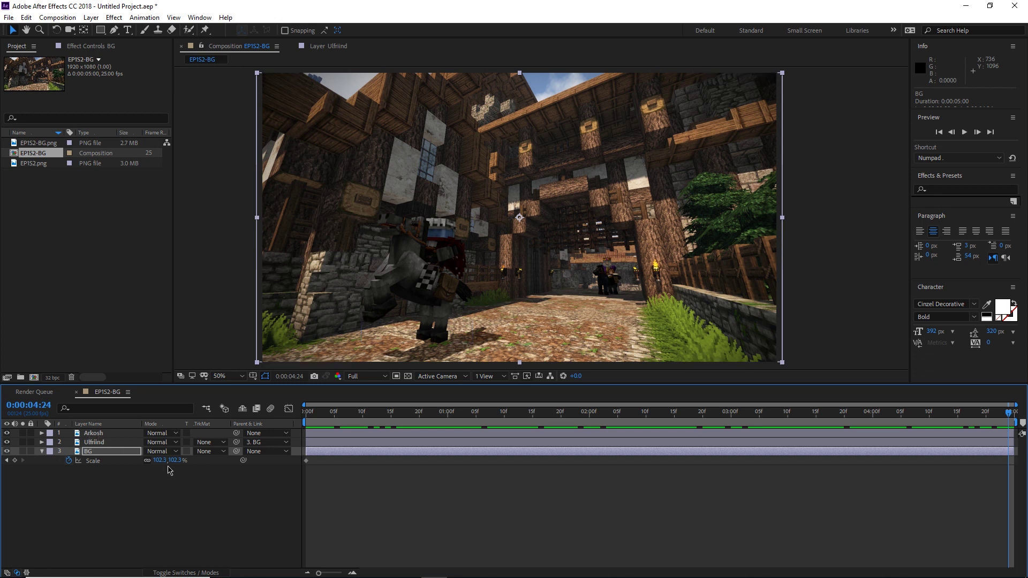
click(160, 460)
text(105)
key(Return)
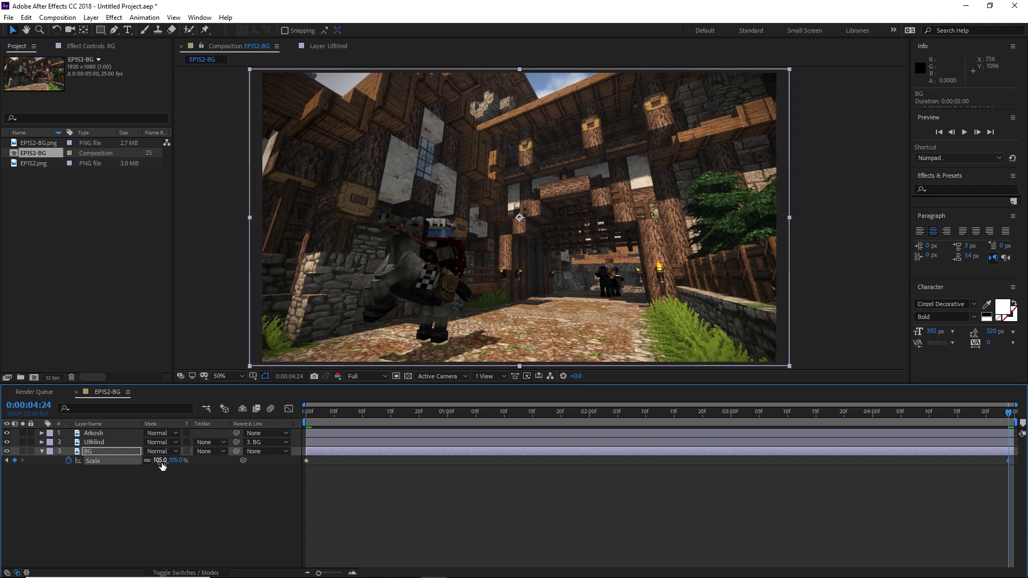
Nudge the BG layer so its end Position keyframe becomes 957.5, 528.0
key(p)
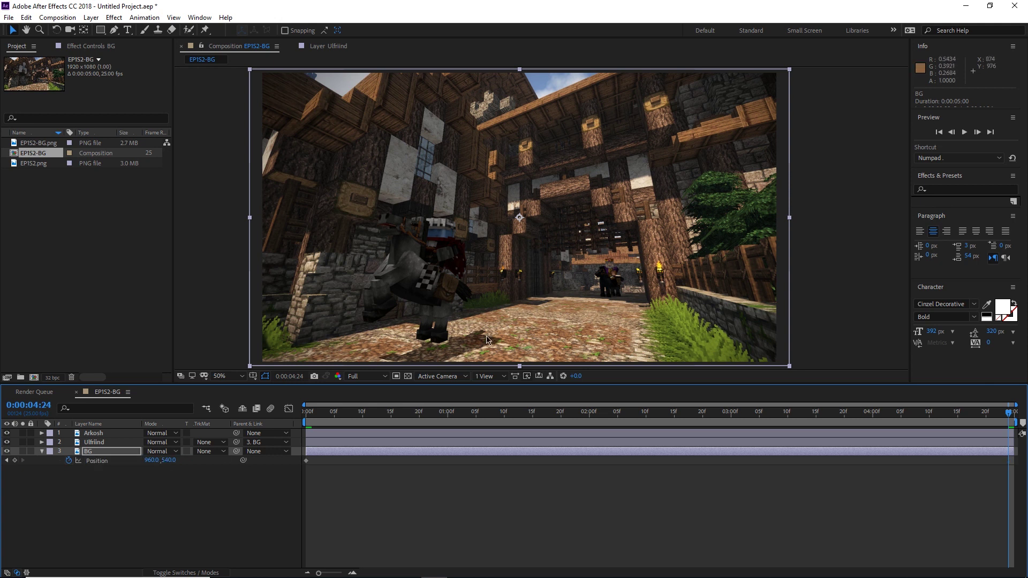
key(period)
key(period)
drag(432, 347, 608, 256)
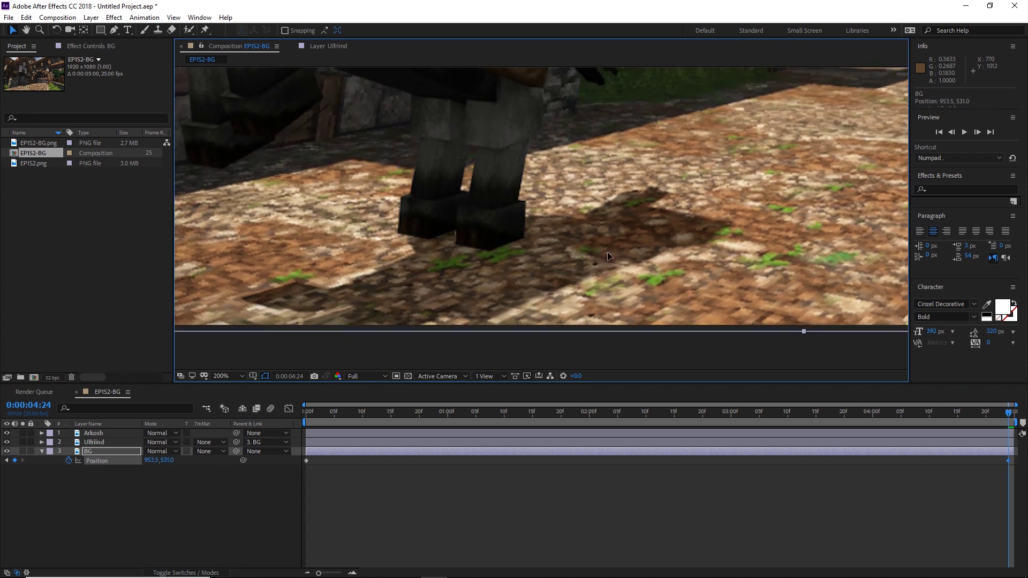
scroll(610, 252, down, 3)
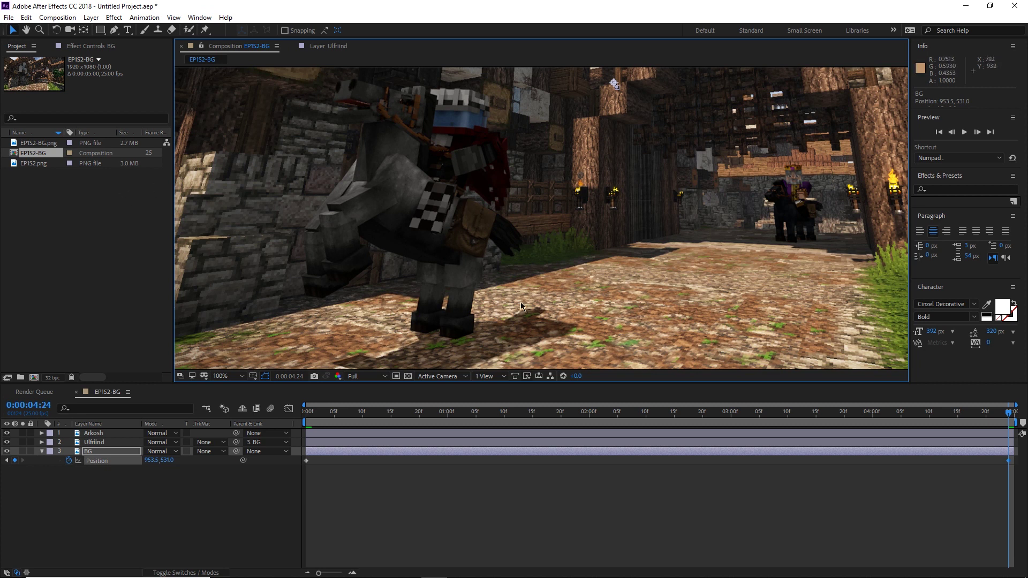
drag(492, 342, 495, 342)
scroll(496, 342, down, 2)
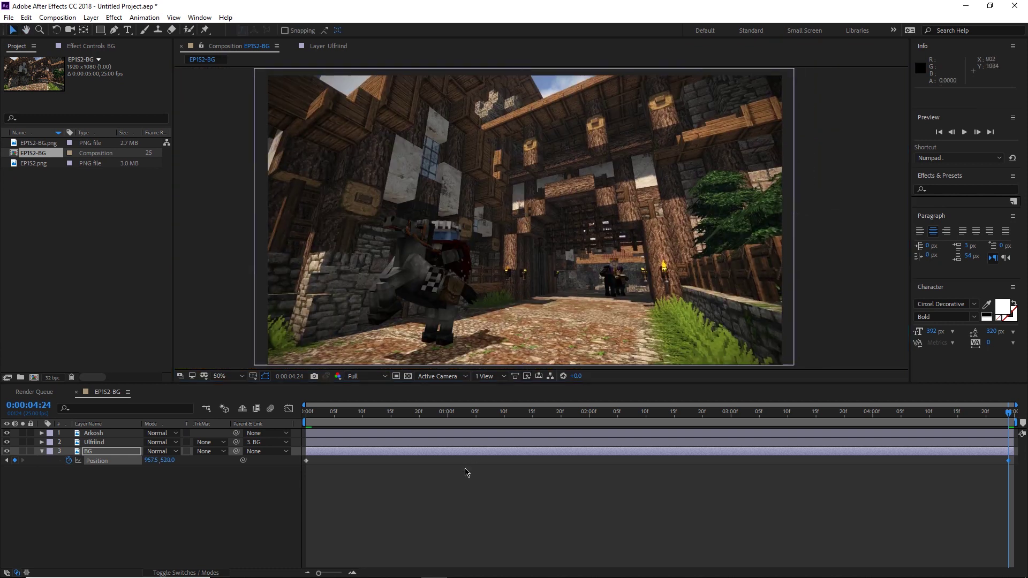
click(464, 472)
key(space)
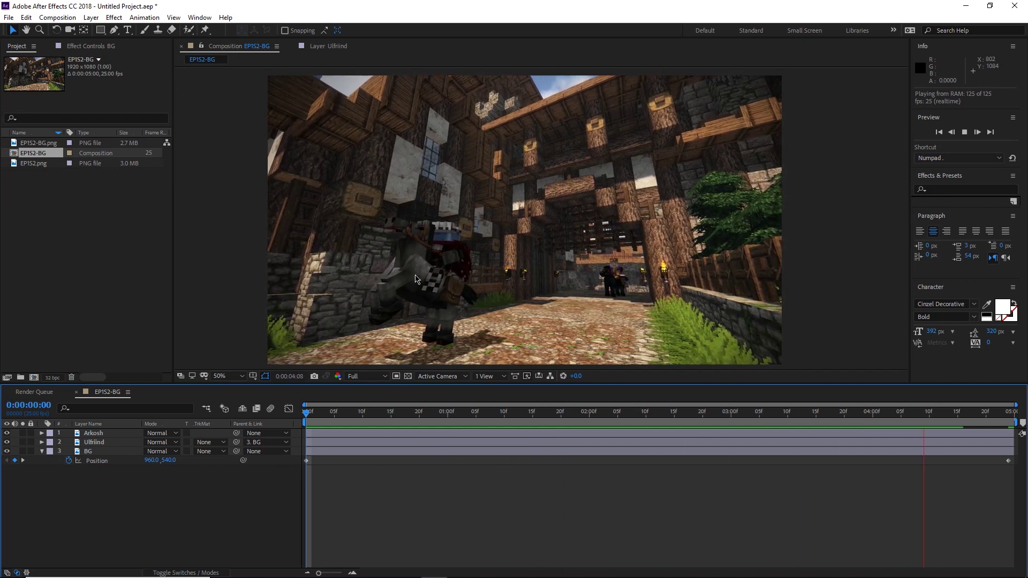
key(space)
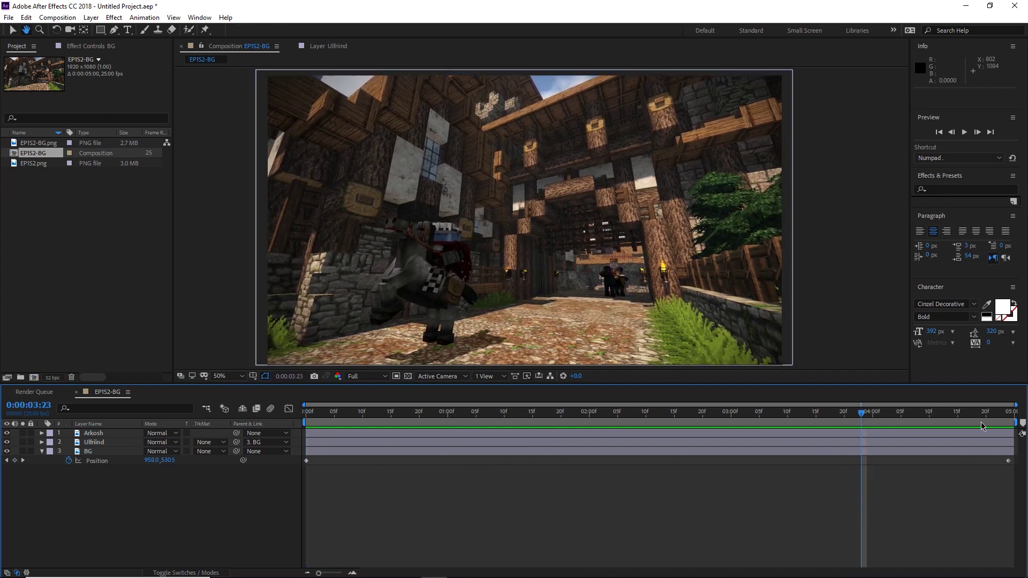
click(1009, 412)
End the Arkosh layer at 120% scale, shifted slightly up-right, and preview
click(92, 434)
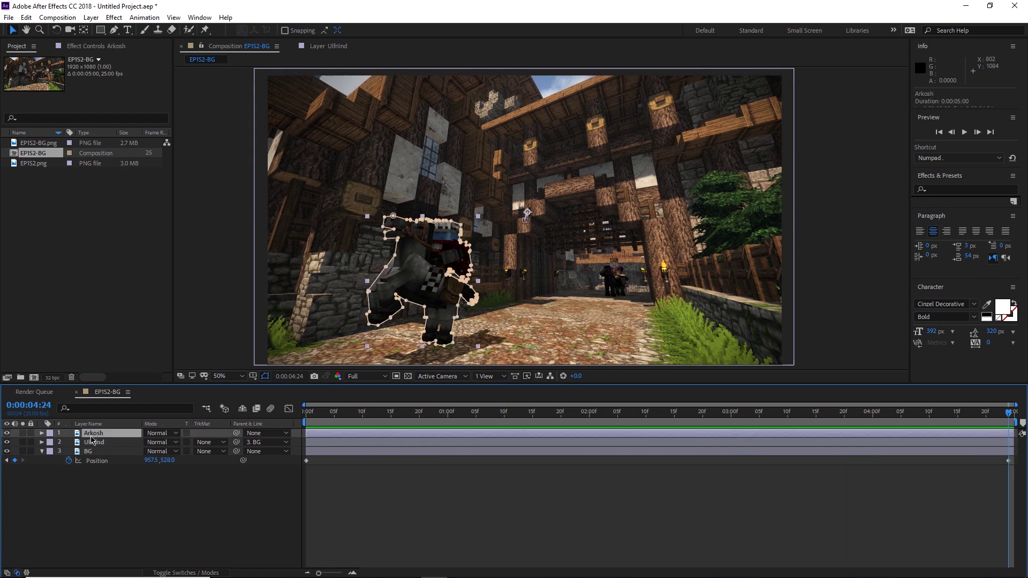
key(s)
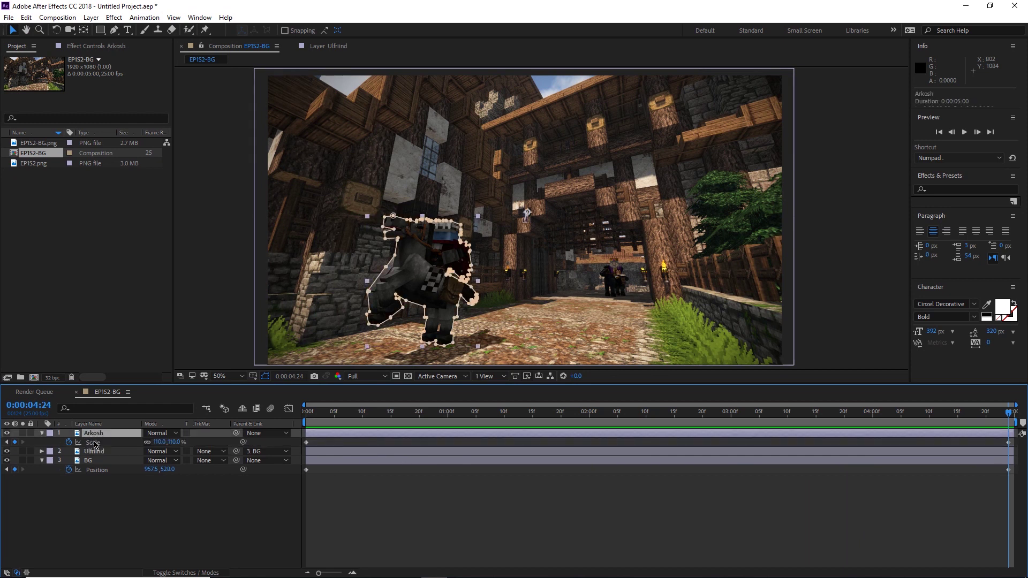
click(159, 442)
key(Return)
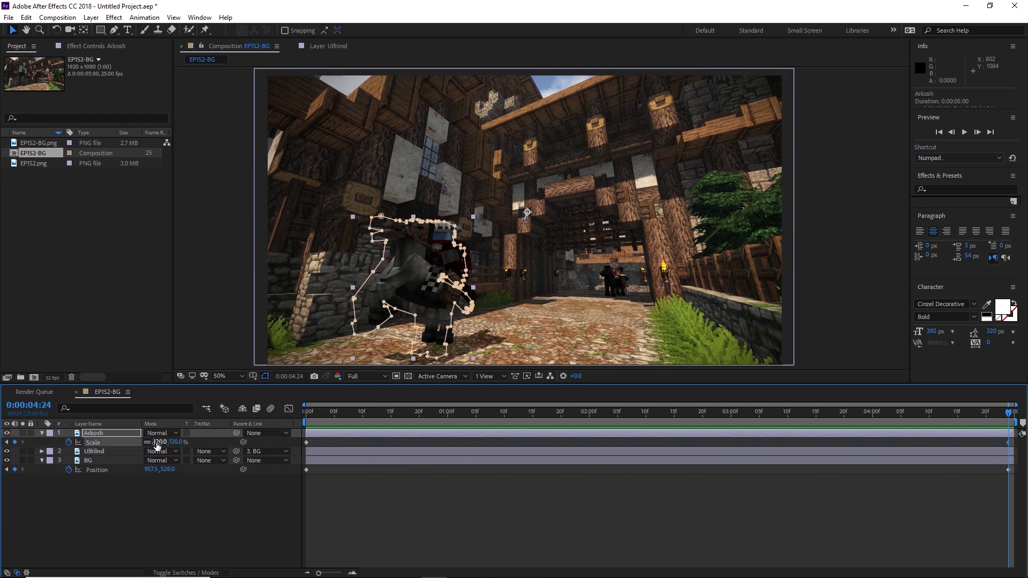
scroll(410, 352, up, 2)
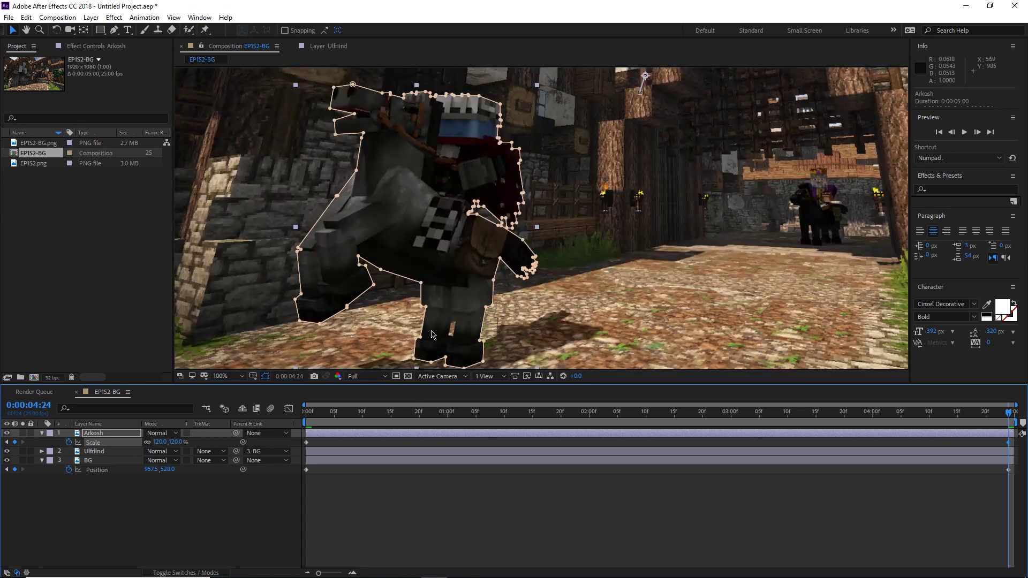
drag(411, 351, 482, 333)
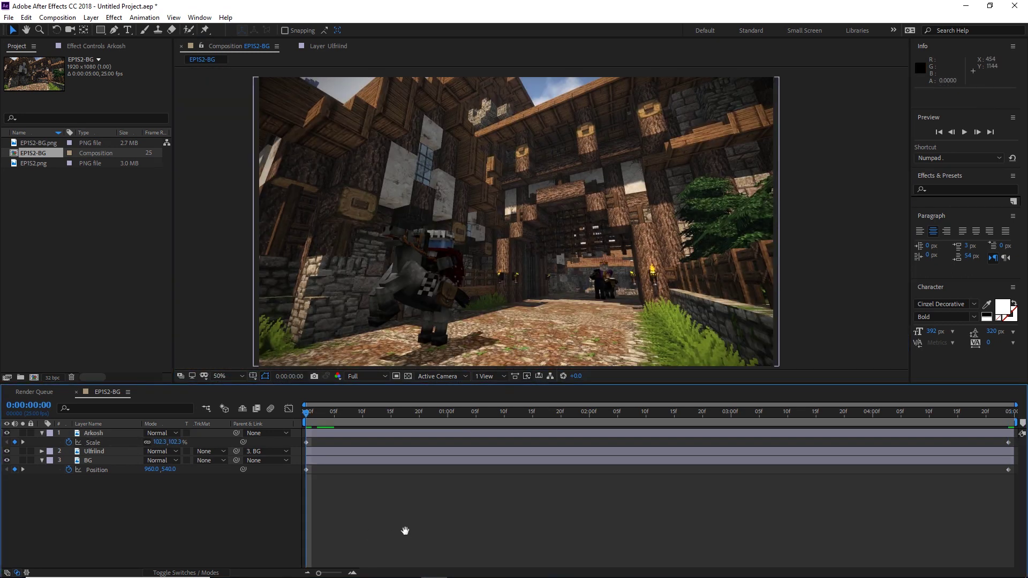
key(space)
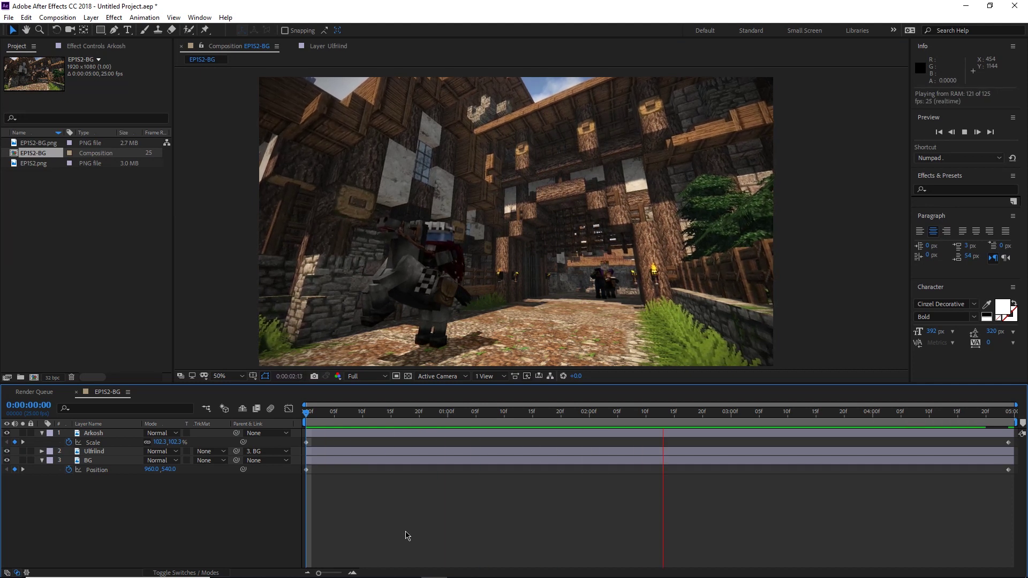
key(space)
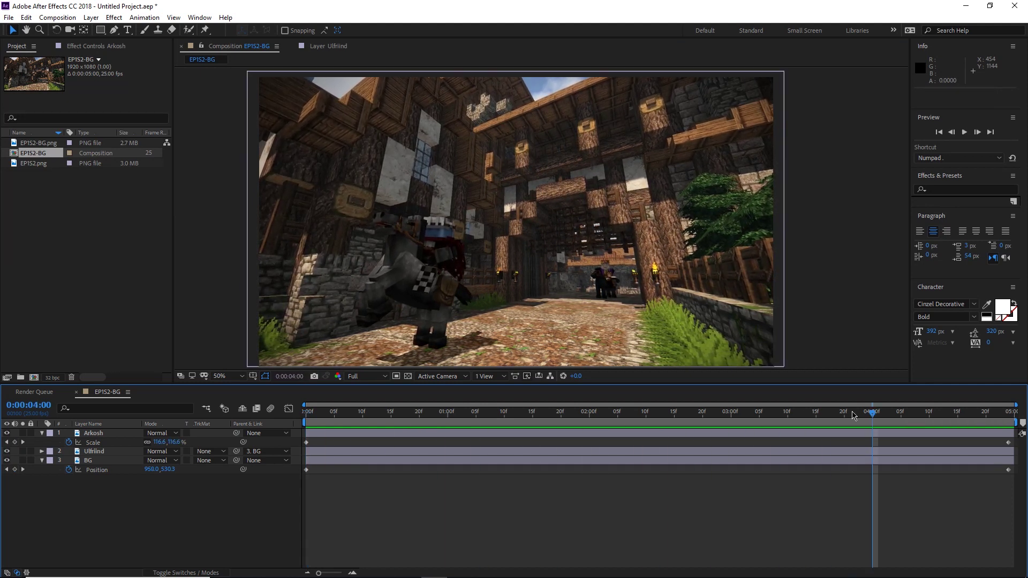
Change BG's last Scale keyframe to 115% and preview the parallax
drag(894, 413, 1013, 425)
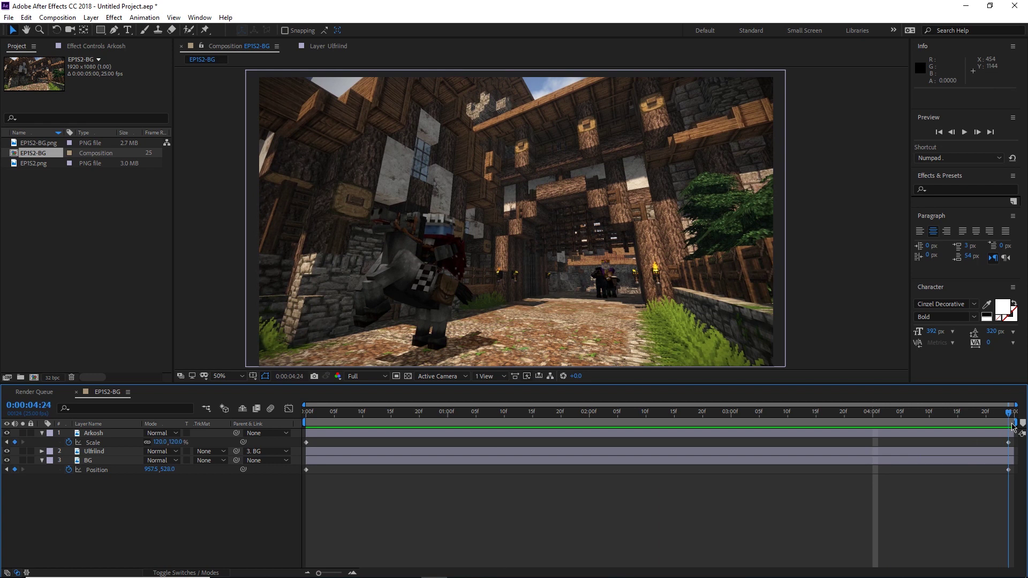
click(99, 461)
key(s)
click(158, 470)
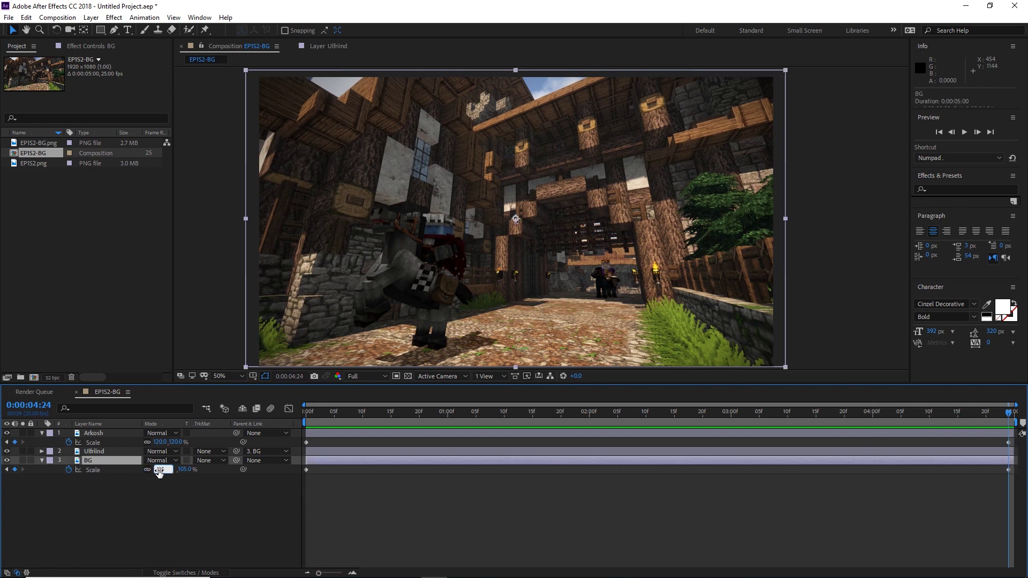
text(115)
click(525, 350)
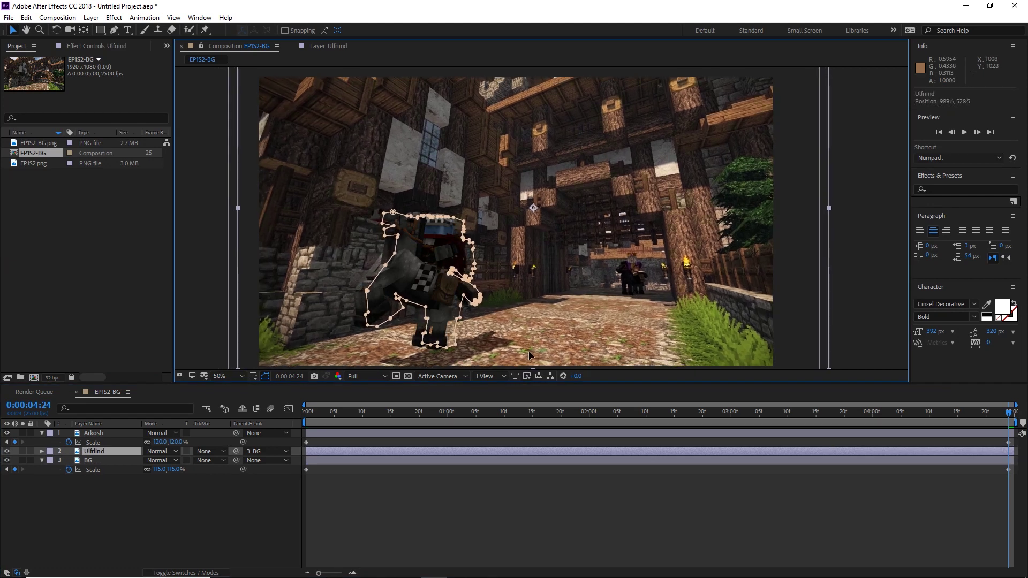
key(space)
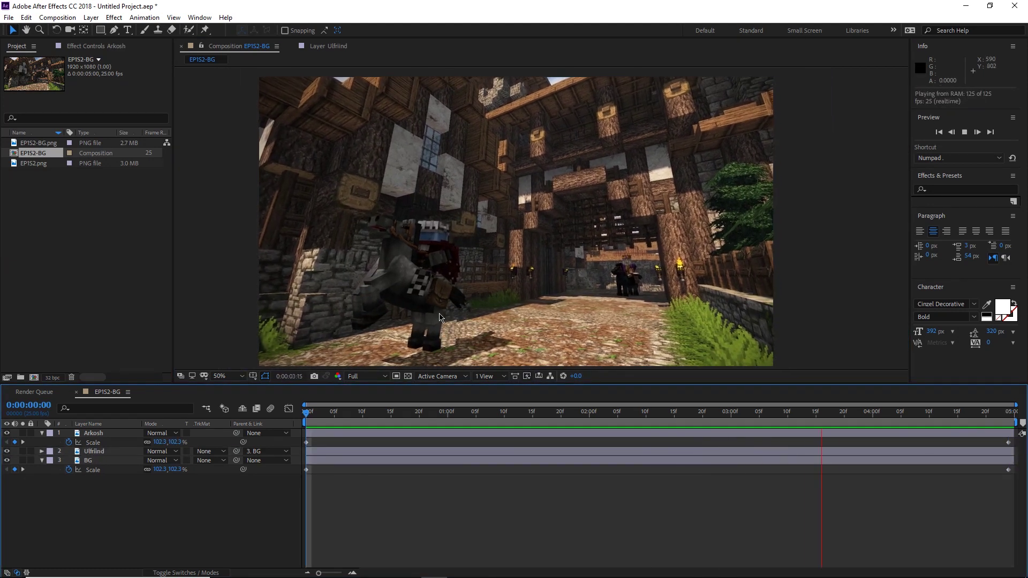
Duplicate BG as BG 2, mask the cobblestones with four points, and parent it to BG
key(space)
scroll(439, 317, up, 3)
scroll(396, 308, down, 1)
key(ctrl+d)
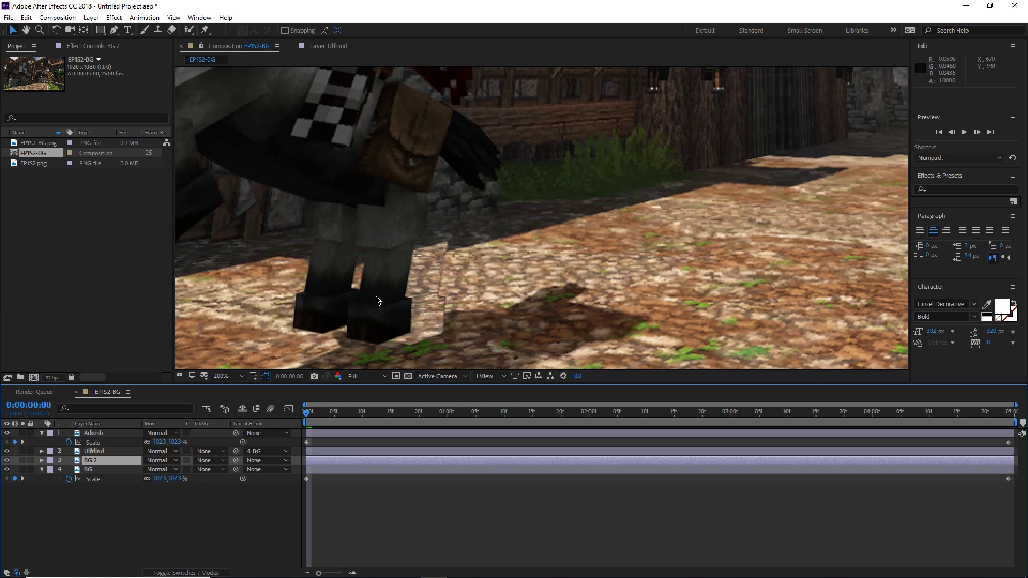
drag(376, 301, 492, 215)
key(g)
click(476, 287)
click(573, 287)
click(580, 152)
click(505, 156)
click(476, 288)
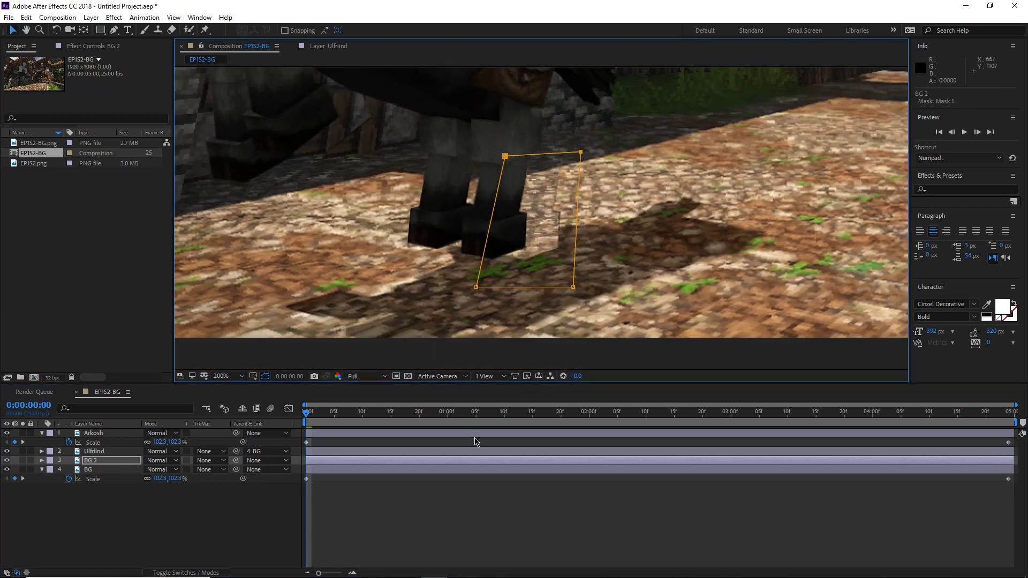
key(ctrl+t)
drag(236, 461, 91, 470)
click(323, 421)
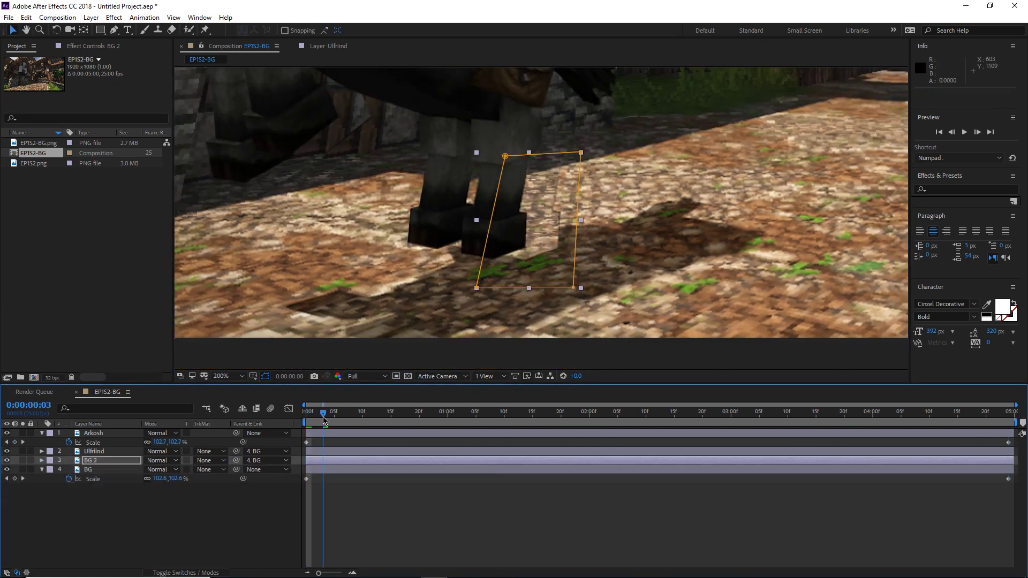
drag(323, 421, 305, 421)
Draw a second four-point mask, duplicate as BG 3, and reshape its mask over the shadow
key(g)
click(560, 228)
click(589, 234)
click(507, 288)
click(476, 257)
click(560, 228)
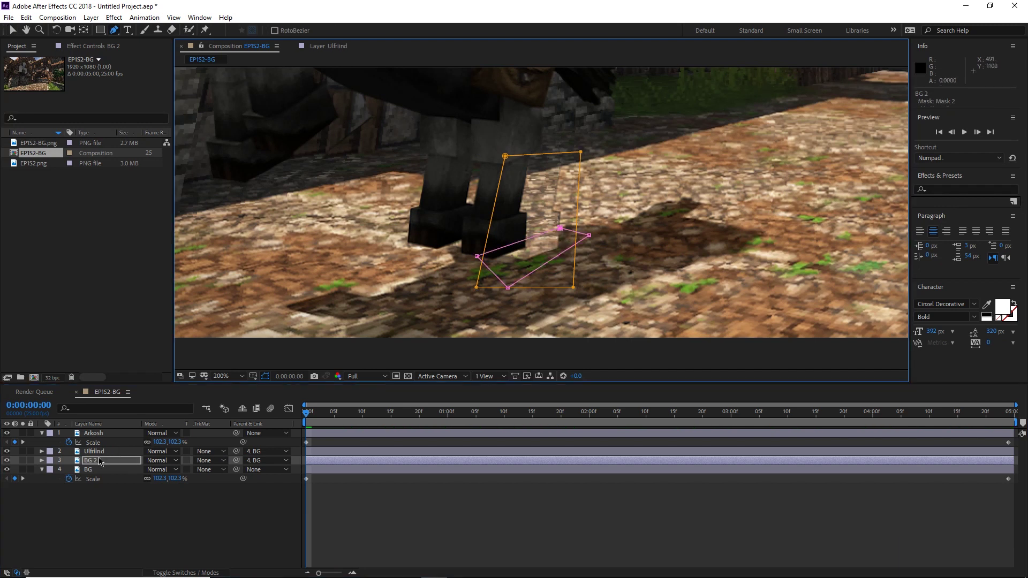
key(ctrl+d)
key(v)
mouse_move(559, 228)
mouse_down()
mouse_move(576, 257)
mouse_move(561, 229)
mouse_up()
Apply Brightness & Contrast to BG 3 to darken it (Brightness -150) and preview
key(ctrl+space)
text(bri)
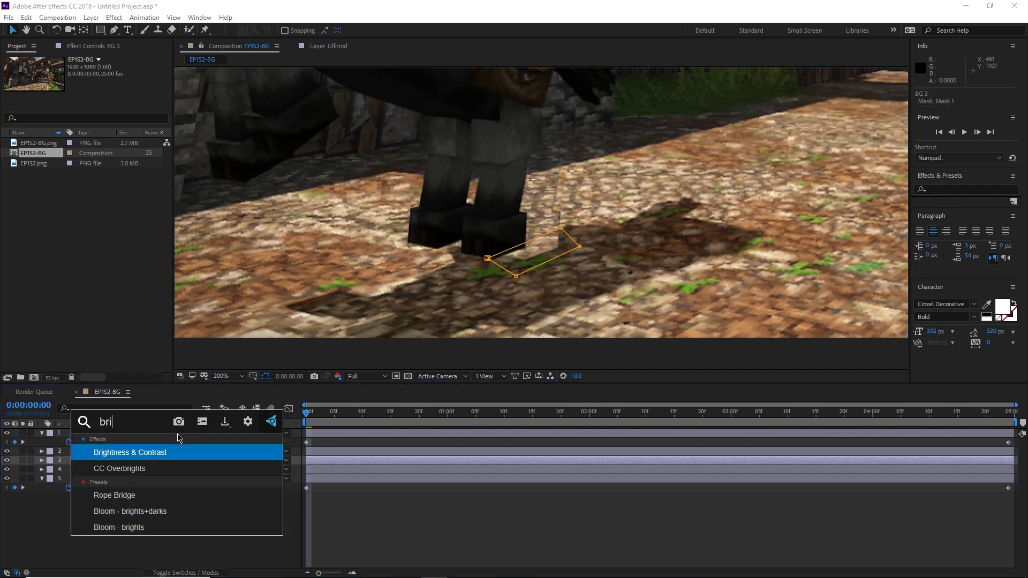
key(Return)
scroll(468, 263, down, 4)
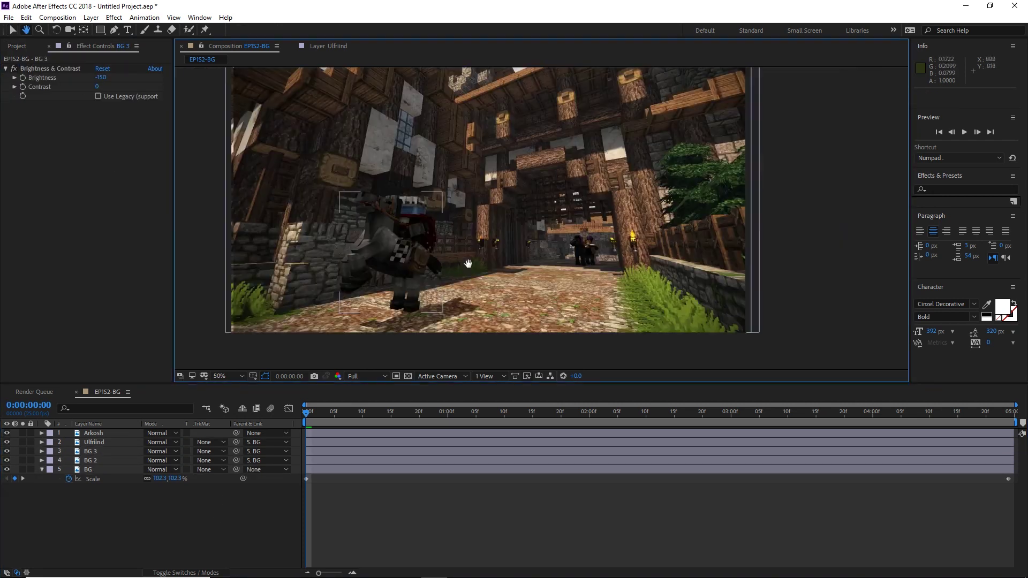
drag(468, 264, 488, 297)
key(space)
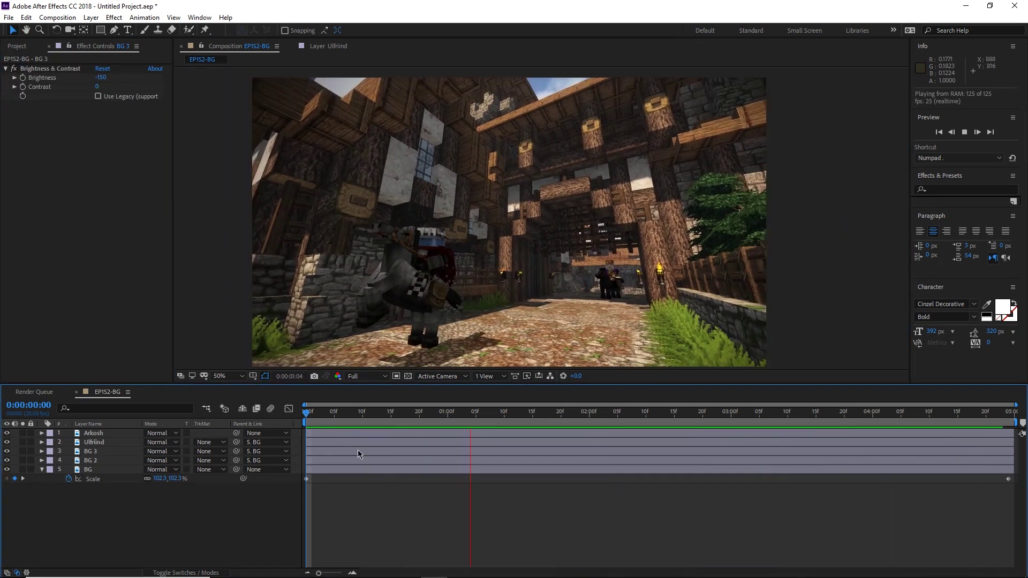
key(space)
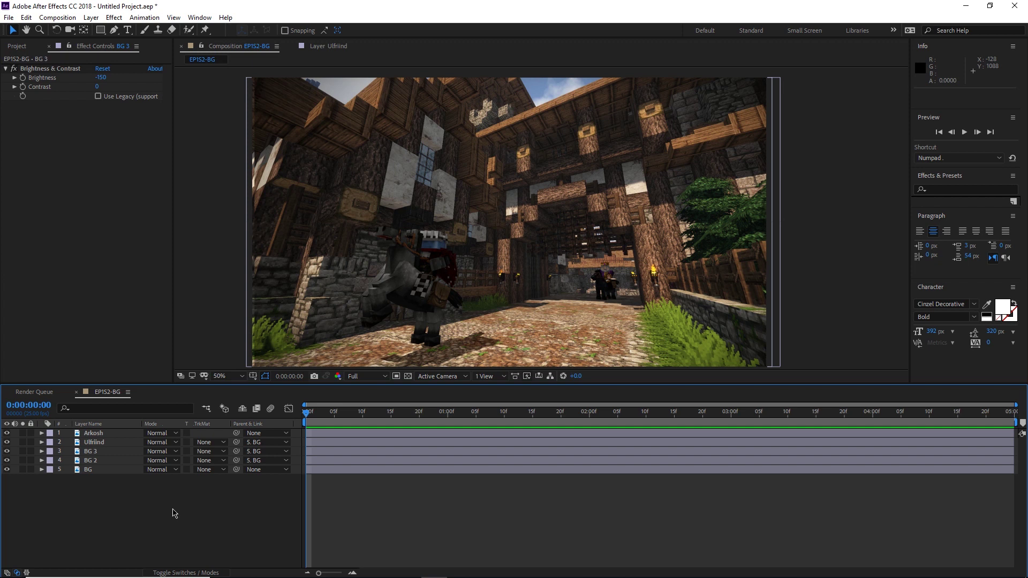
Add a new adjustment layer named DOF Blur
key(ctrl+alt+y)
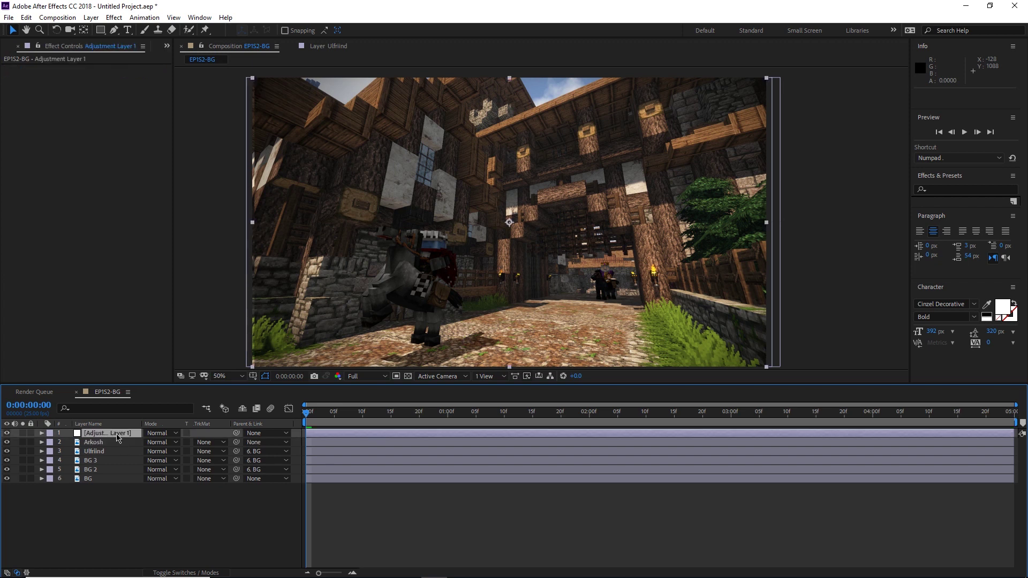
key(Return)
text(DOF Blur)
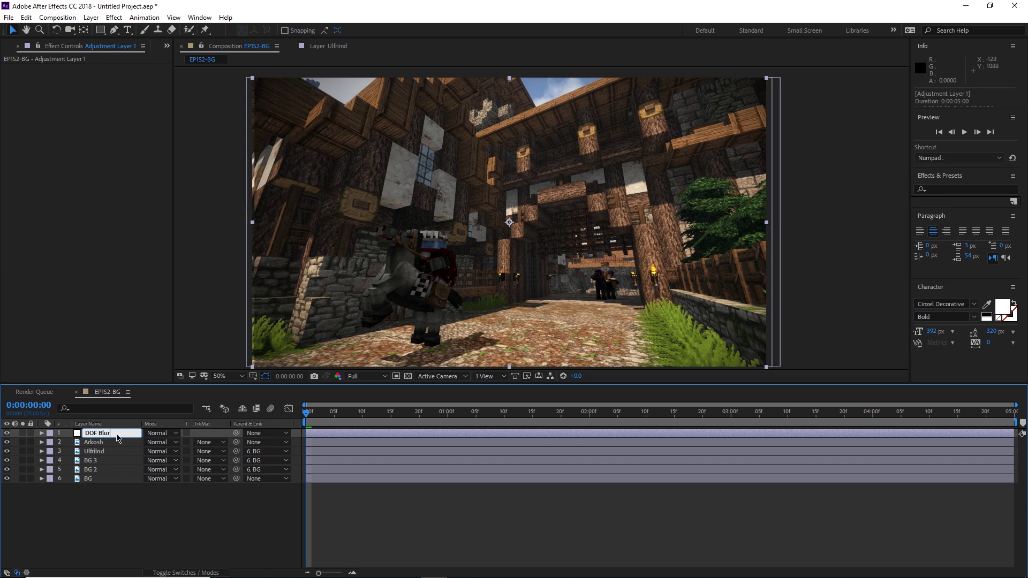
key(Return)
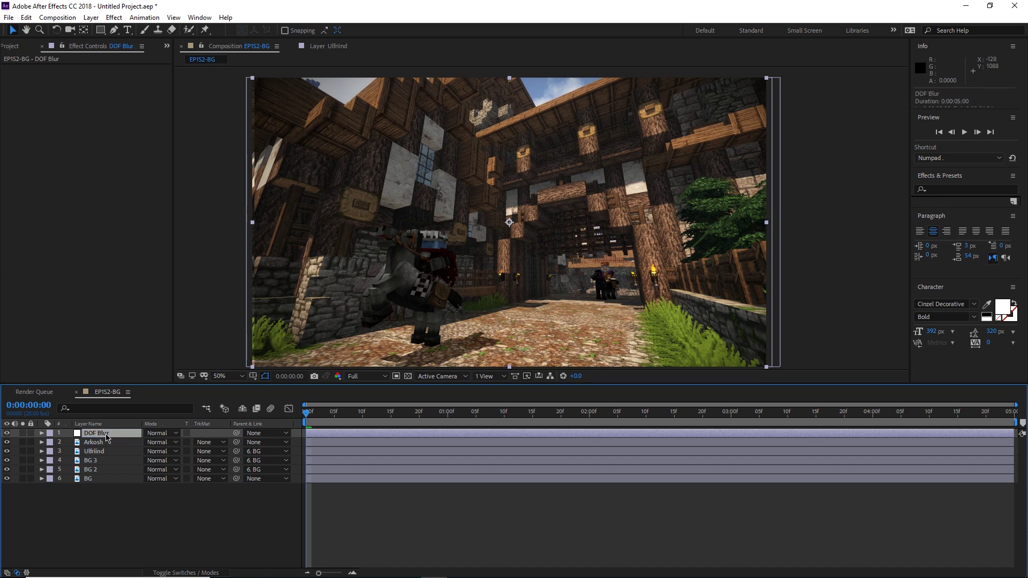
Apply Gaussian Blur to the DOF Blur layer via the quick effect search
key(ctrl+space)
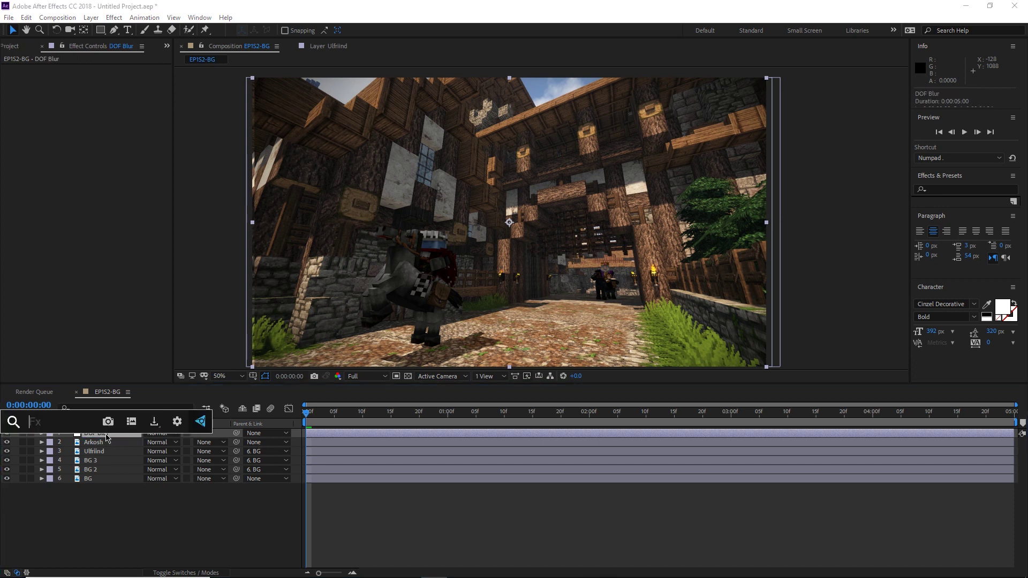
text(gauss)
key(Return)
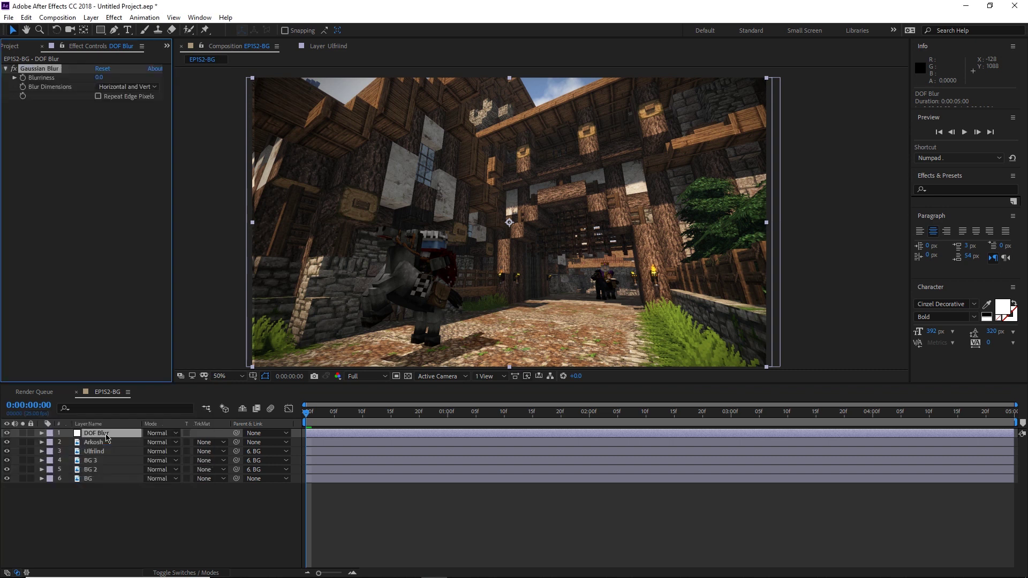
click(958, 190)
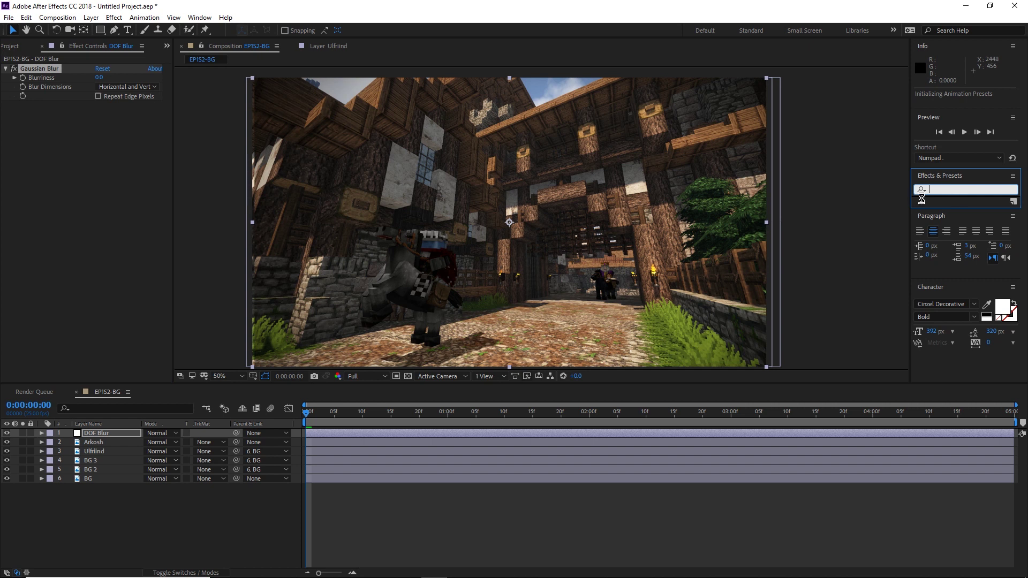
click(199, 17)
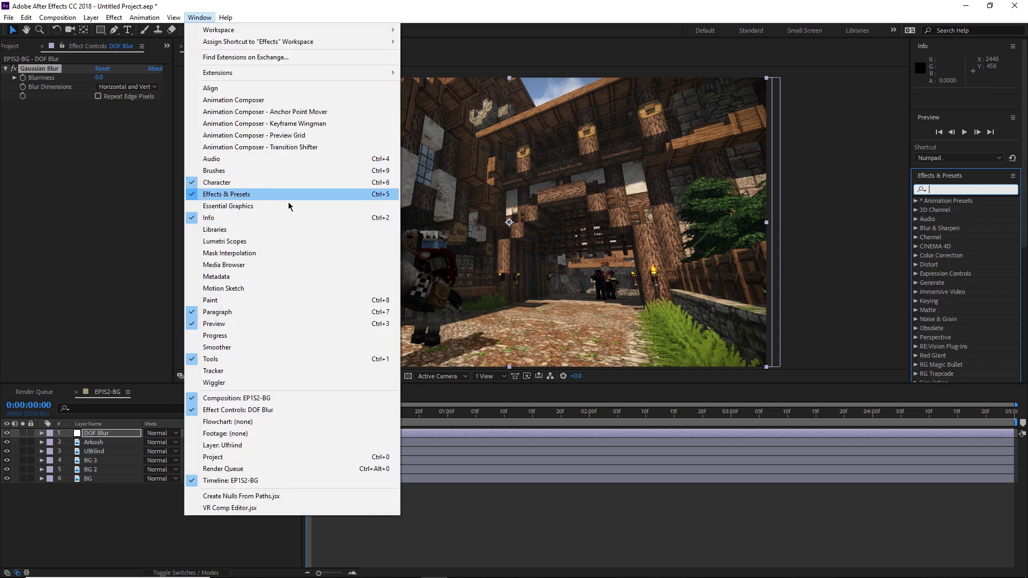
click(230, 554)
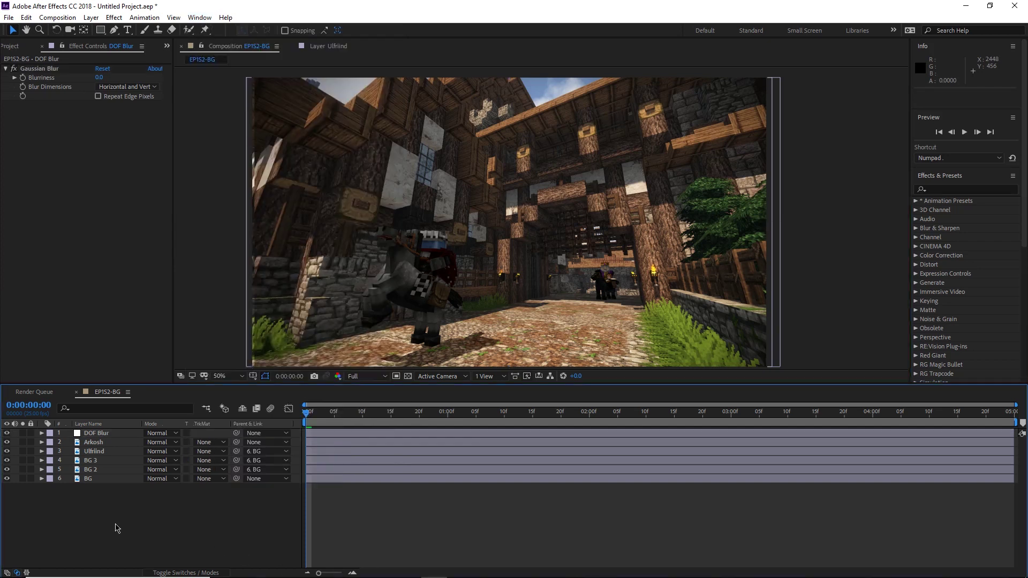
click(94, 434)
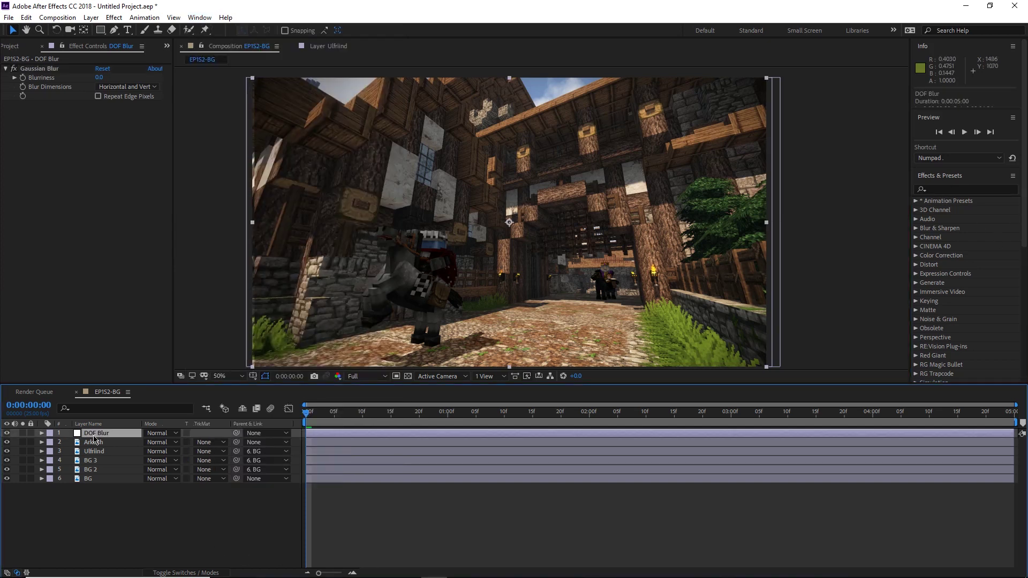
key(ctrl+space)
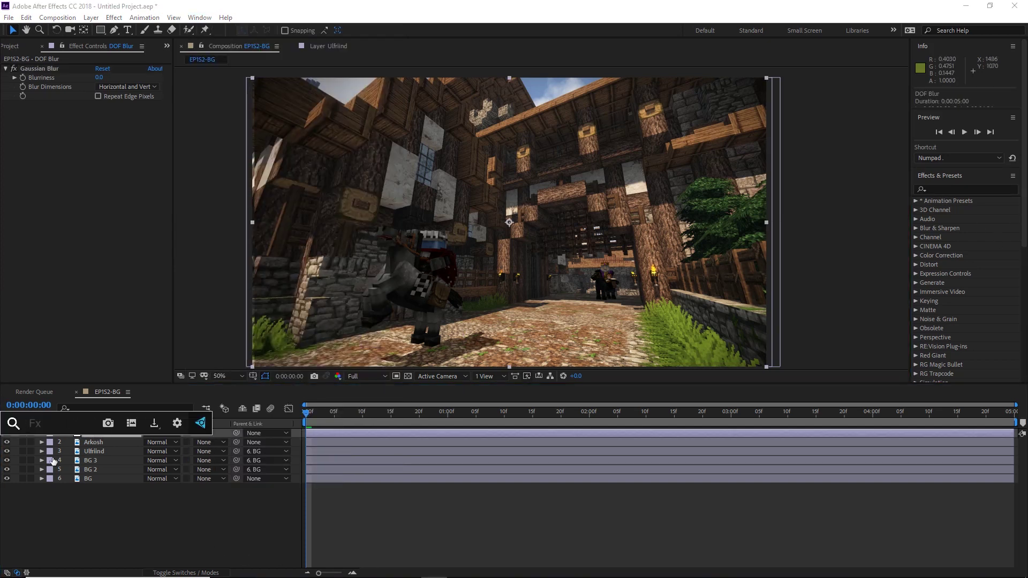
key(Escape)
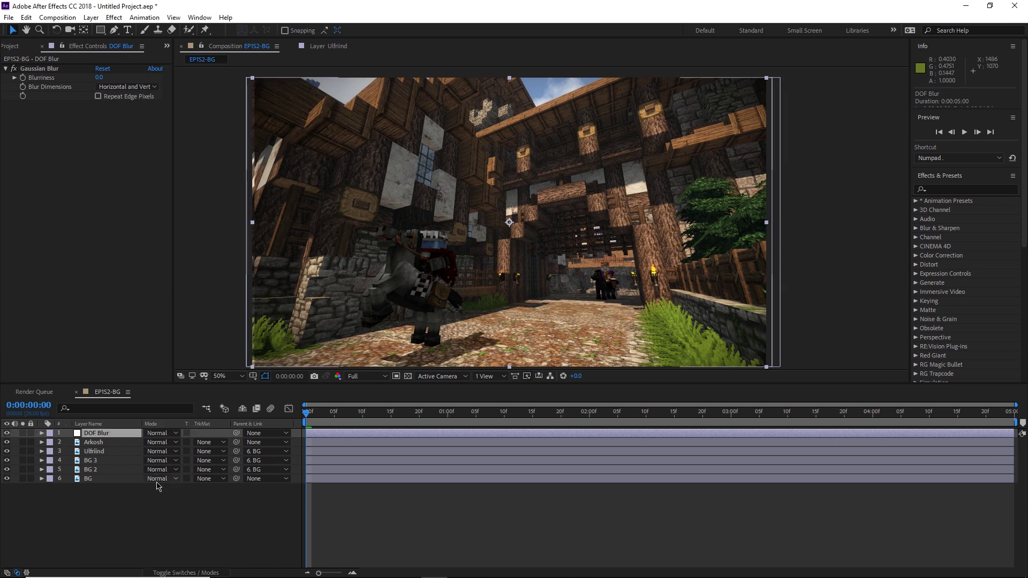
Move DOF Blur below Arkosh, raise Blurriness to about 5, and enable Repeat Edge Pixels
drag(90, 436, 95, 441)
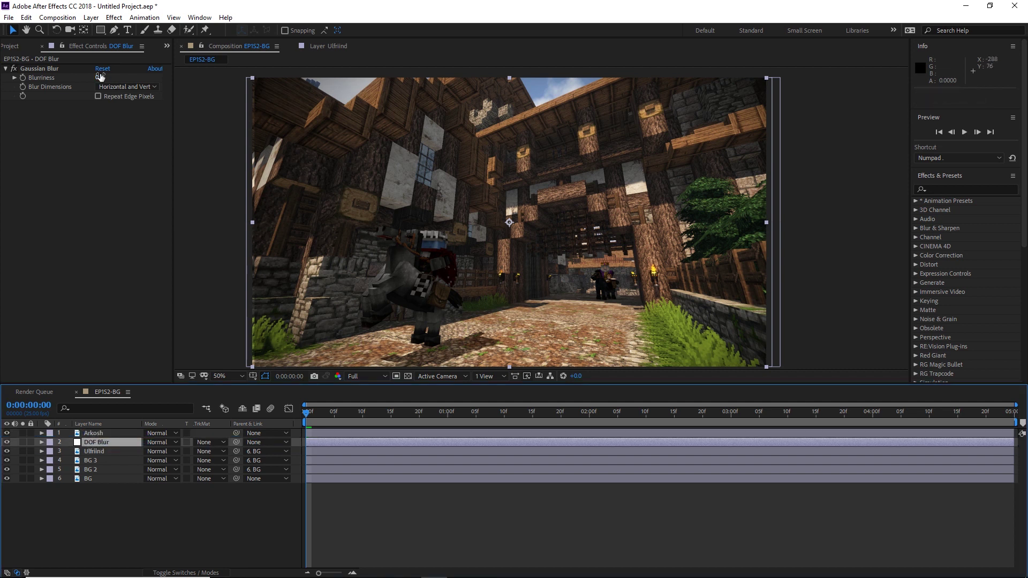
drag(104, 73, 127, 74)
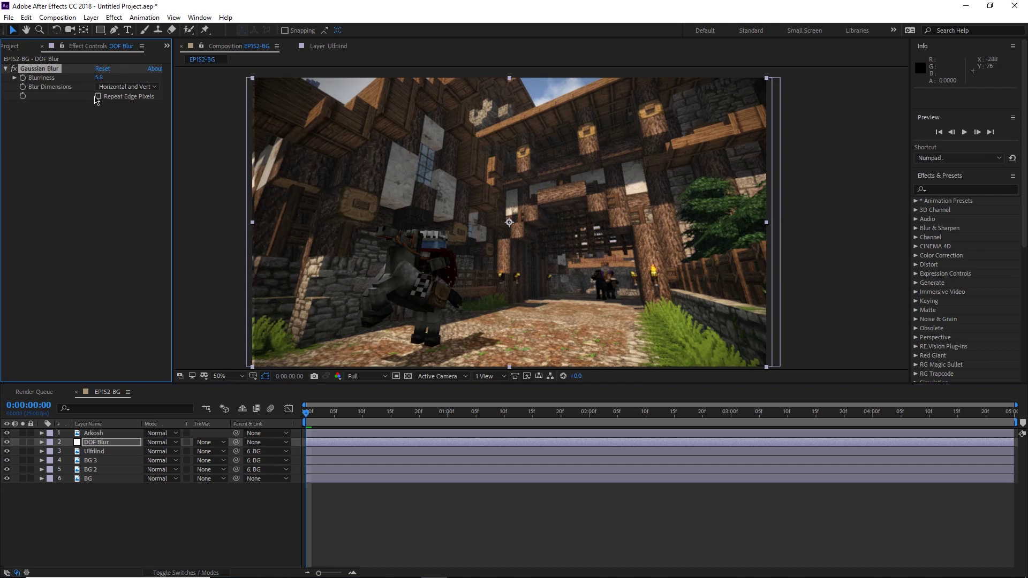
click(97, 97)
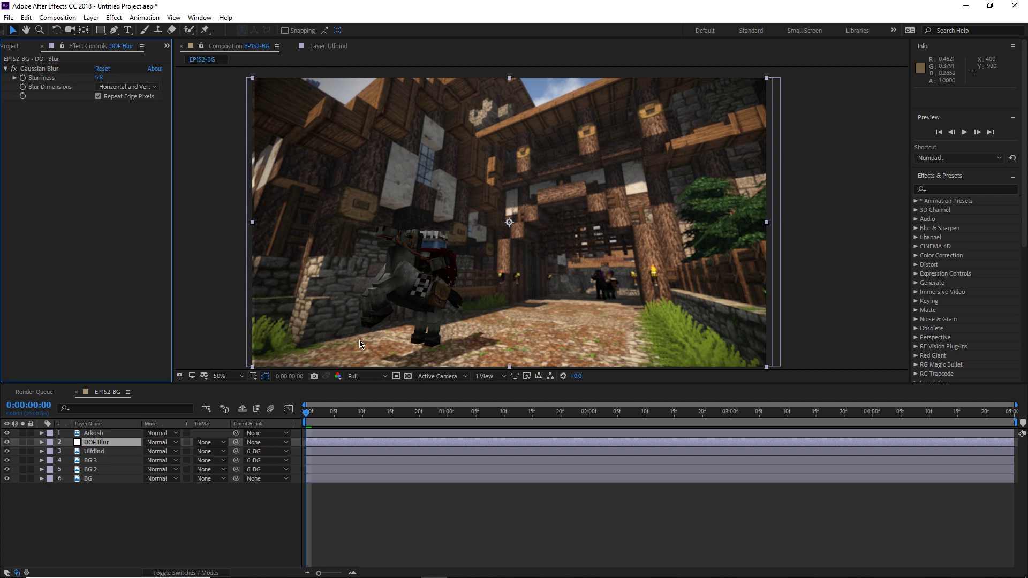
key(g)
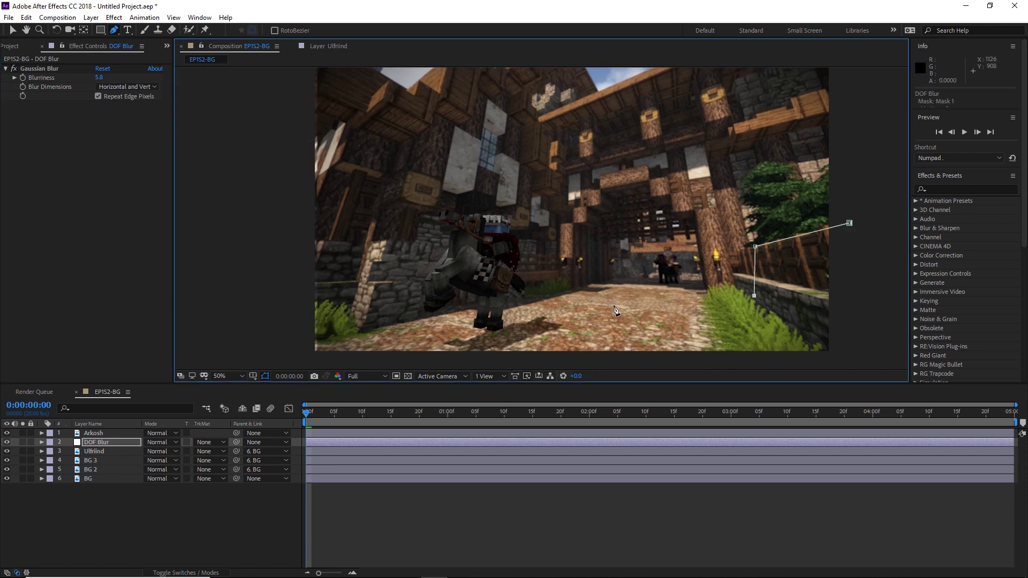
Draw a Pen mask on DOF Blur around the character and foreground
click(542, 294)
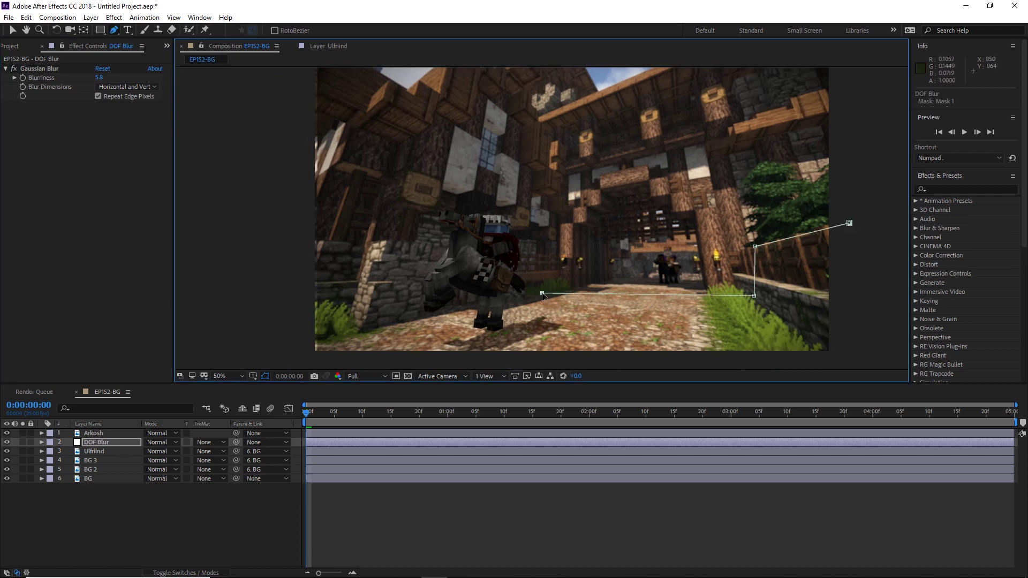
drag(542, 293, 522, 297)
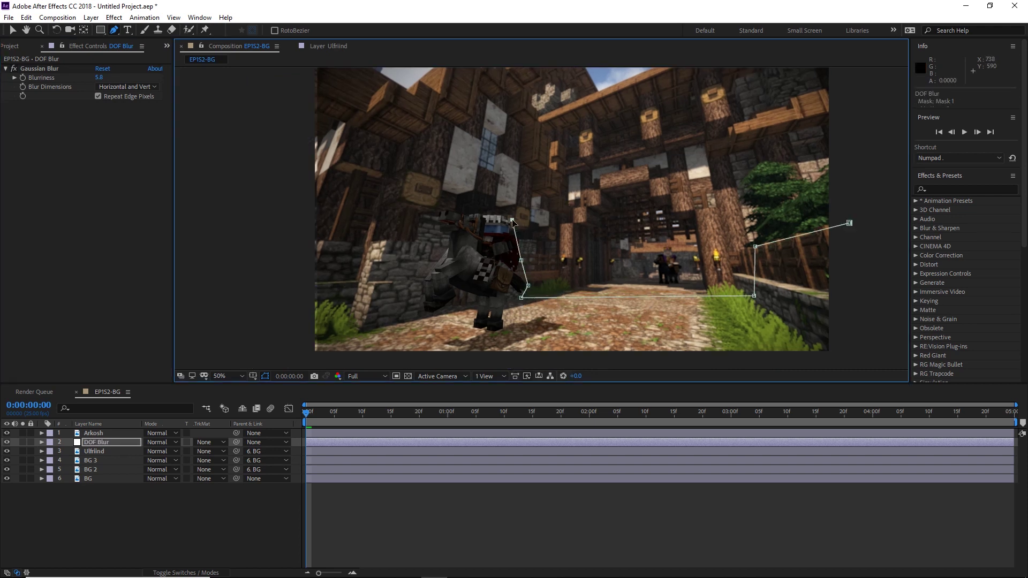
click(424, 238)
click(343, 239)
click(294, 236)
click(304, 360)
click(852, 360)
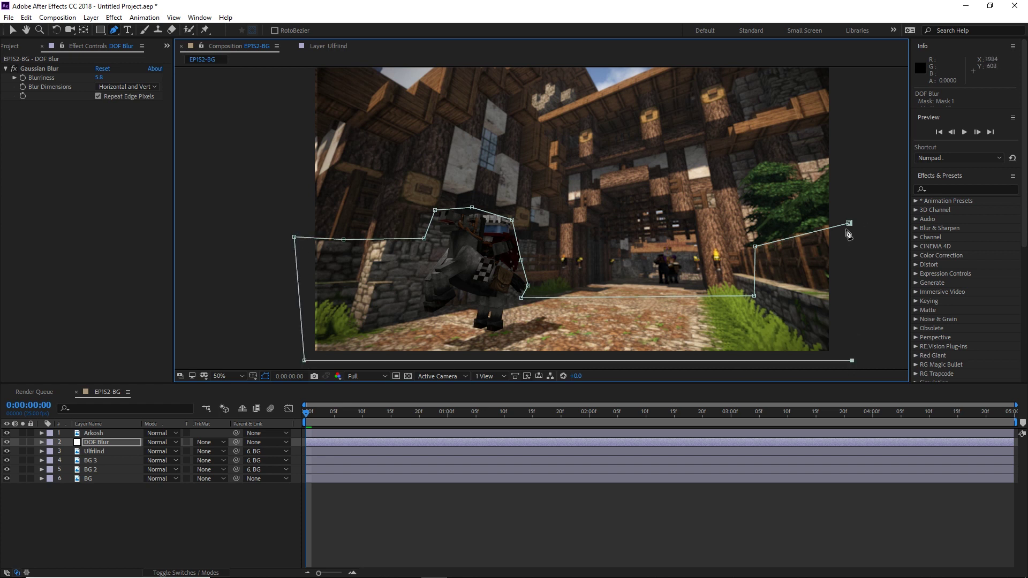
click(849, 222)
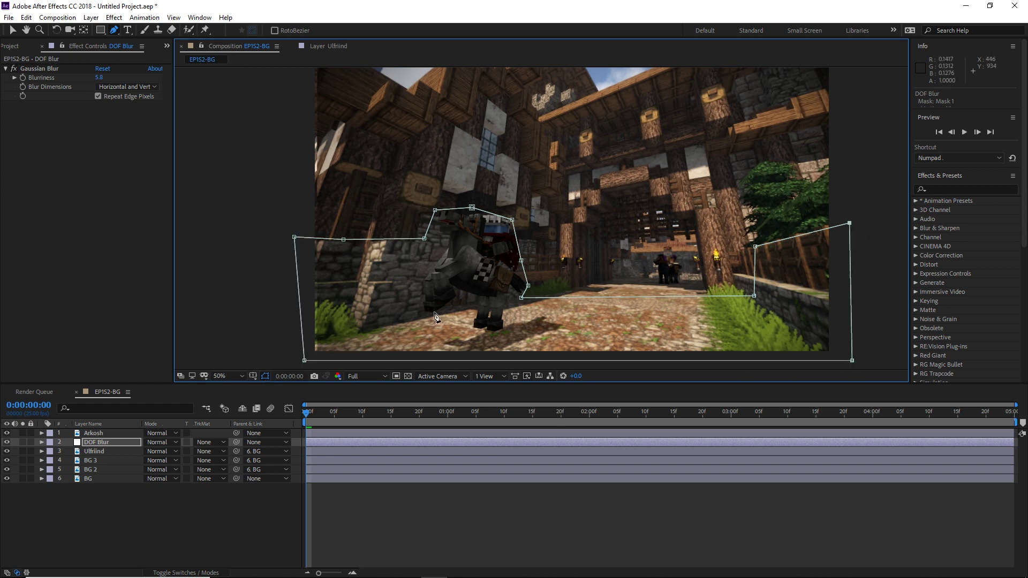
Set Mask 1 to Subtract with 40-pixel feather, parent DOF Blur to BG, and preview
key(m)
click(160, 451)
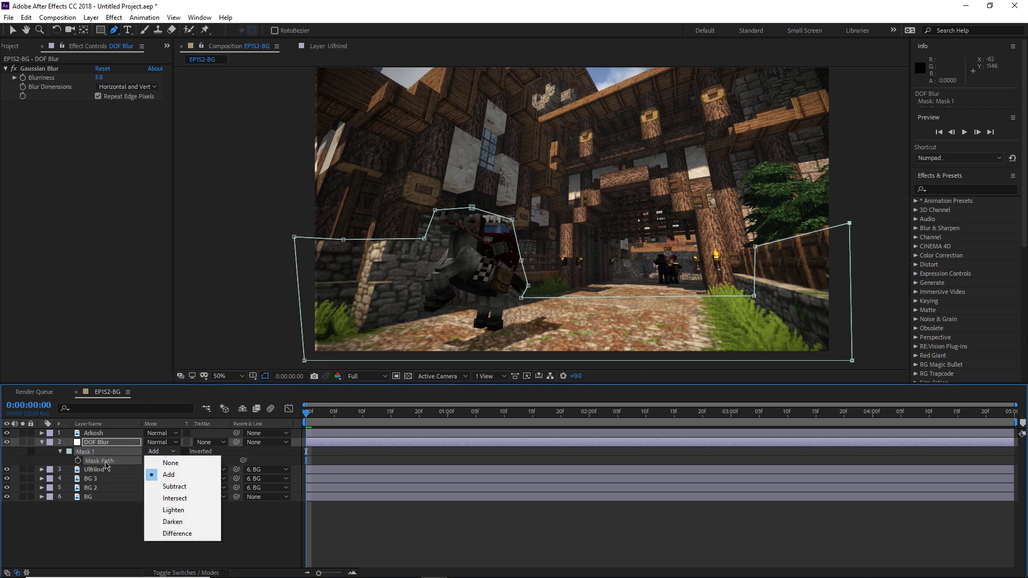
click(171, 486)
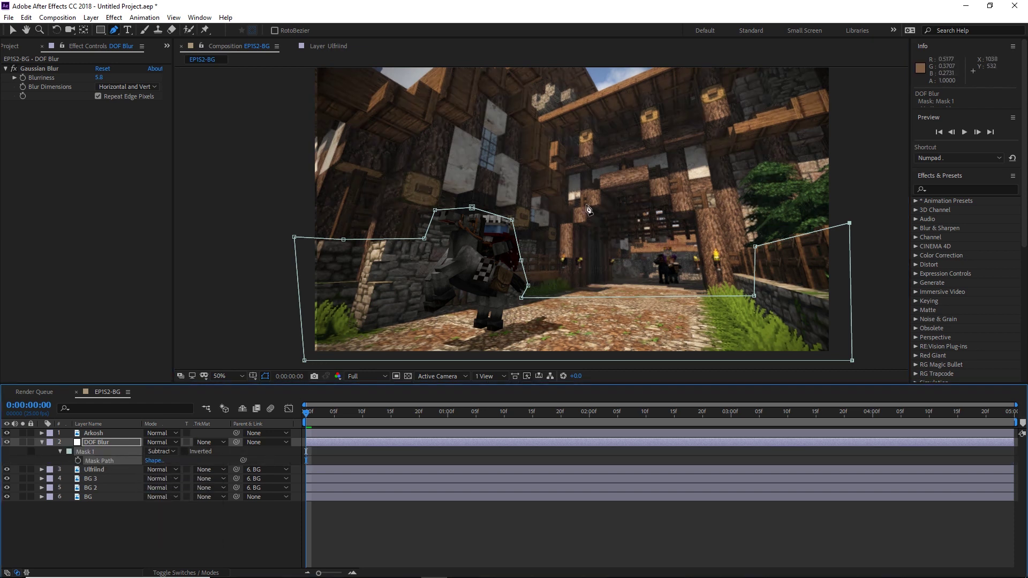
click(390, 539)
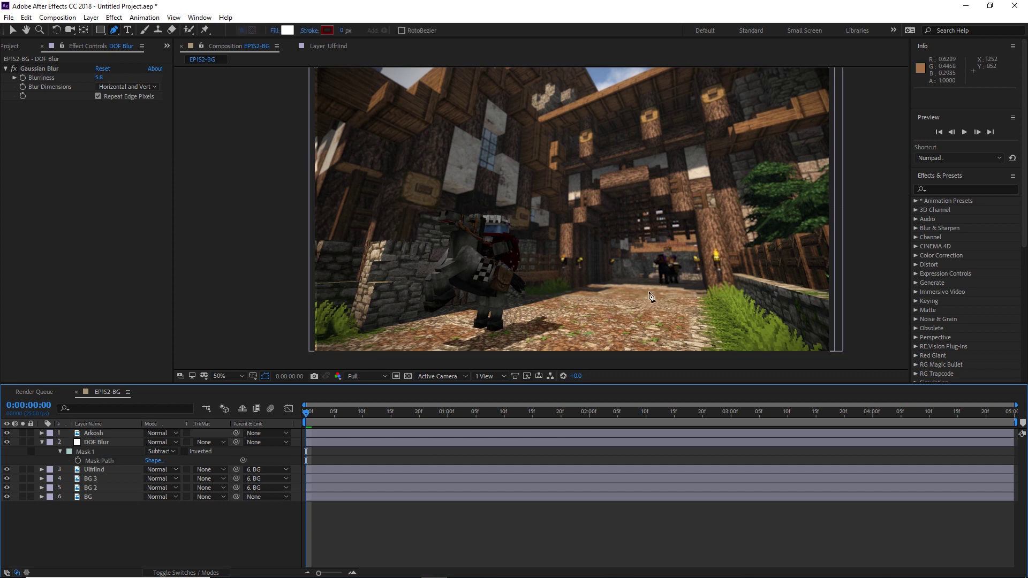
click(103, 451)
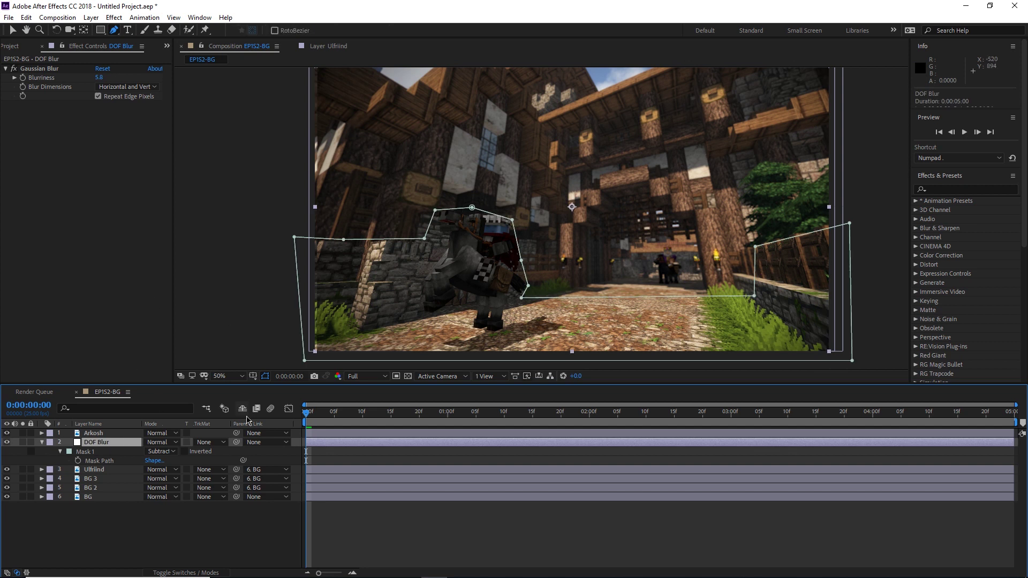
key(f)
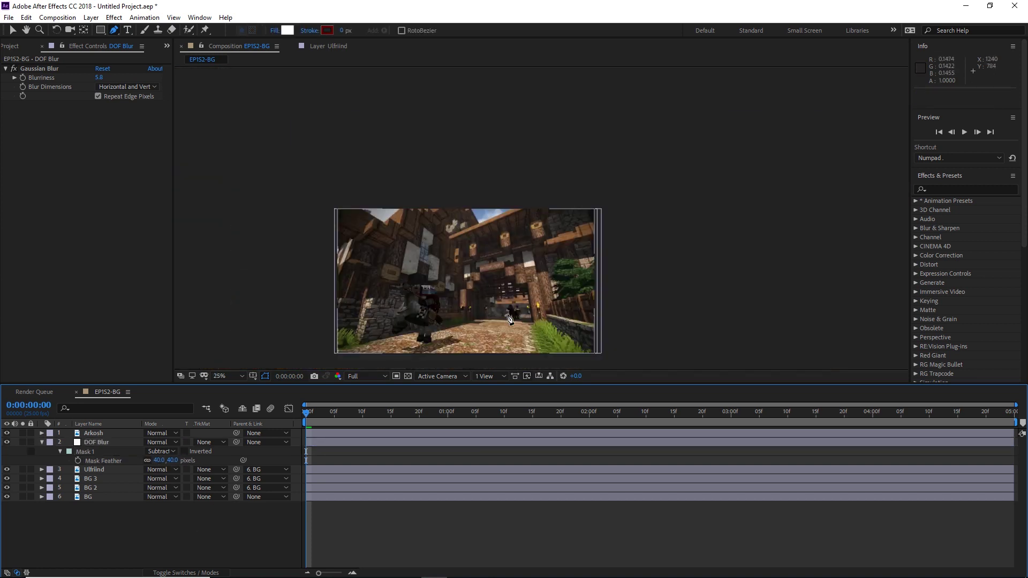
key(v)
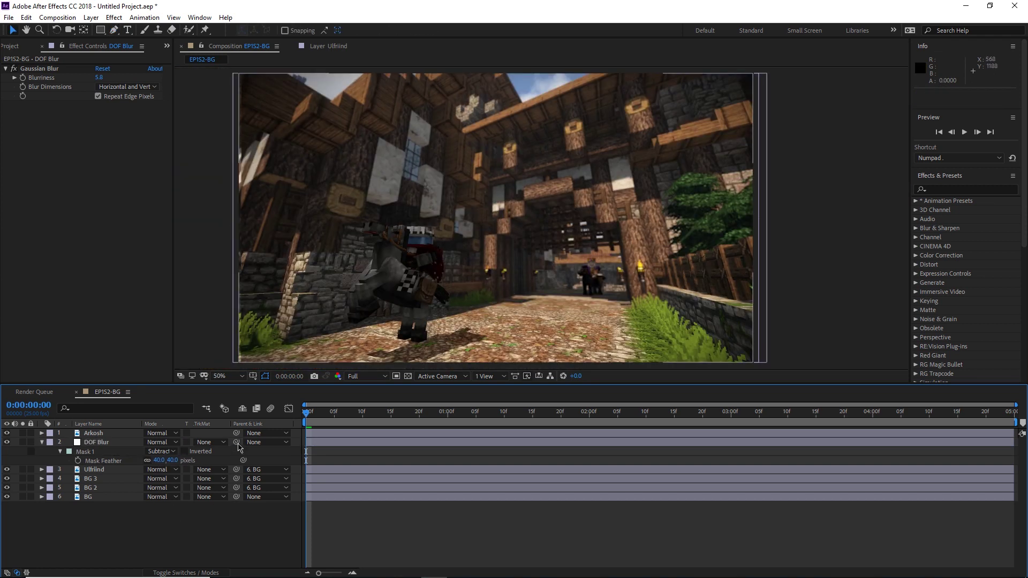
drag(238, 447, 88, 496)
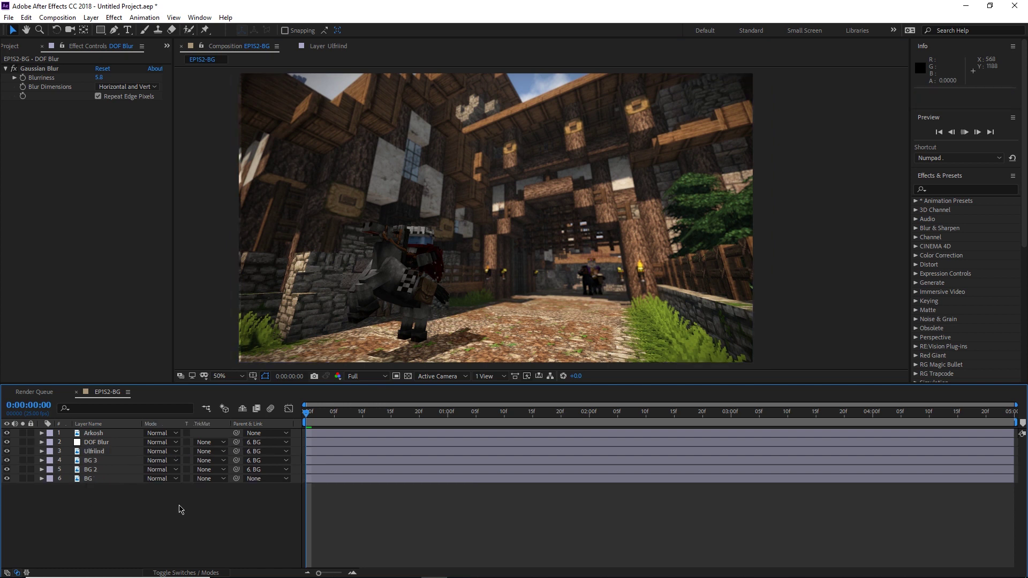
key(space)
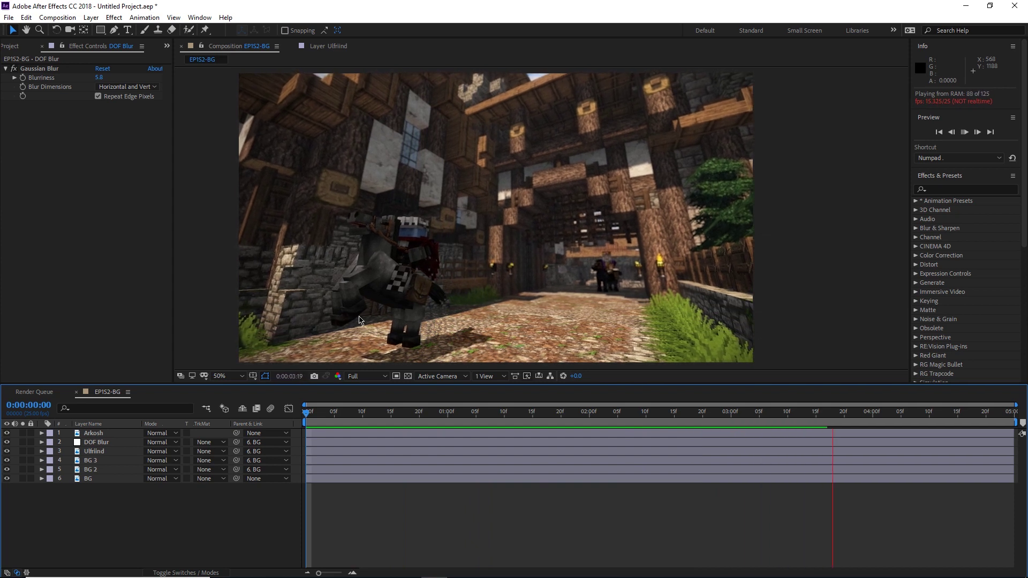
key(space)
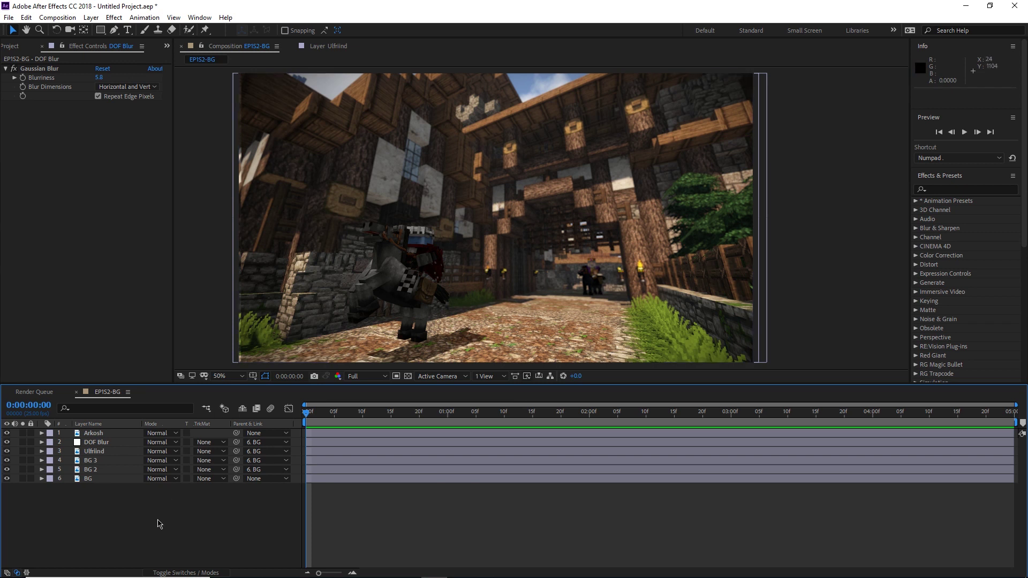
Add a null layer renamed Camera Move, then select layers 2 through 7
key(ctrl+alt+shift+y)
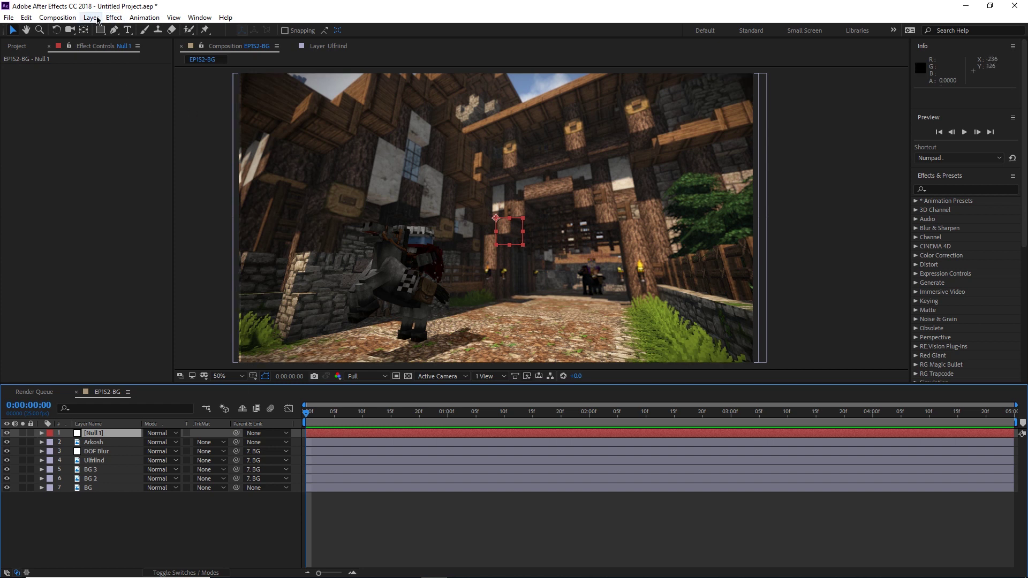
click(97, 19)
mouse_move(214, 30)
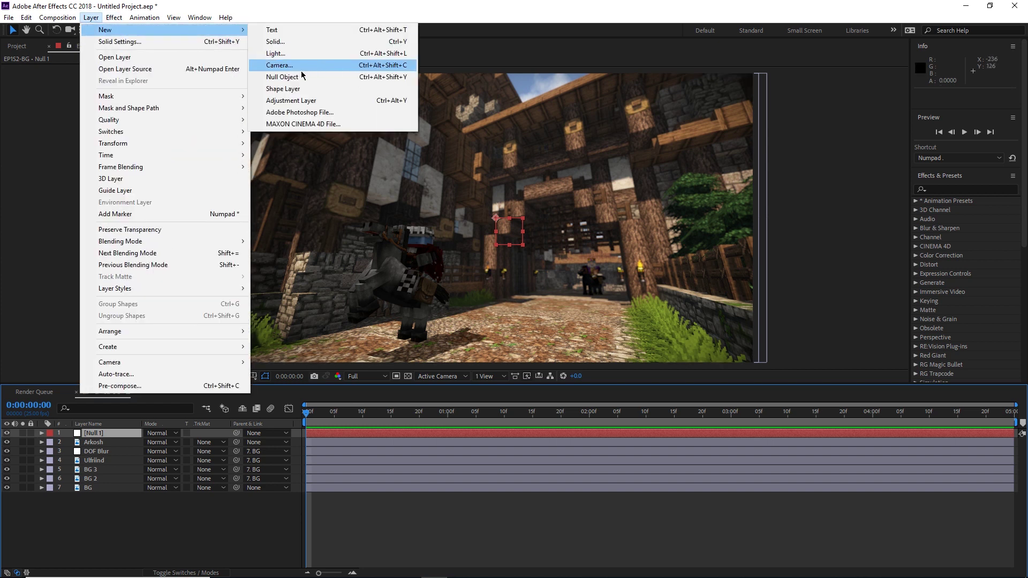
click(99, 435)
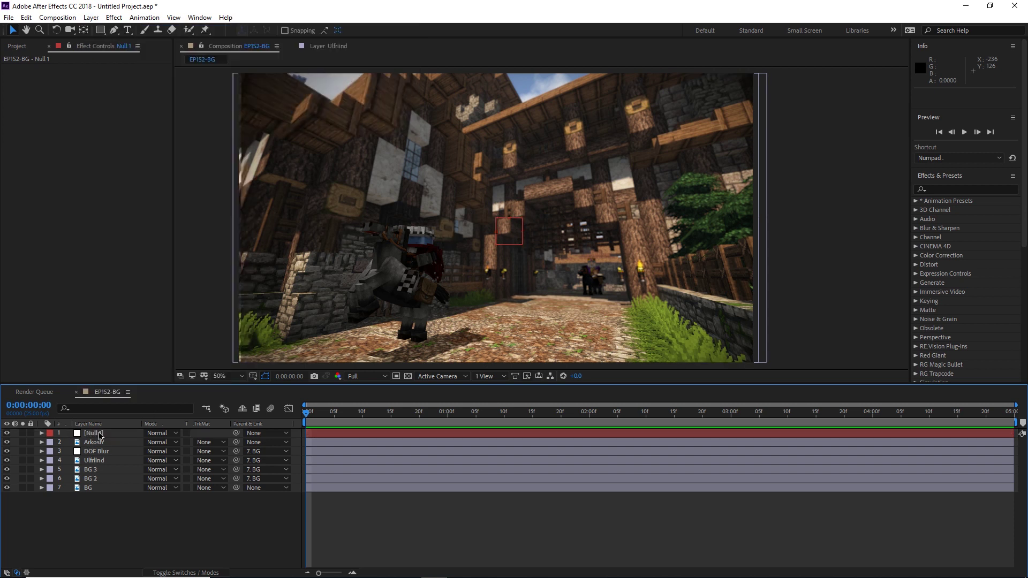
click(99, 435)
key(Return)
text(Camera)
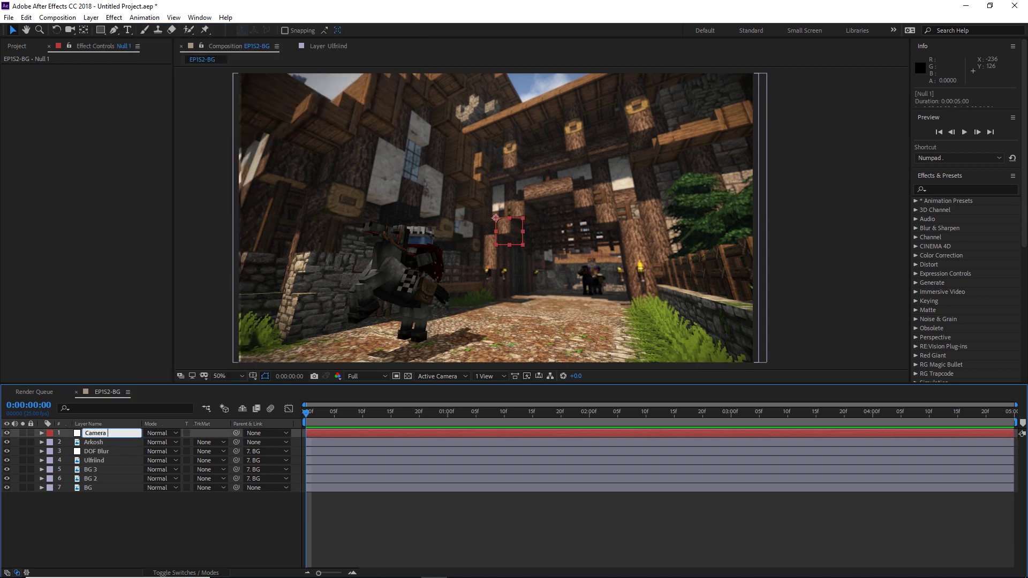
text( Move)
key(Return)
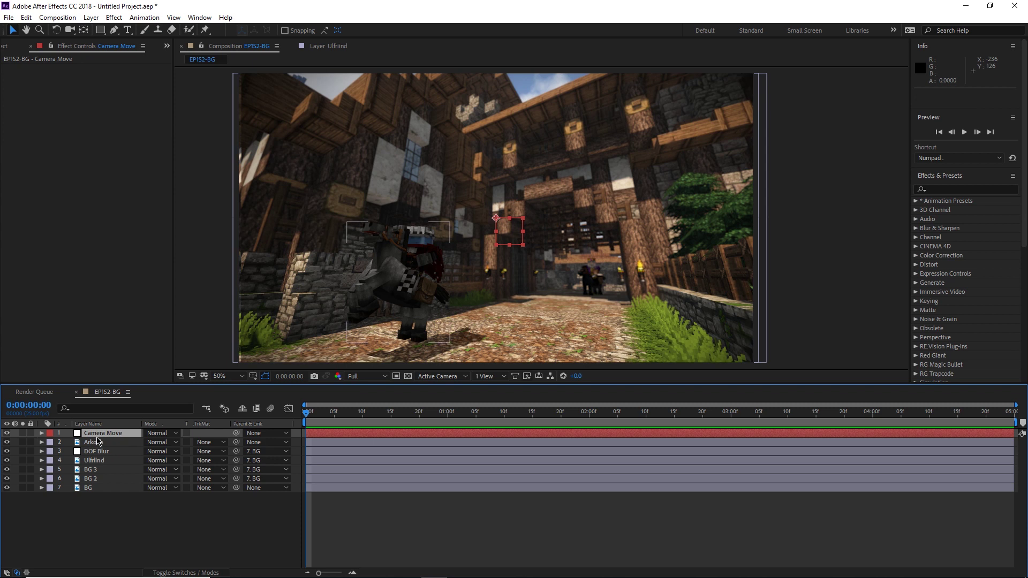
drag(243, 529, 75, 444)
Pre-compose the selected layers into a comp named Move and check its contents
right_click(91, 443)
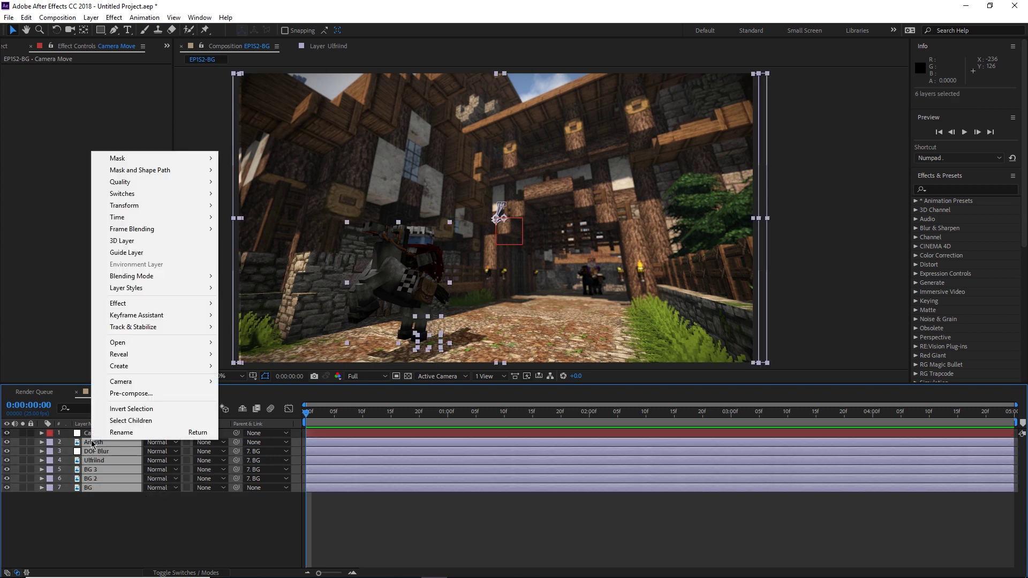
click(135, 395)
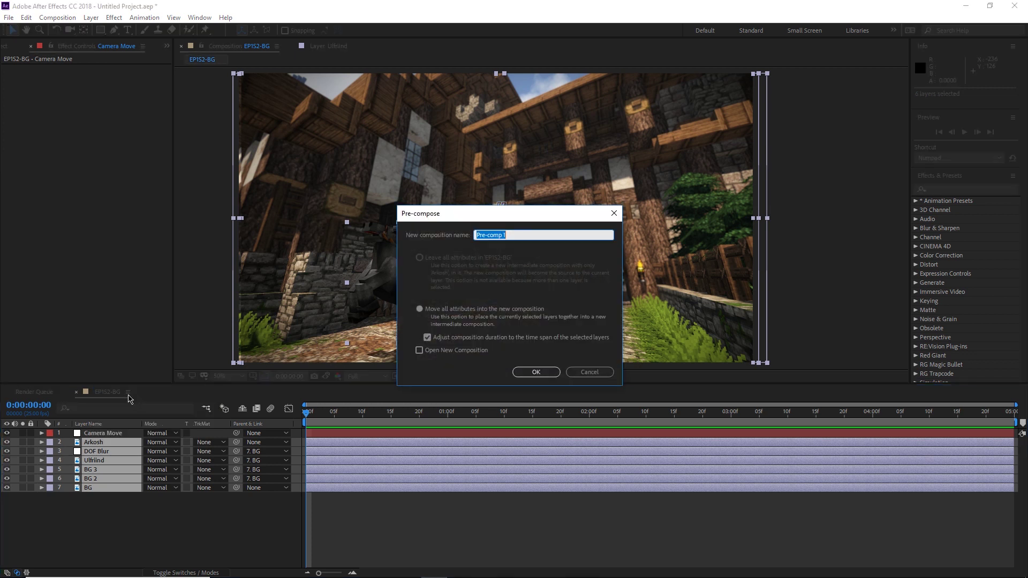
text(Move)
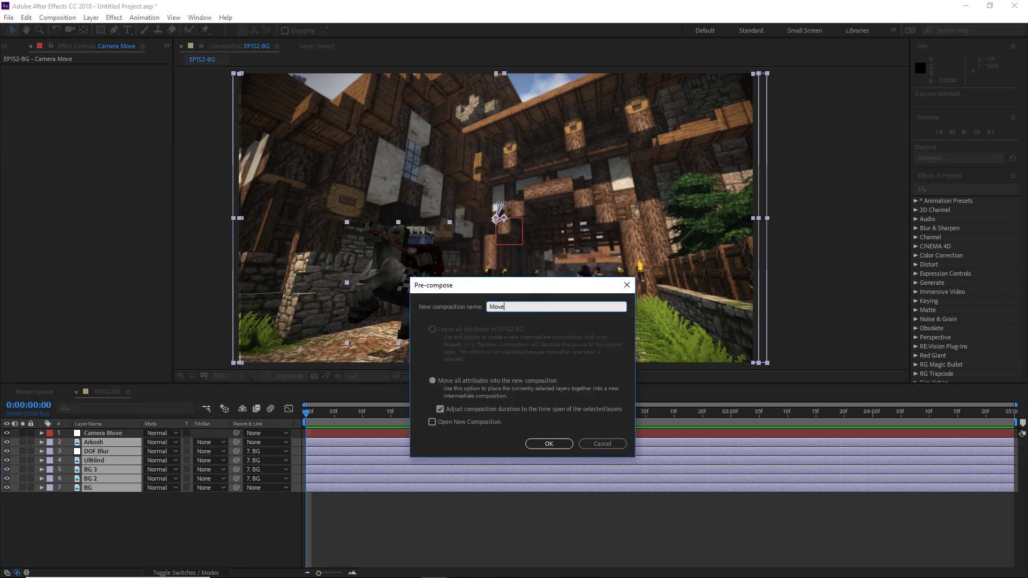
key(Return)
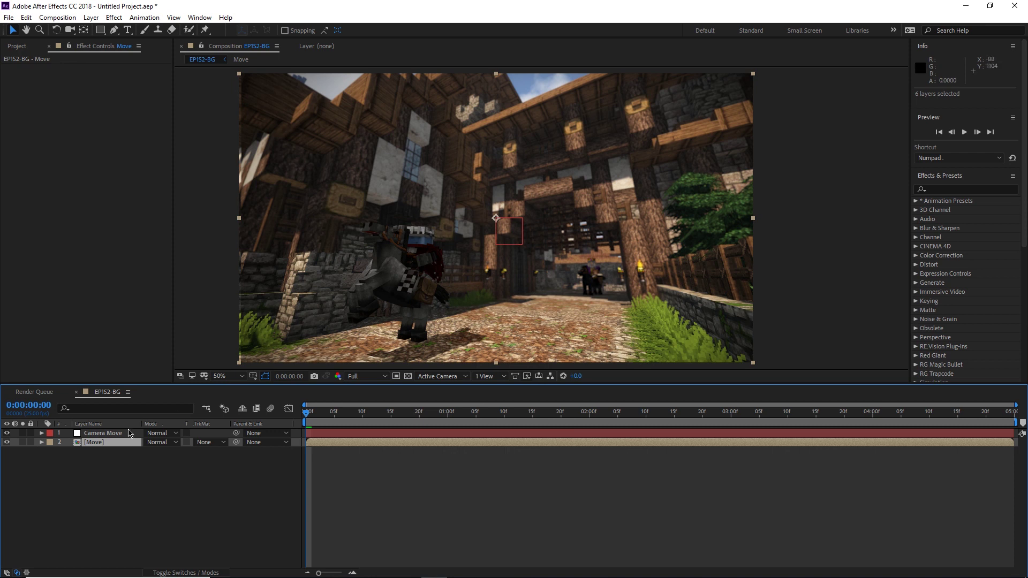
double_click(107, 444)
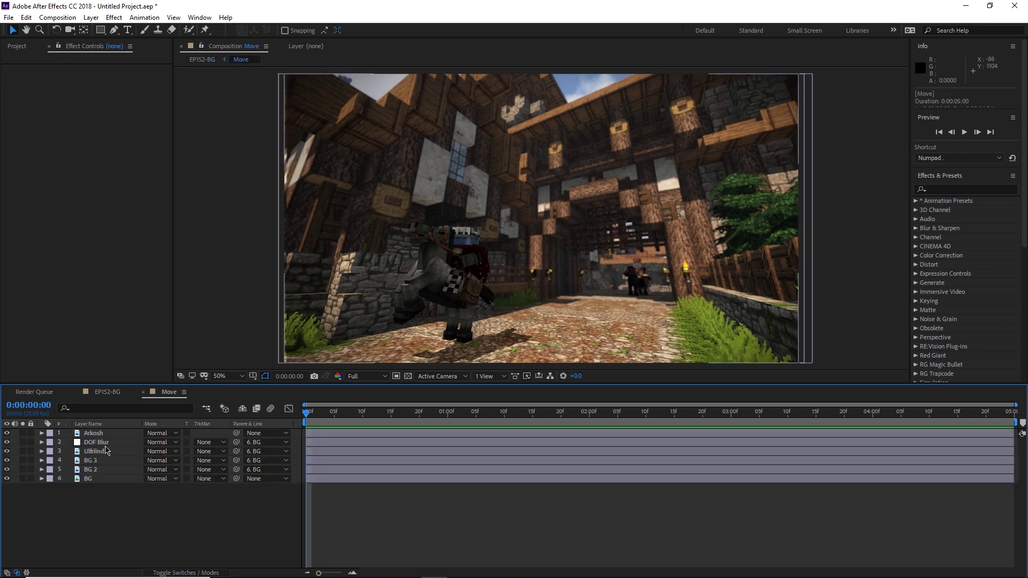
click(107, 392)
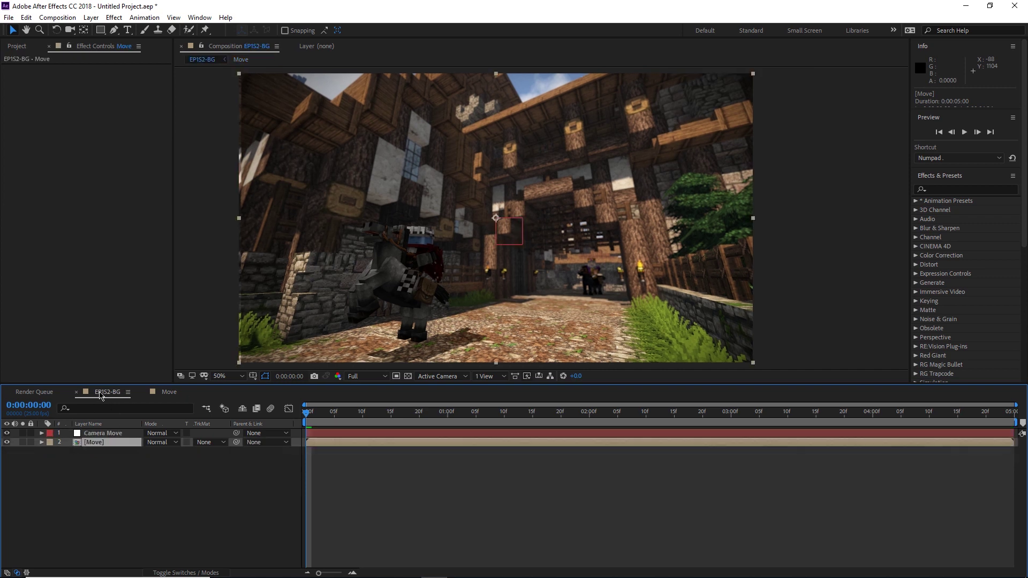
Rename the EP1S2-BG composition to Shake in the Project panel
key(ctrl+0)
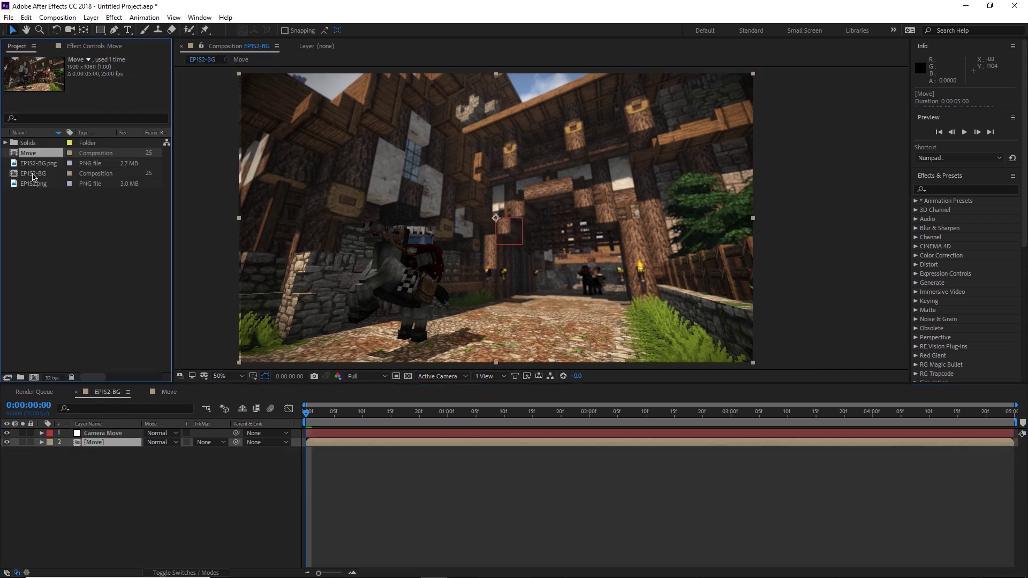
click(33, 173)
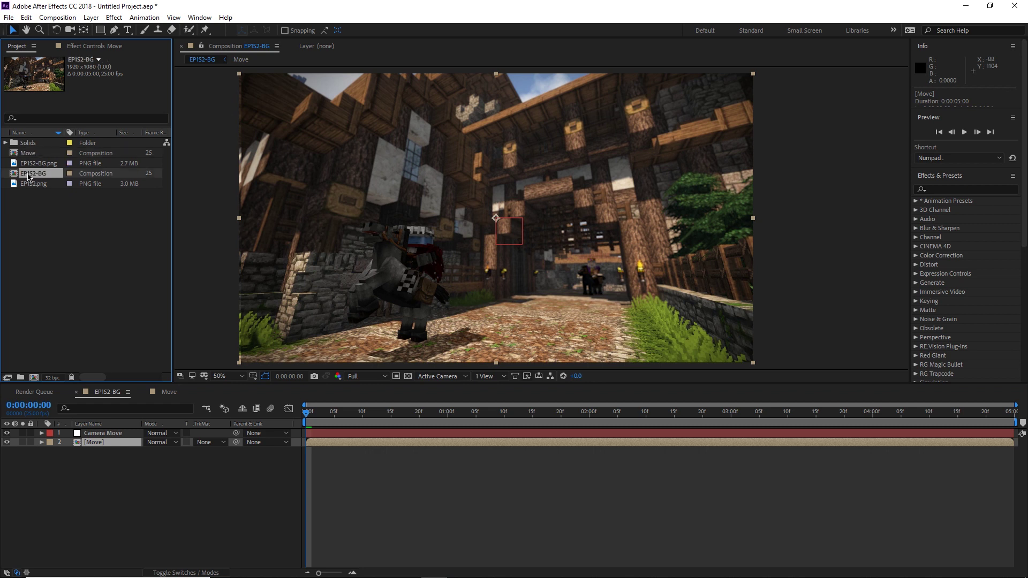
right_click(47, 179)
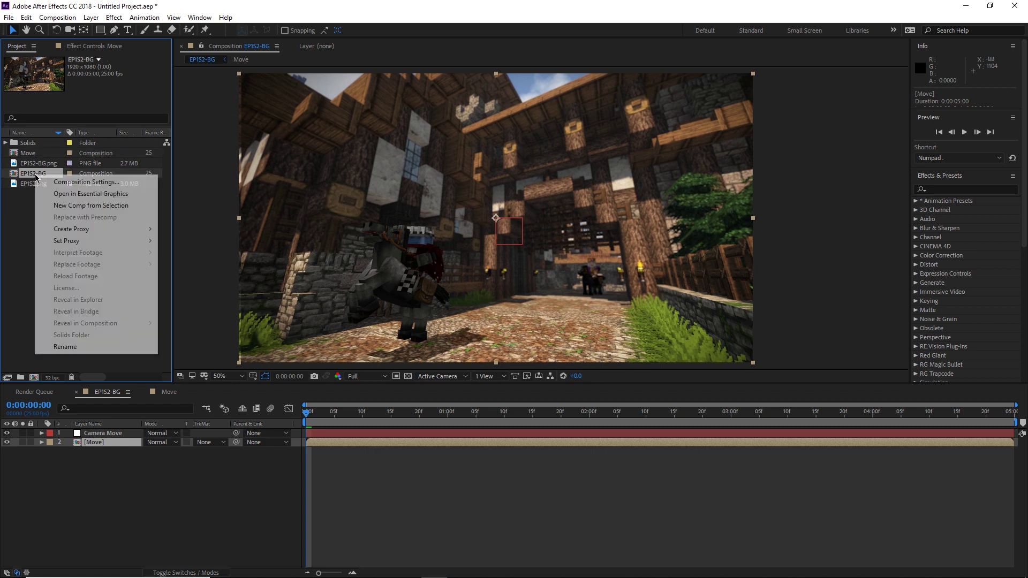
click(59, 348)
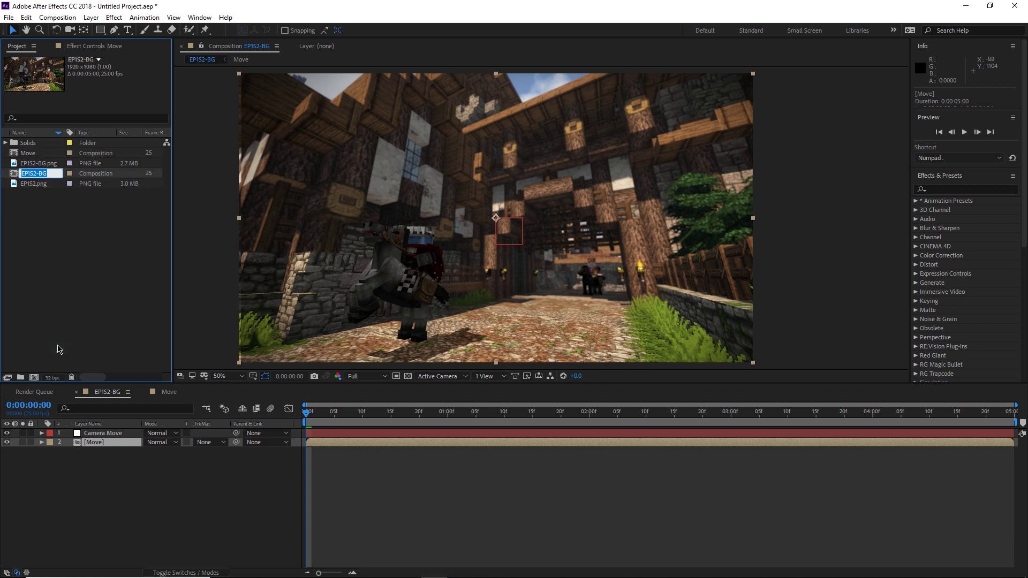
text(Shake)
key(Return)
Parent the [Move] layer to the Camera Move null and test-move it
click(113, 444)
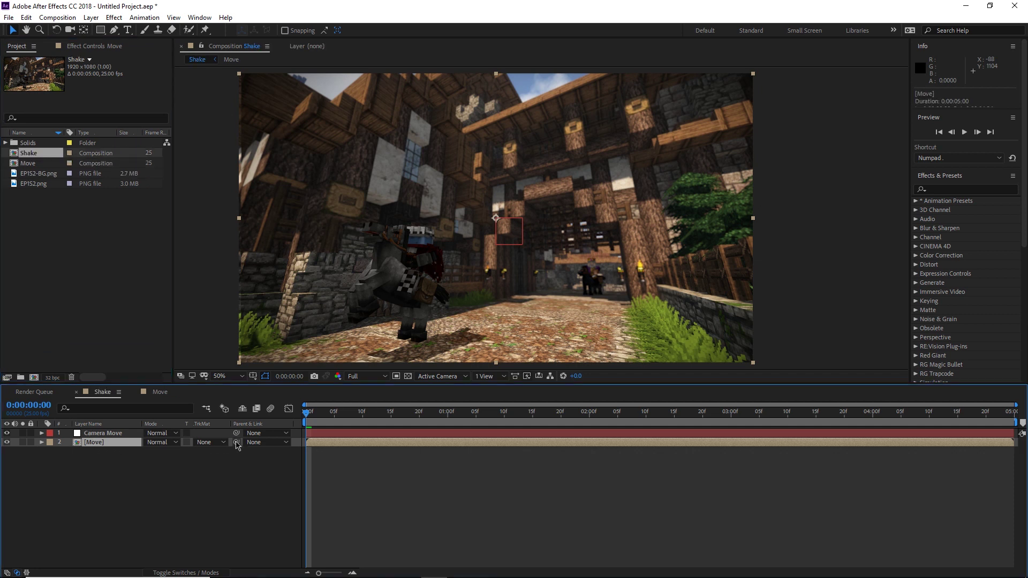
drag(238, 443, 110, 436)
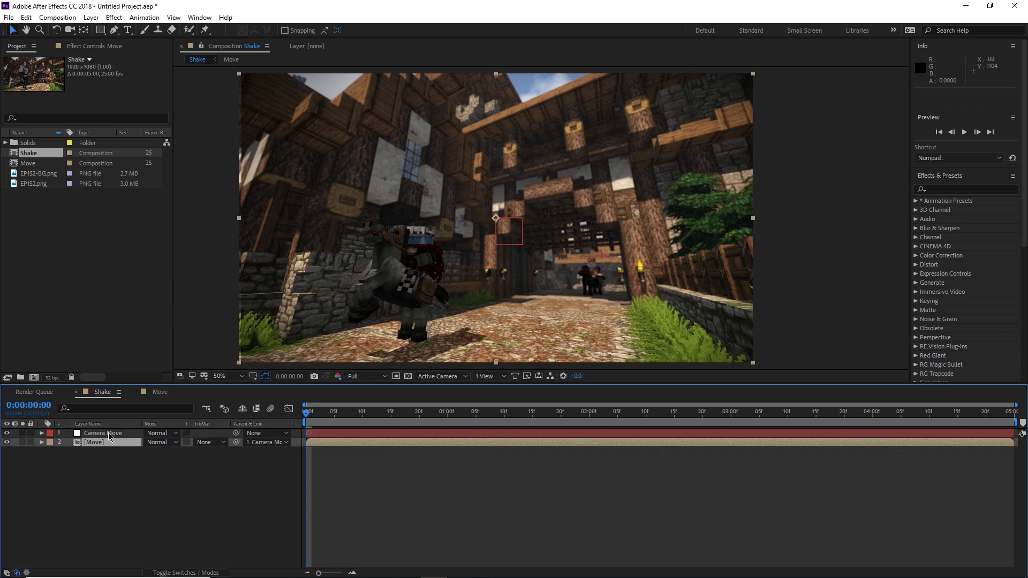
click(110, 436)
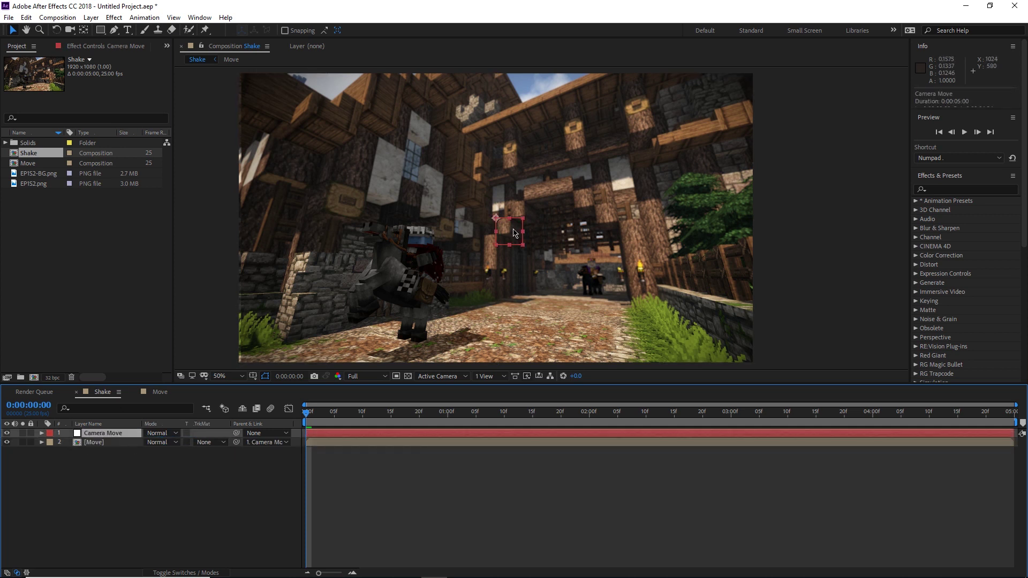
mouse_move(529, 236)
mouse_down()
mouse_move(487, 213)
mouse_move(535, 225)
mouse_move(527, 241)
mouse_move(539, 234)
mouse_up()
key(ctrl+z)
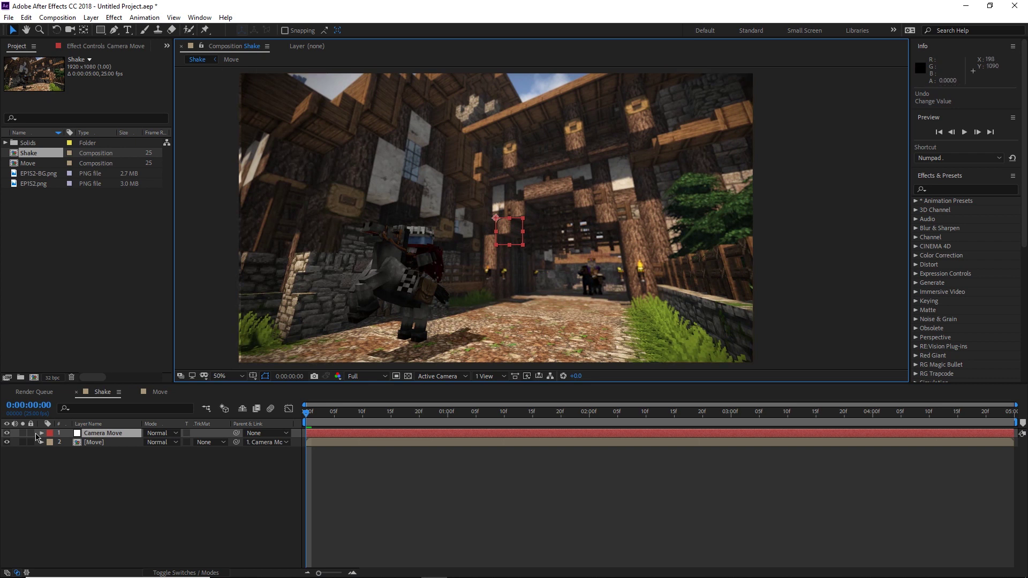
Add a Position expression on Camera Move using the wiggle function
key(p)
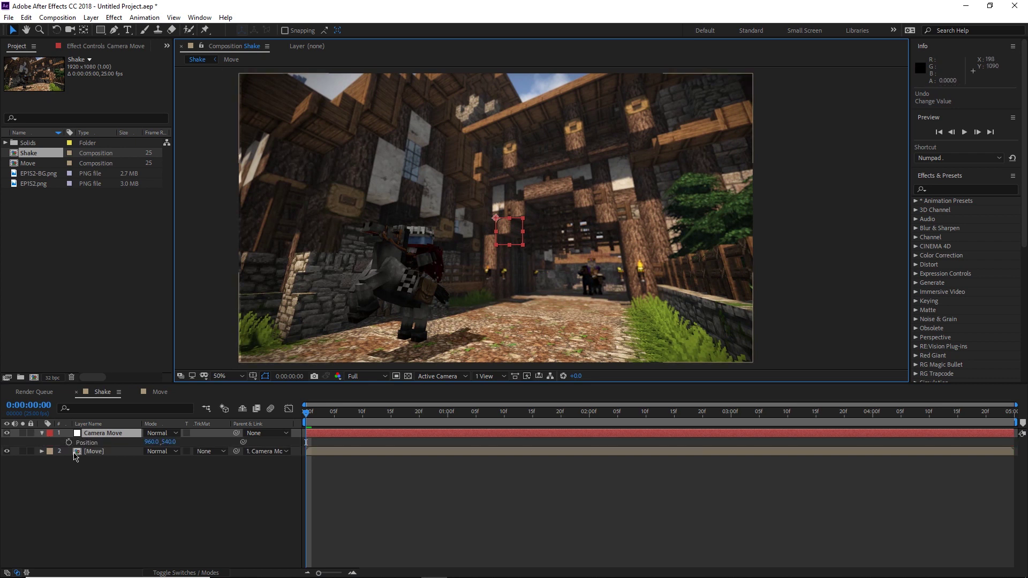
alt+click(69, 442)
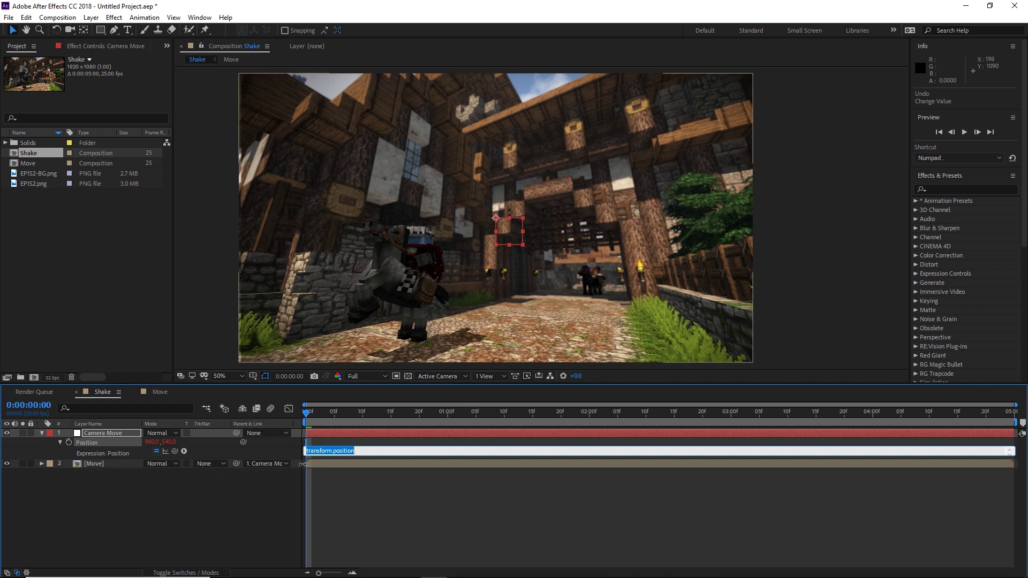
click(184, 451)
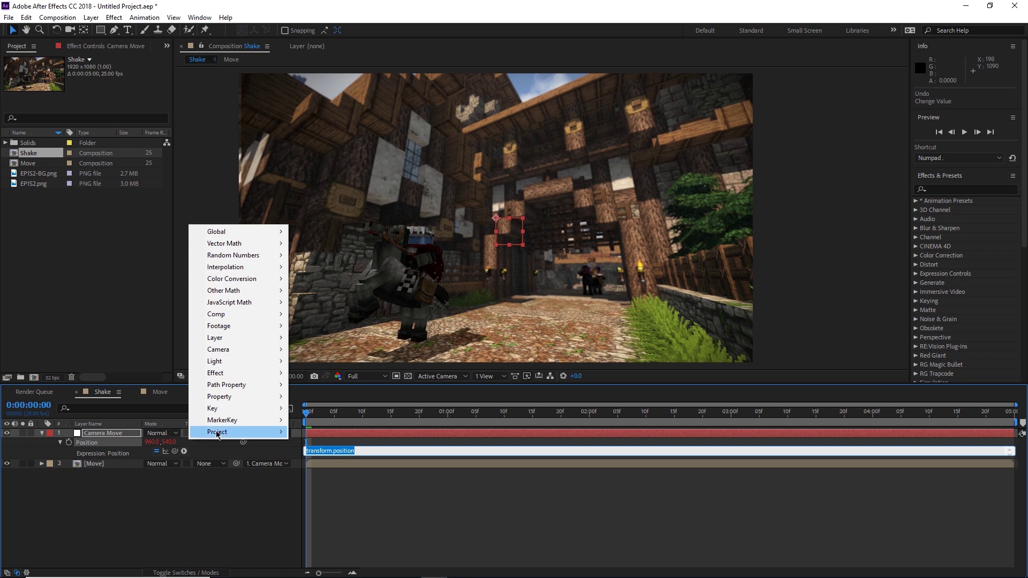
mouse_move(222, 420)
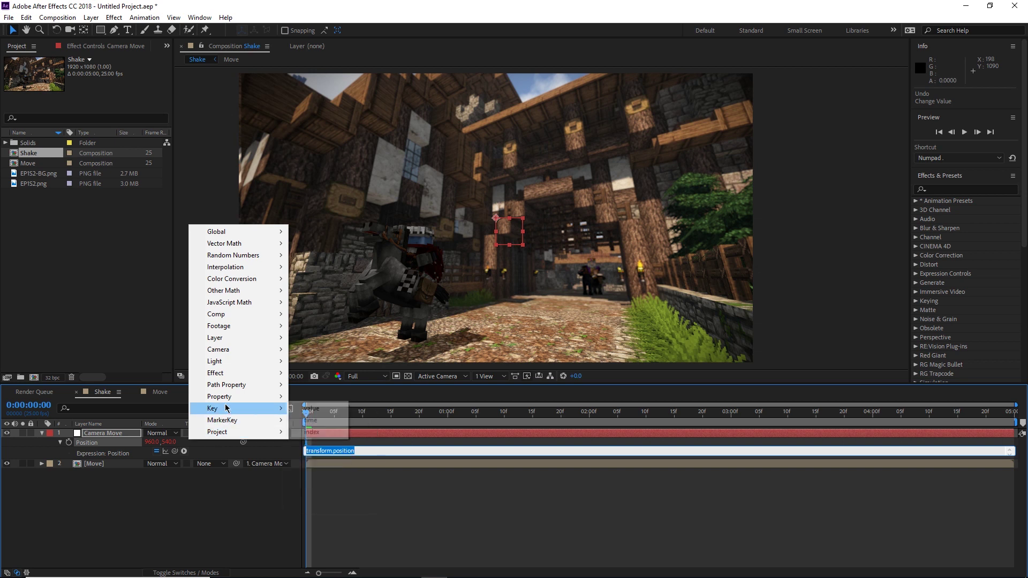
mouse_move(222, 397)
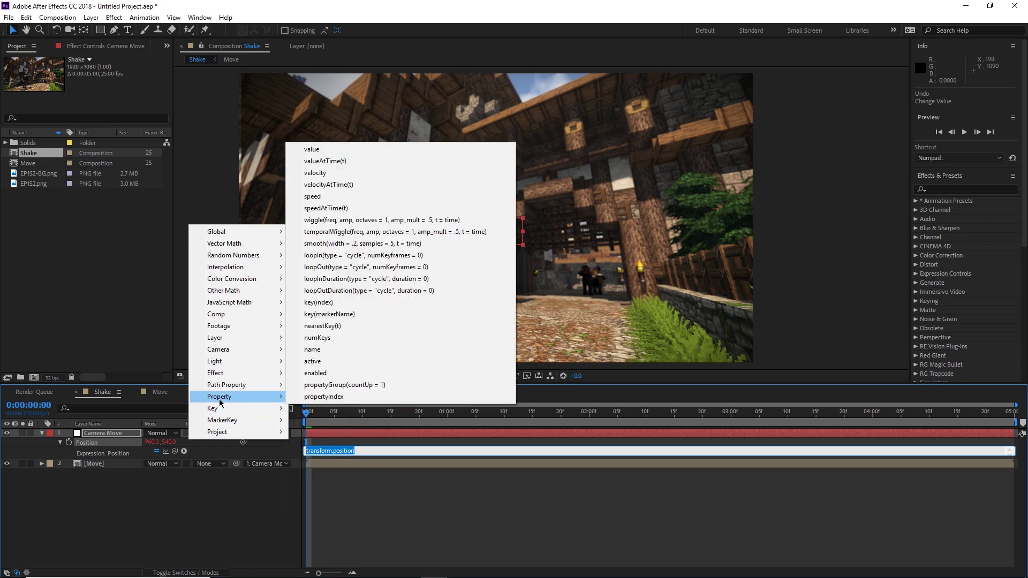
click(333, 220)
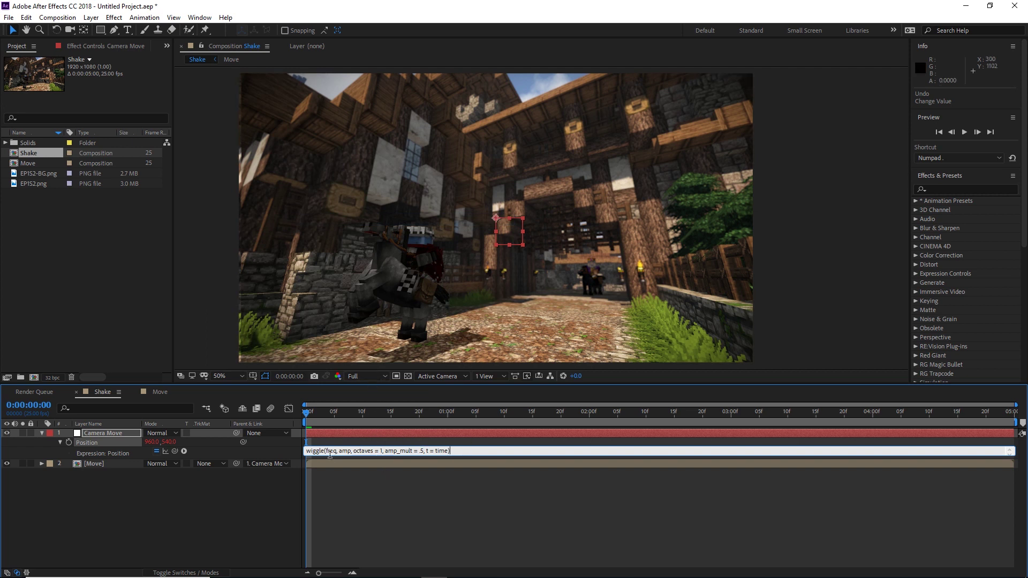
Edit the expression to wiggle(2, 2) and preview the camera shake
drag(351, 452, 542, 437)
key(BackSpace)
text(2, 2)
drag(332, 450, 543, 449)
key(BackSpace)
click(393, 516)
key(space)
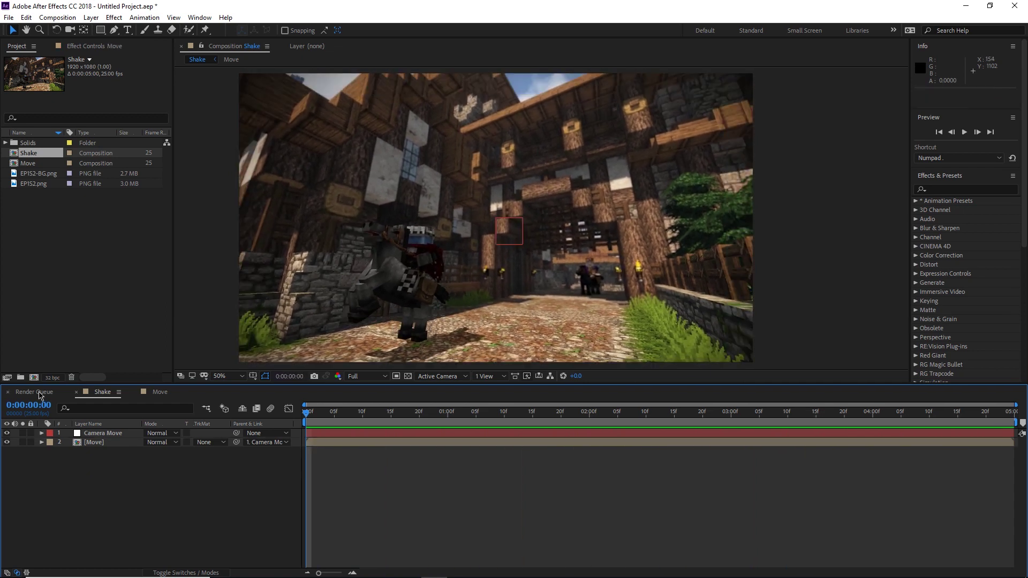
Show the Render Queue panel and add the Shake composition to it
click(34, 391)
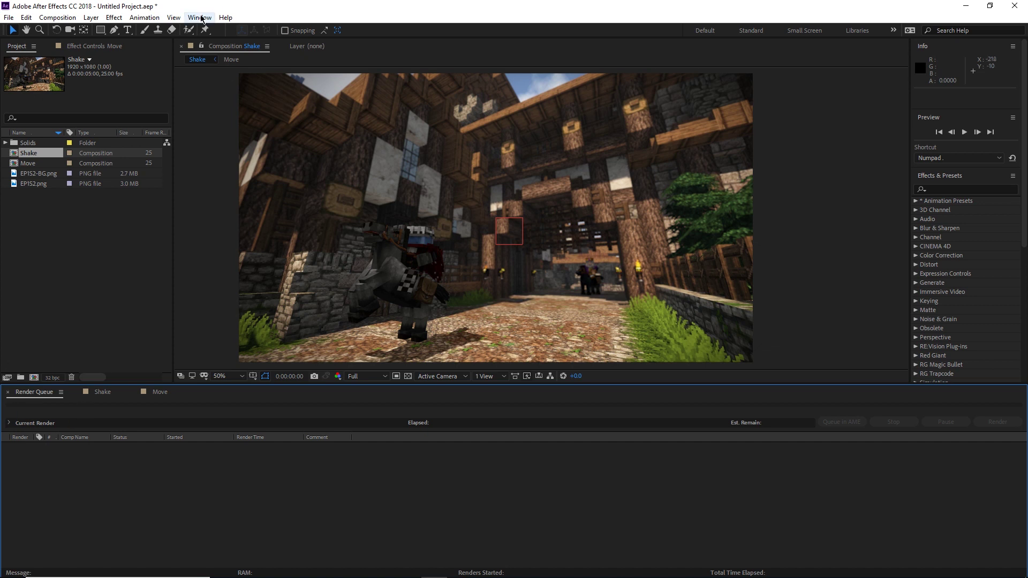
click(194, 18)
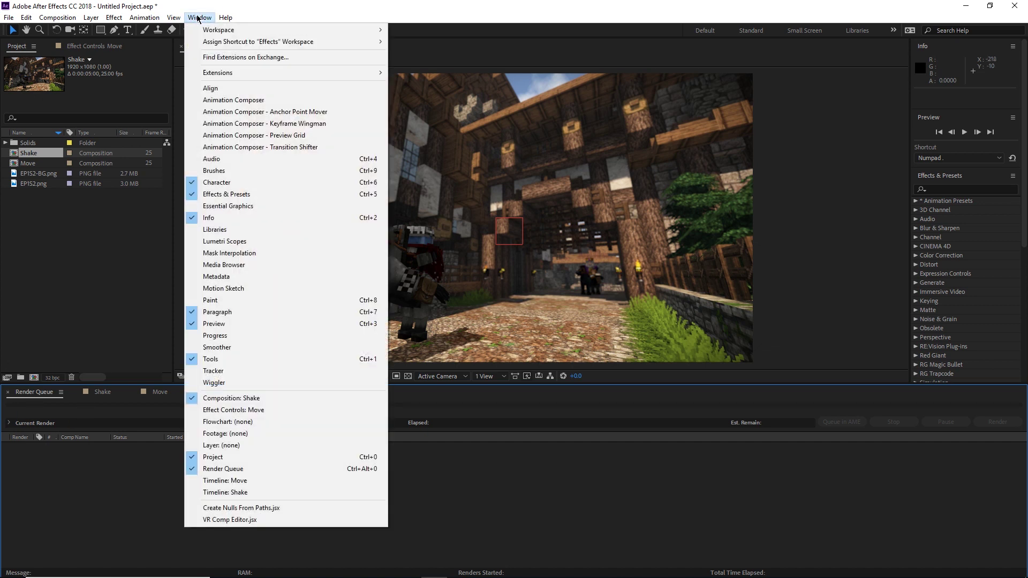
click(224, 468)
click(29, 154)
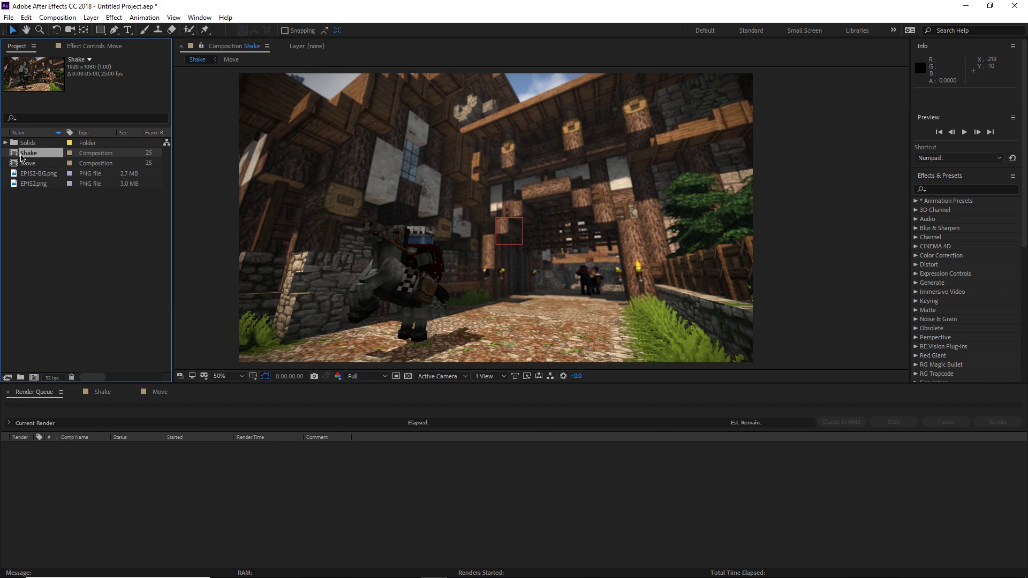
drag(33, 155, 84, 519)
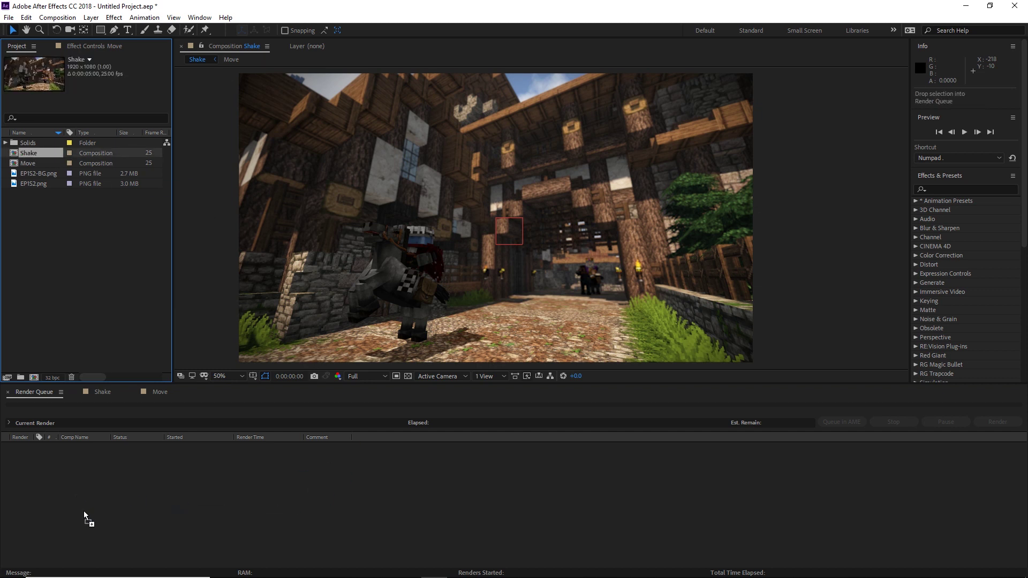
Set the output module to QuickTime with audio output off, then open the Output To location
click(83, 464)
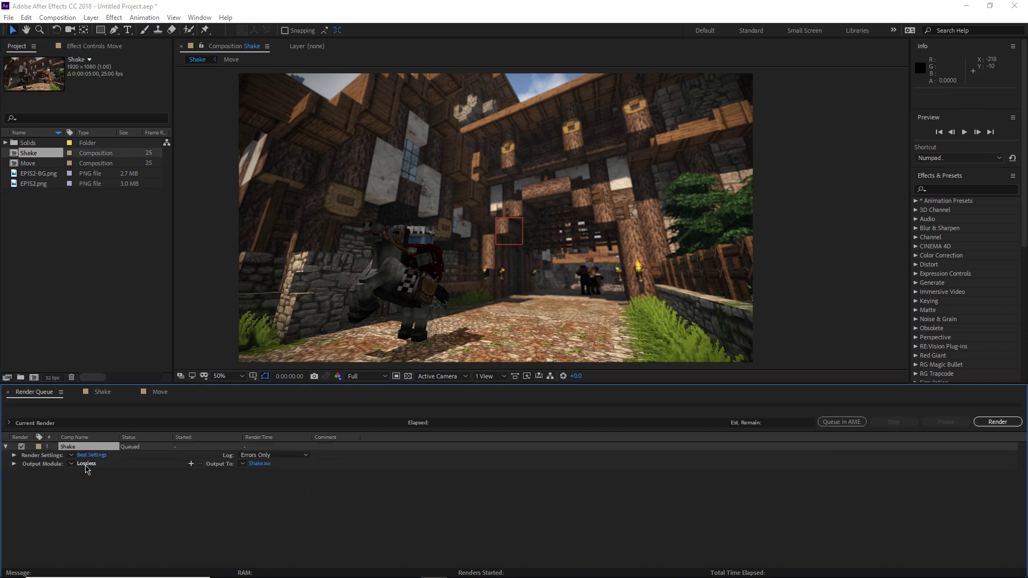
click(455, 162)
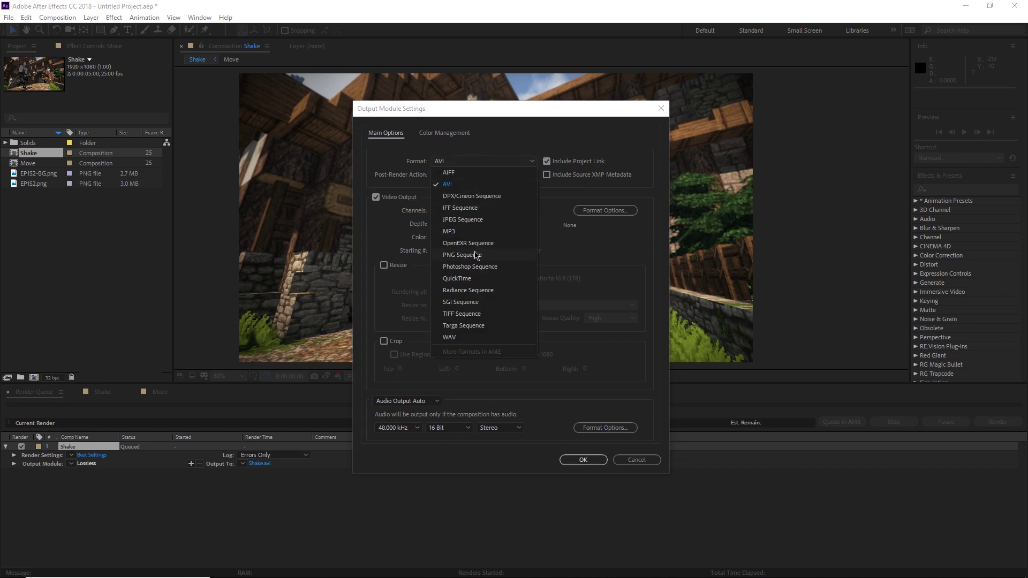
click(456, 278)
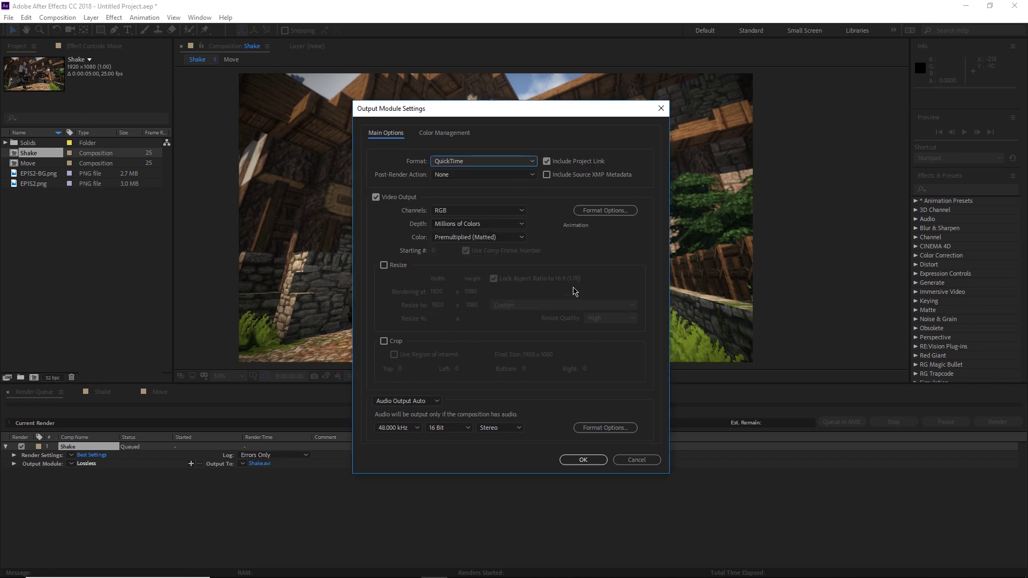
click(394, 402)
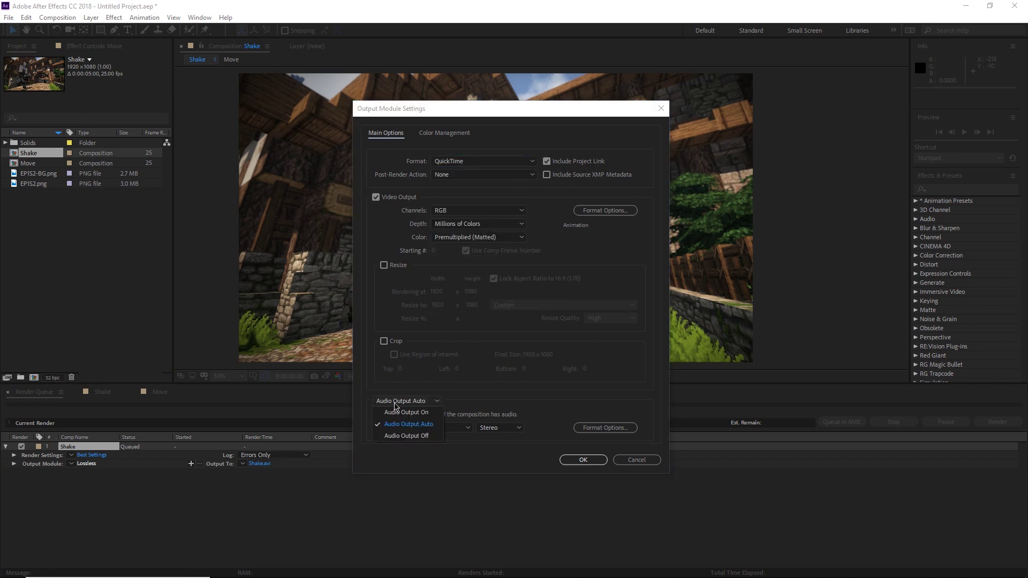
click(400, 436)
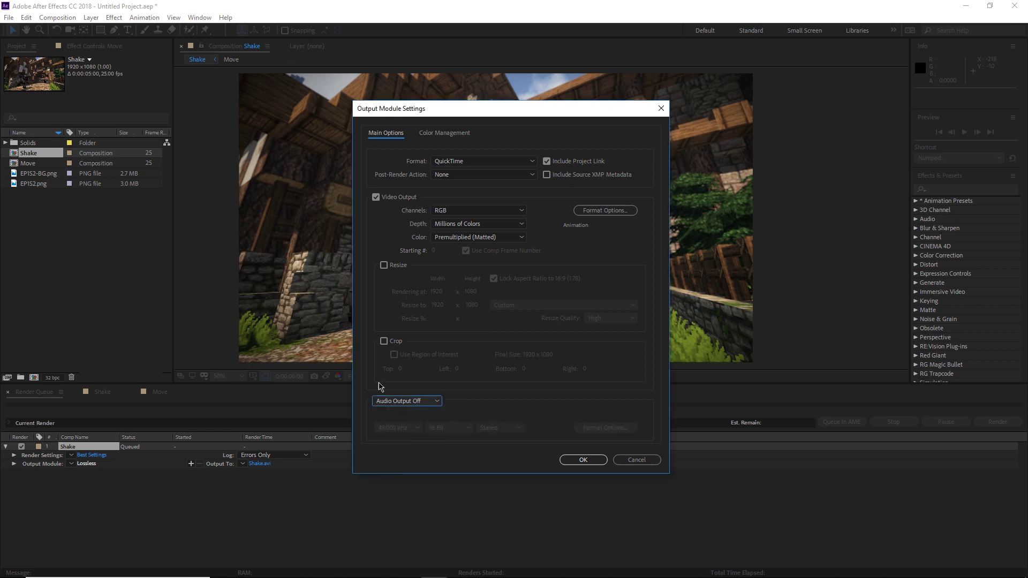
click(585, 460)
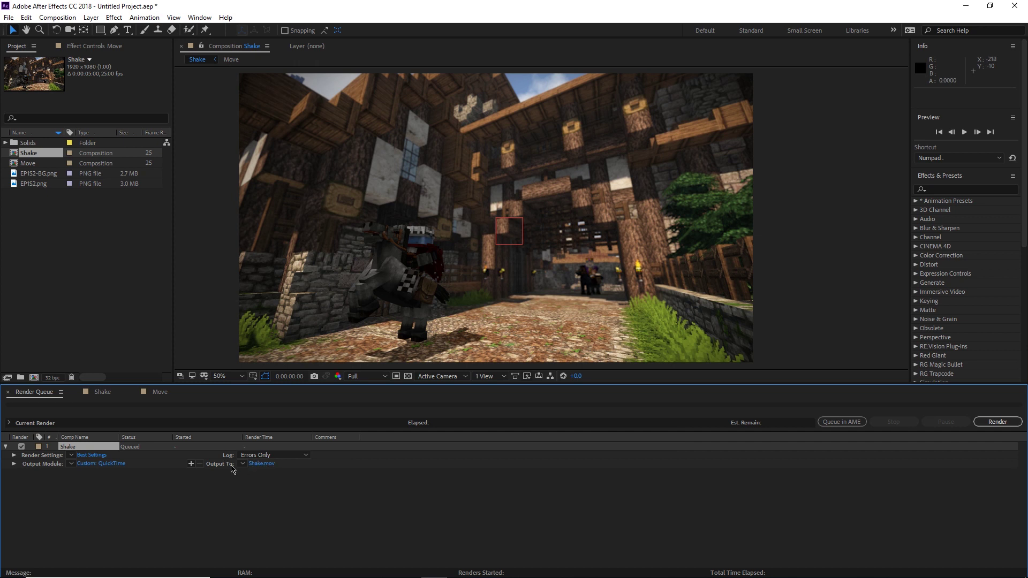
click(262, 464)
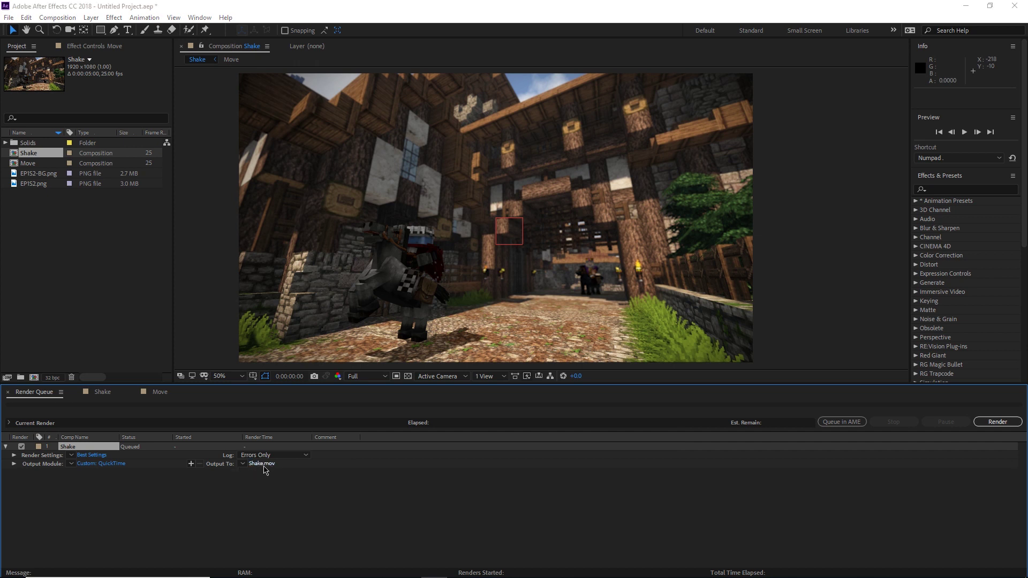
drag(284, 31, 422, 46)
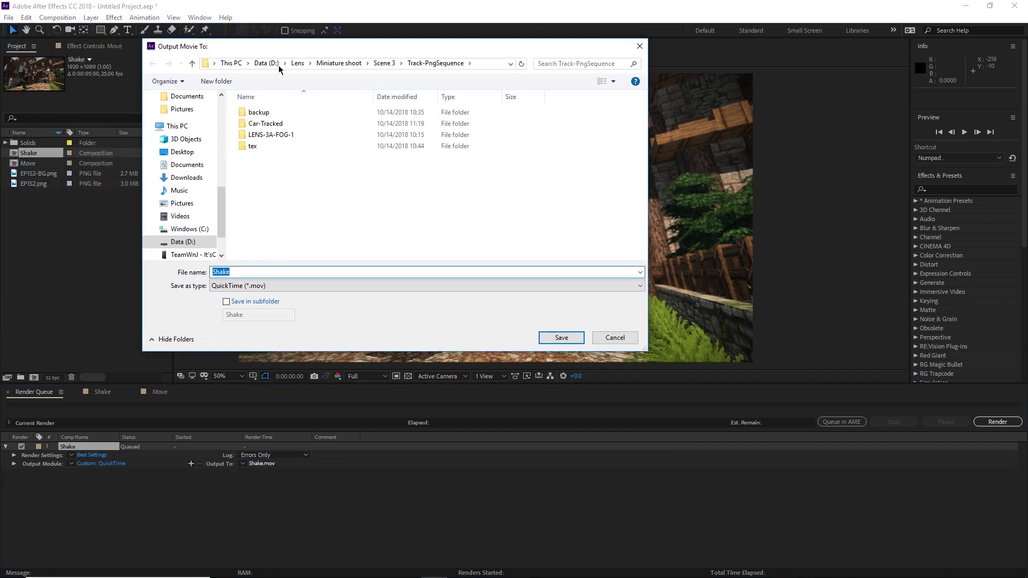
Save the output as EP1S2-Move in Data (D:) > Levaslier > Promo > LEV(CONCEPT ART) 1 > NEW
click(298, 63)
click(266, 63)
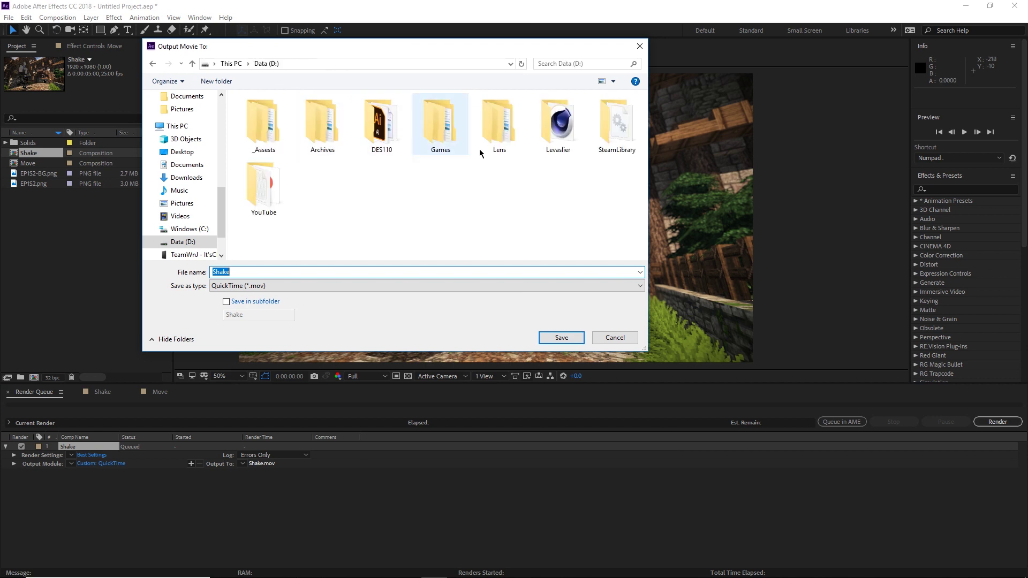
double_click(558, 122)
scroll(249, 193, down, 2)
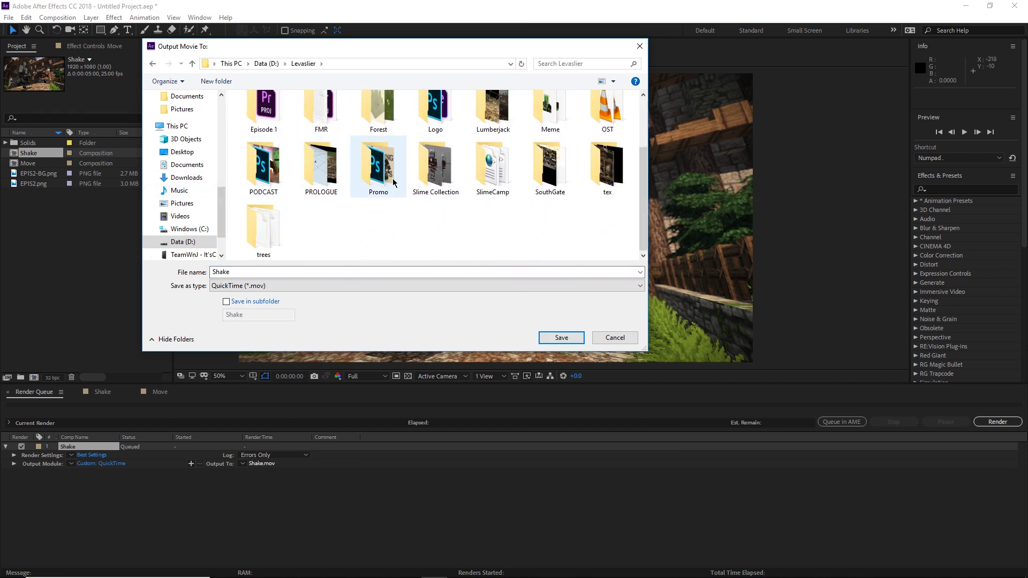
double_click(377, 182)
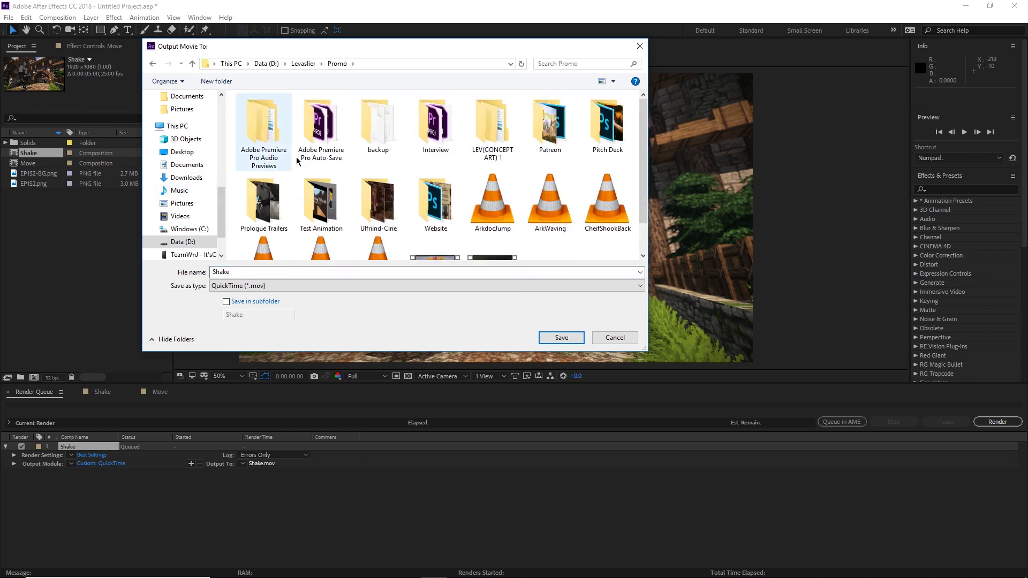
double_click(497, 133)
double_click(321, 122)
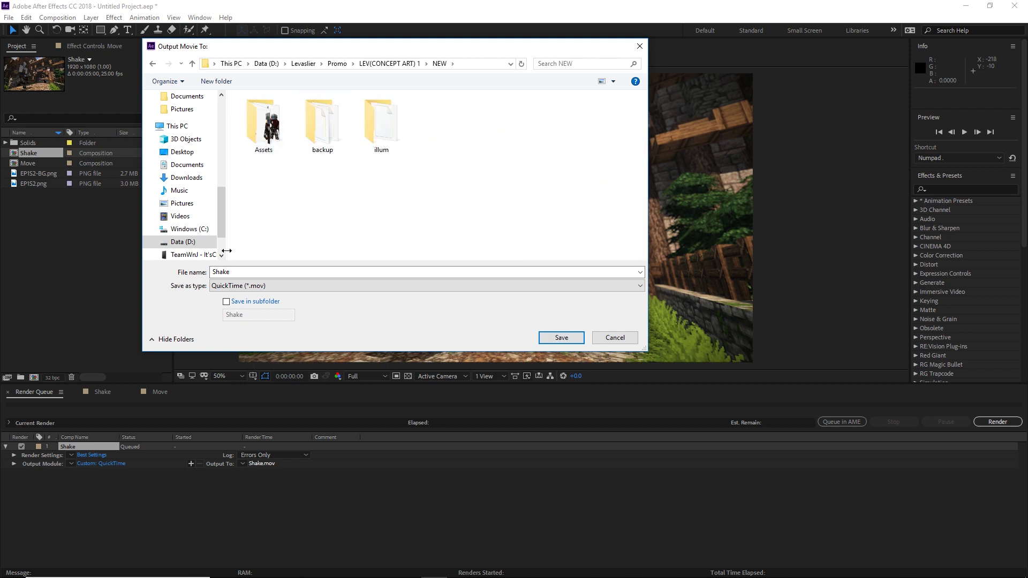
double_click(250, 270)
text(EP1)
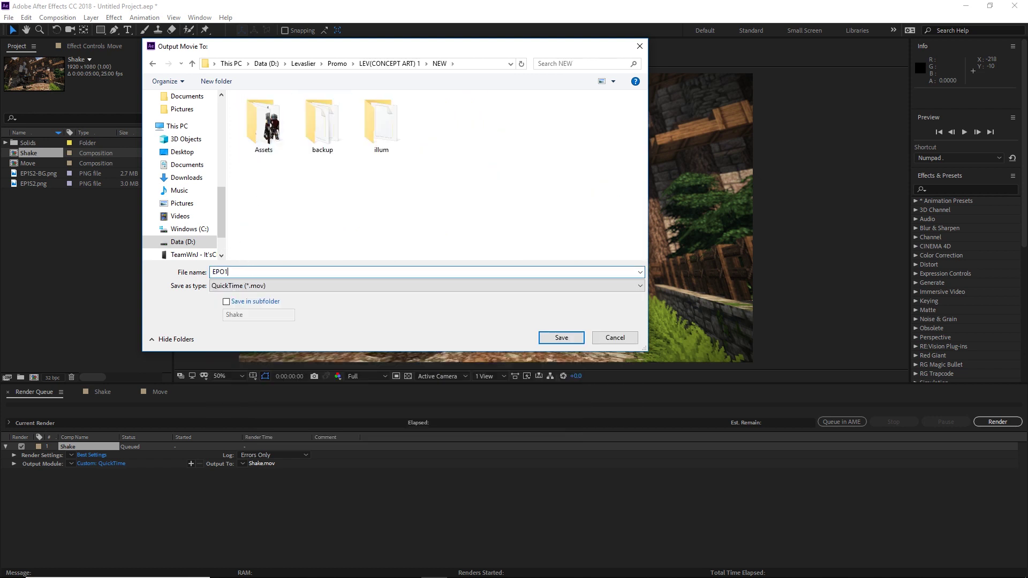
text(S2-Move)
key(Return)
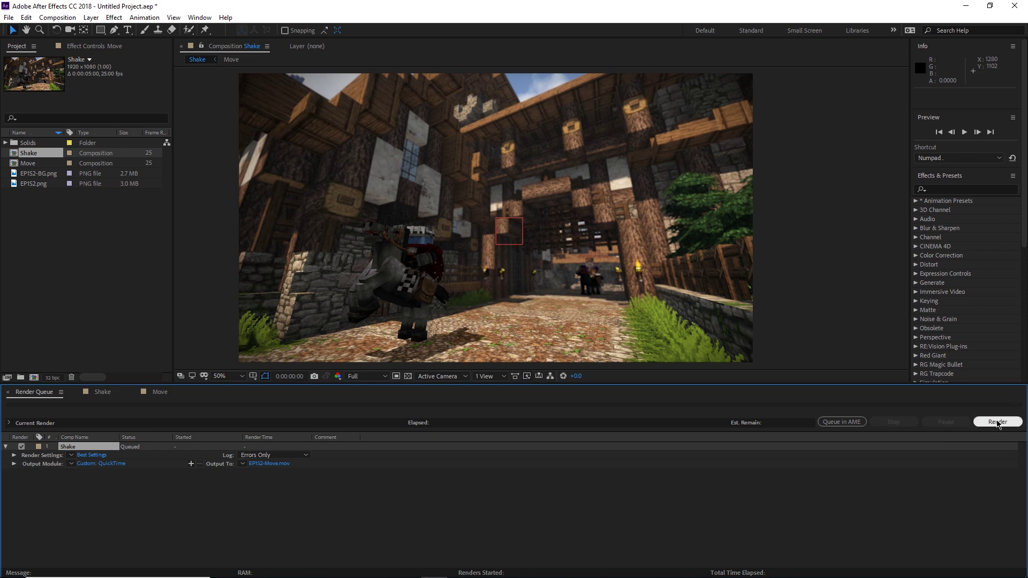
Render the Shake composition, then play EP1S2-Move.mov from the NEW folder
click(997, 422)
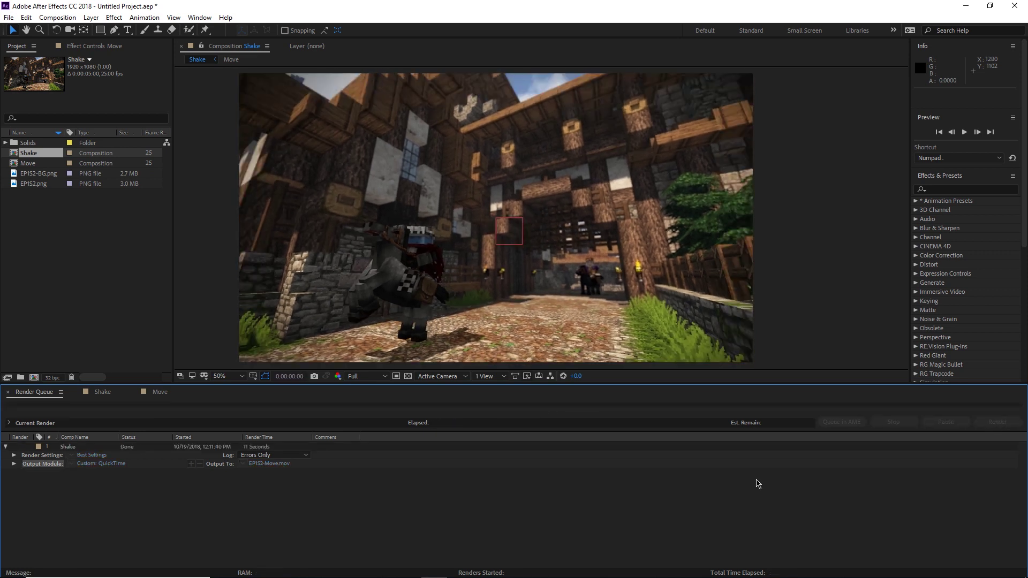
click(966, 6)
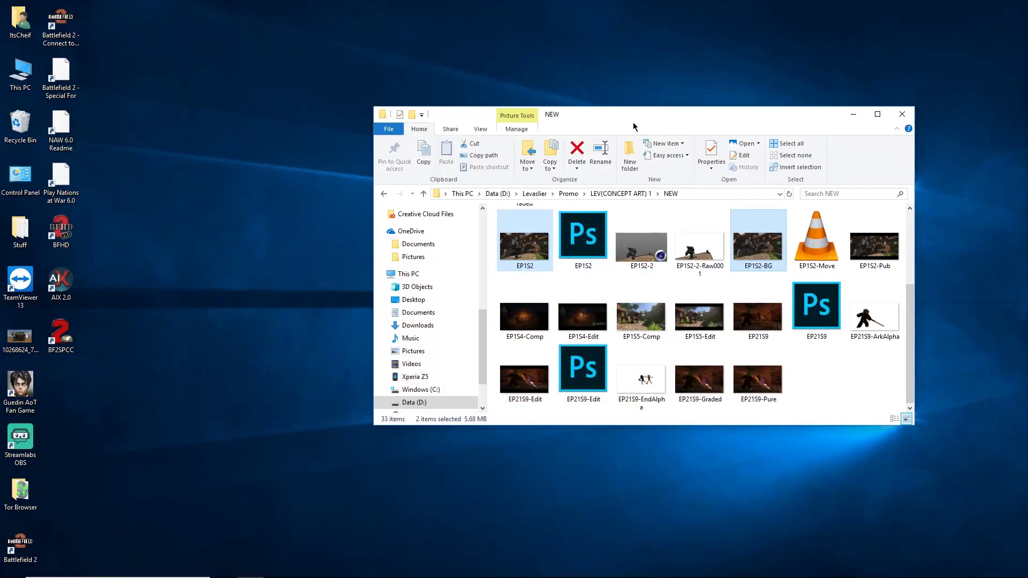
drag(632, 122, 564, 128)
click(632, 322)
scroll(696, 321, up, 3)
double_click(748, 364)
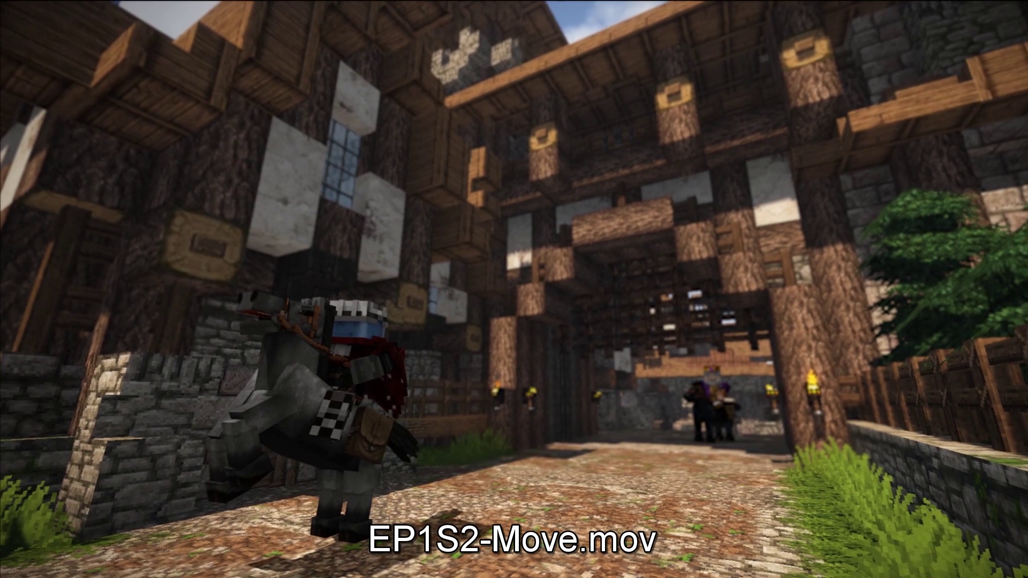